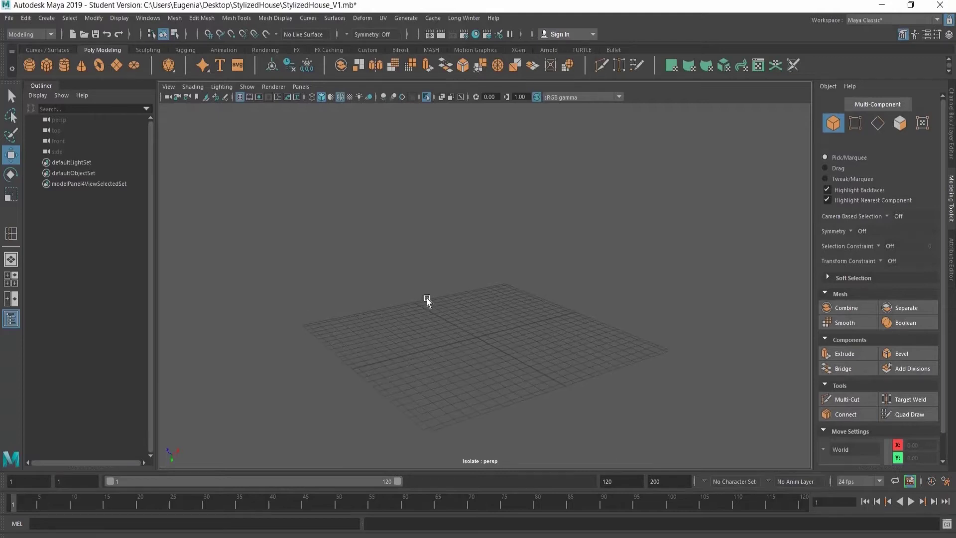
Step: Create a polygon cube, scale it up to about 100, and stretch it vertically into a tall box for the house body
{"action": "left_click", "coordinate": [46, 65]}
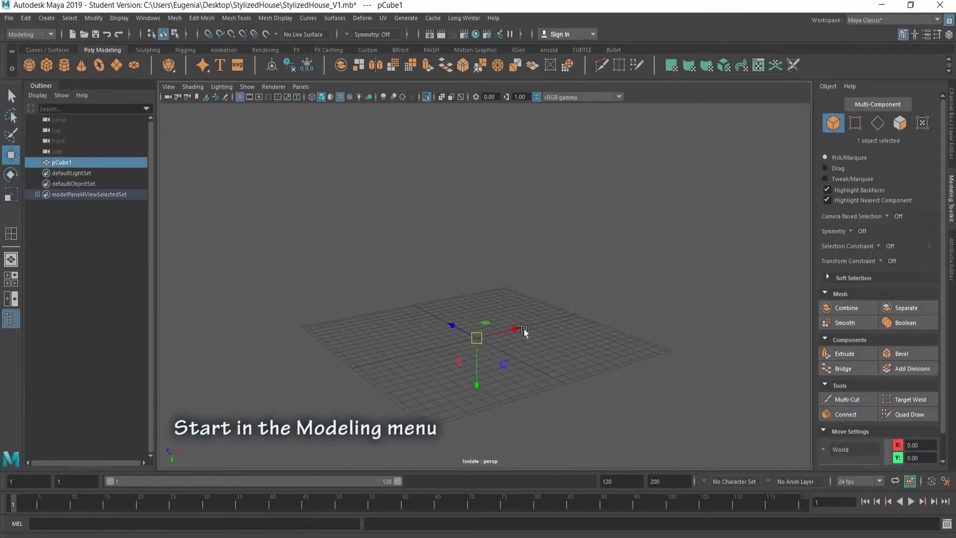
{"action": "left_click_drag", "start_coordinate": [519, 355], "coordinate": [532, 357]}
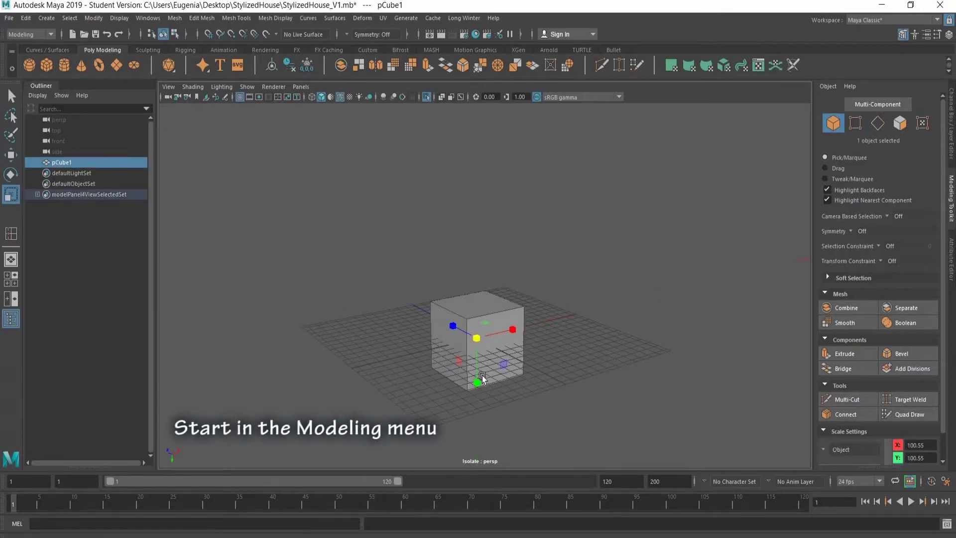
{"action": "key", "text": "w"}
{"action": "mouse_move", "coordinate": [474, 380]}
{"action": "left_mouse_down"}
{"action": "mouse_move", "coordinate": [472, 358]}
{"action": "mouse_move", "coordinate": [478, 386]}
{"action": "left_mouse_up"}
{"action": "key", "text": "r"}
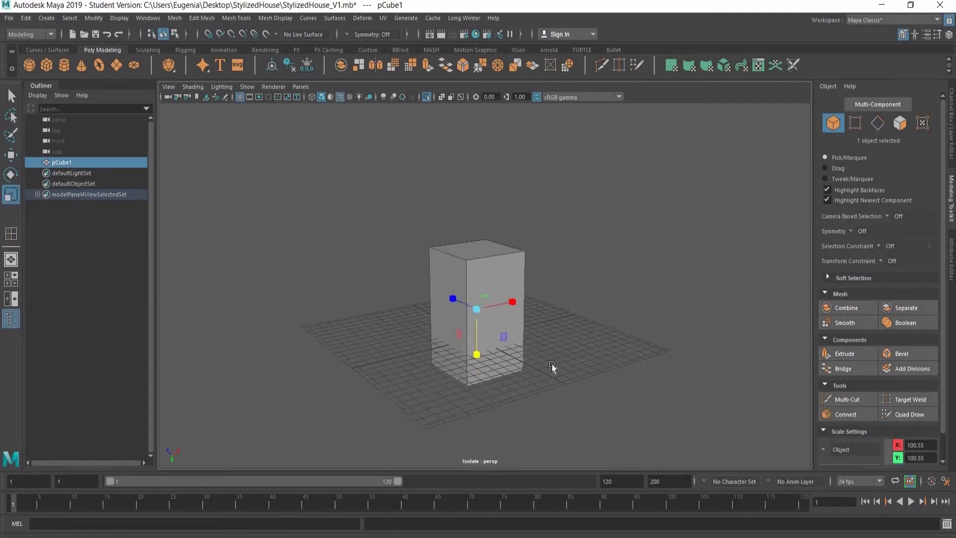
{"action": "left_click_drag", "start_coordinate": [482, 305], "coordinate": [449, 321], "text": "alt"}
{"action": "left_click_drag", "start_coordinate": [472, 308], "coordinate": [515, 295]}
{"action": "left_click_drag", "start_coordinate": [494, 333], "coordinate": [475, 362], "text": "alt"}
{"action": "key", "text": "ctrl+z"}
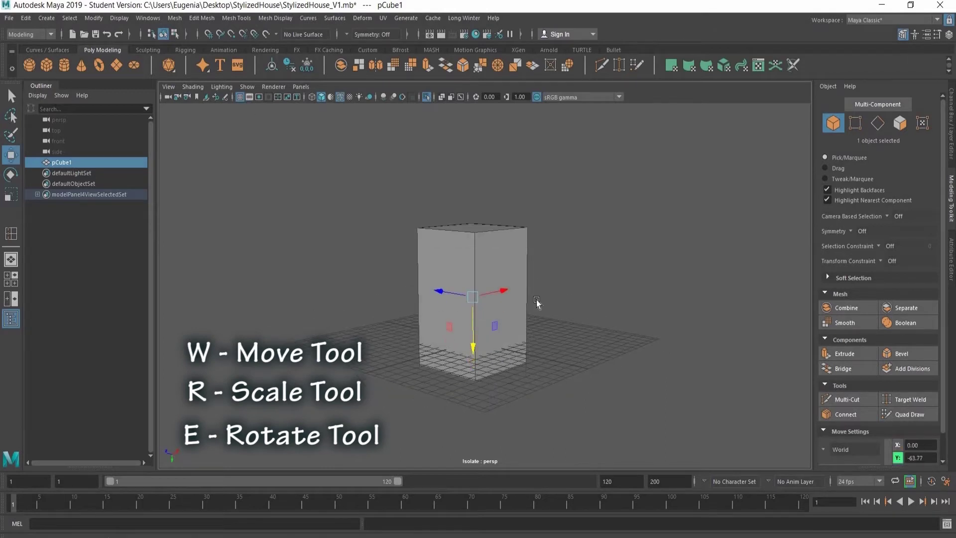
{"action": "left_click", "coordinate": [547, 293]}
{"action": "scroll", "coordinate": [549, 299], "scroll_direction": "up", "scroll_amount": 2}
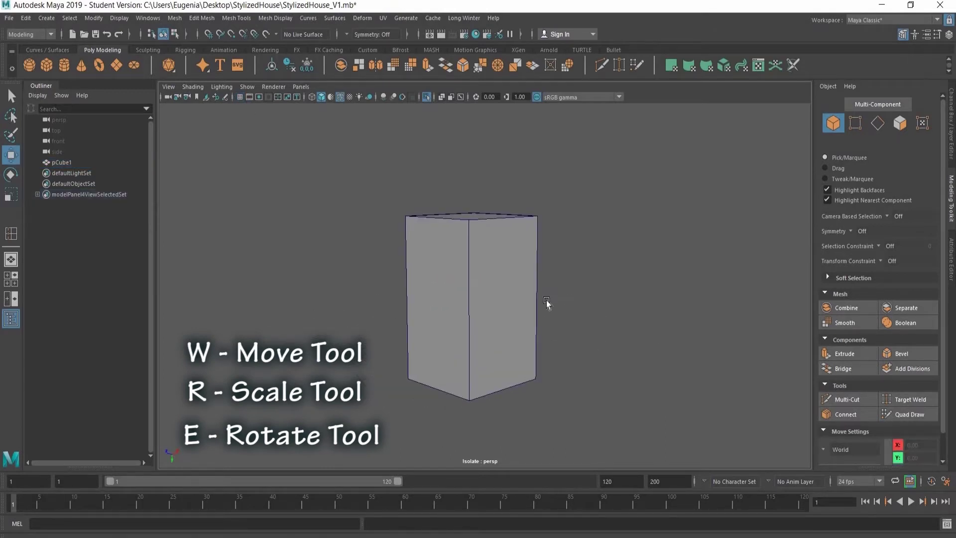
Step: Extrude the top face of the tall box slightly upward and scale it inward for the first roof tier
{"action": "left_click_drag", "start_coordinate": [448, 311], "coordinate": [488, 282], "text": "alt"}
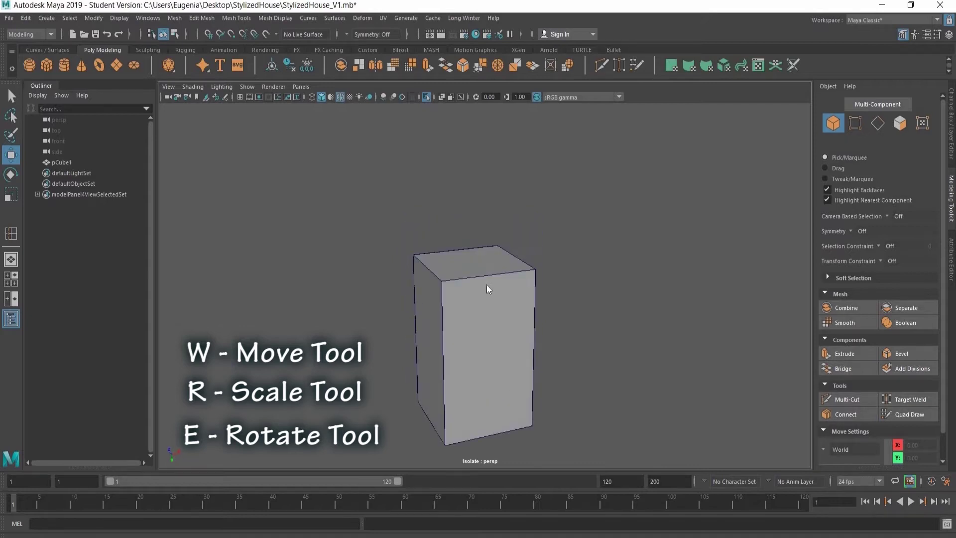
{"action": "right_click_drag", "start_coordinate": [488, 282], "coordinate": [480, 321]}
{"action": "left_click", "coordinate": [477, 262]}
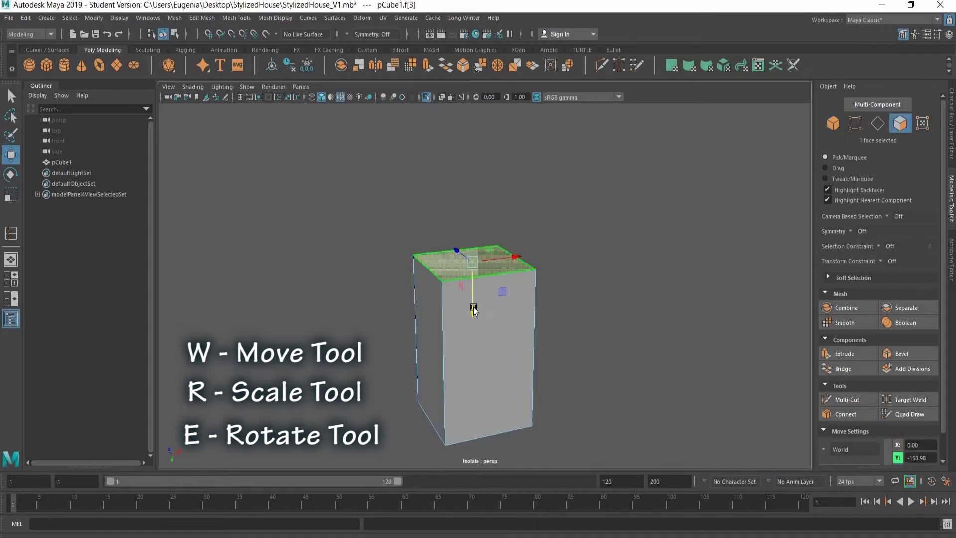
{"action": "key", "text": "ctrl+e"}
{"action": "left_click_drag", "start_coordinate": [472, 234], "coordinate": [473, 208]}
{"action": "key", "text": "r"}
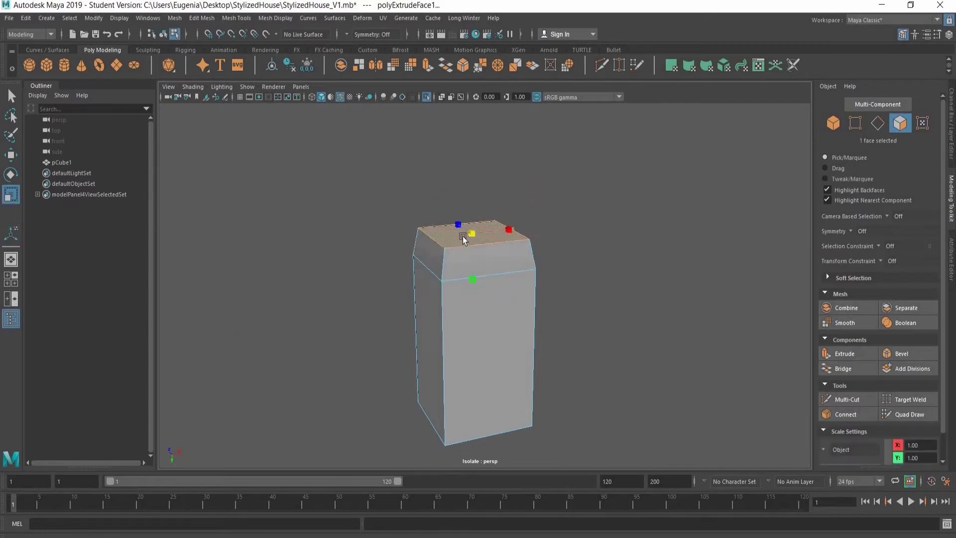
Step: Extrude the narrowed top face upward again and scale it smaller to form a second roof tier
{"action": "key", "text": "ctrl+e"}
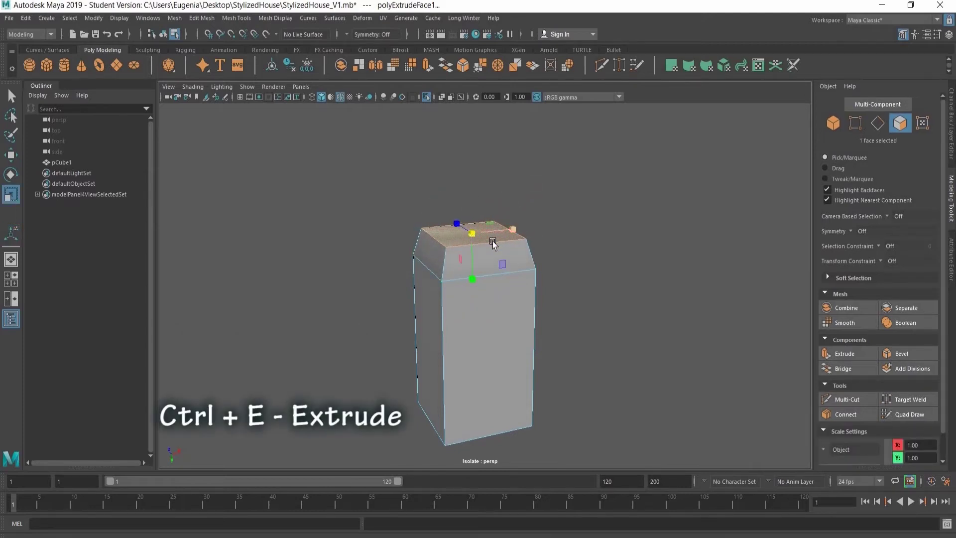
{"action": "left_click_drag", "start_coordinate": [473, 233], "coordinate": [507, 246]}
{"action": "key", "text": "r"}
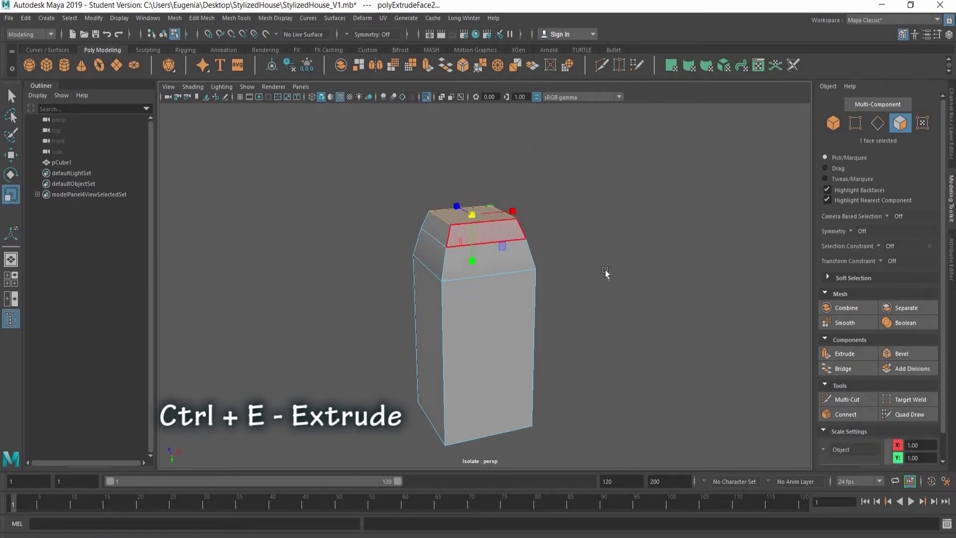
{"action": "left_click_drag", "start_coordinate": [605, 272], "coordinate": [559, 262], "text": "alt"}
{"action": "left_click_drag", "start_coordinate": [498, 226], "coordinate": [459, 222], "text": "alt"}
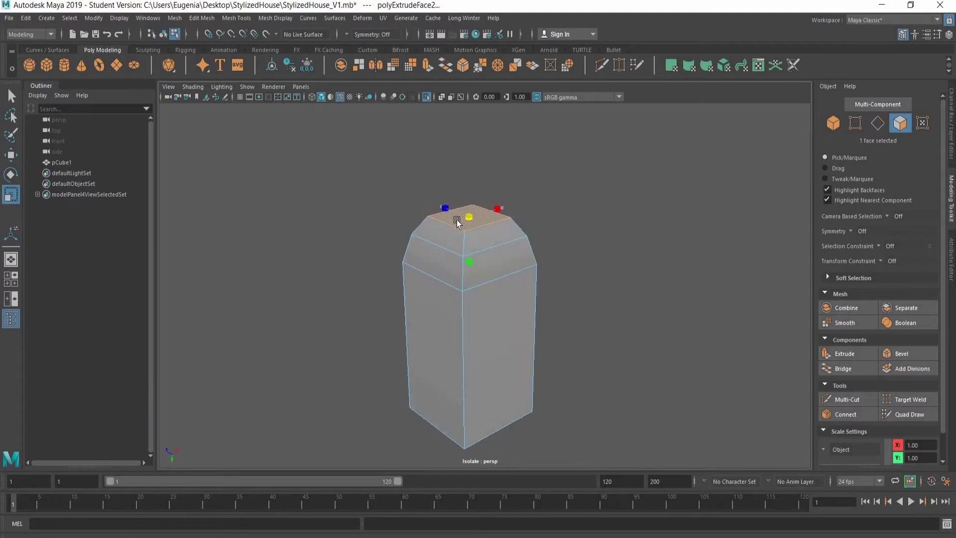
{"action": "left_click_drag", "start_coordinate": [485, 243], "coordinate": [484, 243], "text": "alt"}
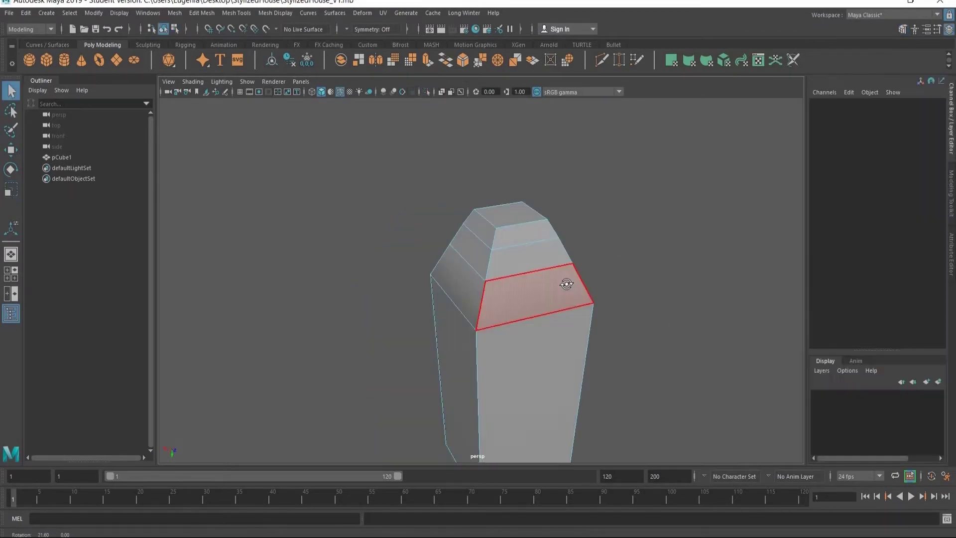
Step: Extrude the roof's small top face once more and scale it inward to form another tapered tier
{"action": "left_click_drag", "start_coordinate": [568, 282], "coordinate": [493, 192], "text": "alt"}
{"action": "left_click", "coordinate": [518, 227]}
{"action": "key", "text": "ctrl+e"}
{"action": "key", "text": "r"}
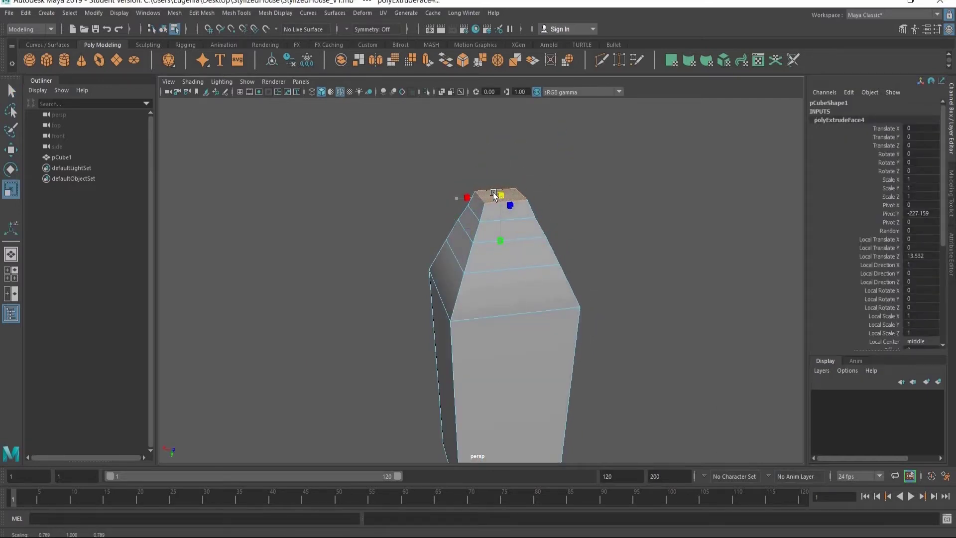
{"action": "left_click_drag", "start_coordinate": [558, 269], "coordinate": [502, 258], "text": "alt"}
{"action": "left_click", "coordinate": [447, 282]}
{"action": "left_click_drag", "start_coordinate": [568, 273], "coordinate": [456, 243], "text": "alt"}
{"action": "key", "text": "ctrl+z"}
{"action": "left_click", "coordinate": [546, 223]}
{"action": "left_click", "coordinate": [470, 207]}
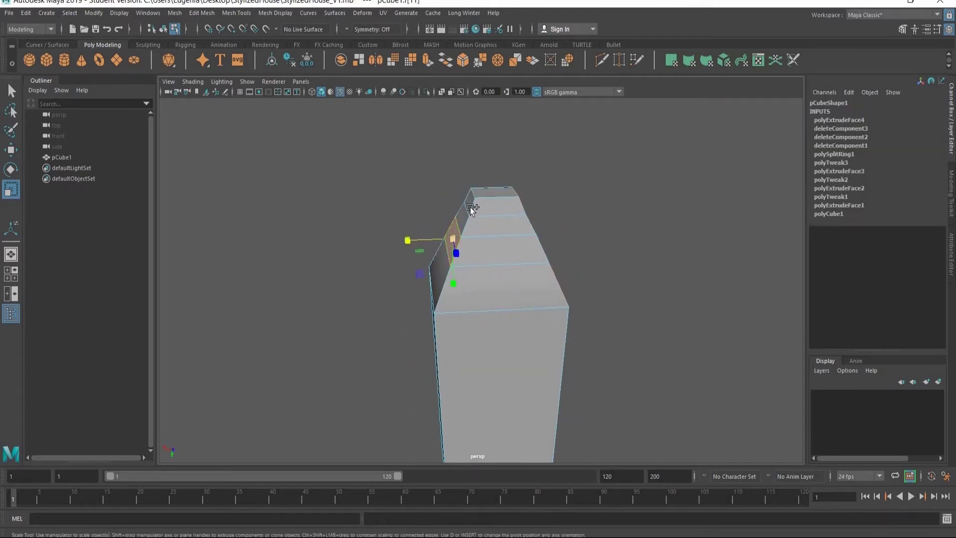
{"action": "left_click_drag", "start_coordinate": [518, 246], "coordinate": [577, 252], "text": "alt"}
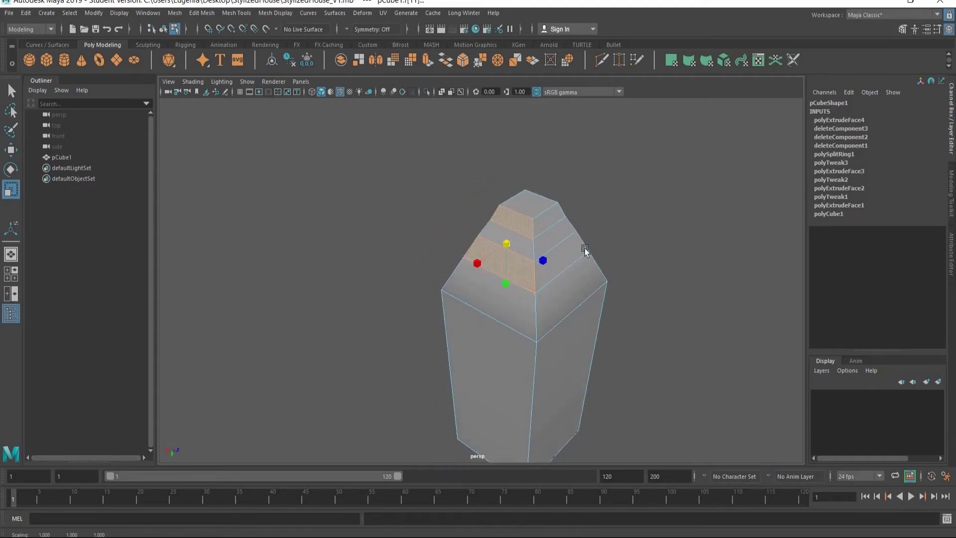
{"action": "left_click", "coordinate": [617, 259]}
Step: Select the upper three side bands on two opposite roof sides and scale them inward along X to about 0.78
{"action": "left_click", "coordinate": [497, 249]}
{"action": "key", "text": "q"}
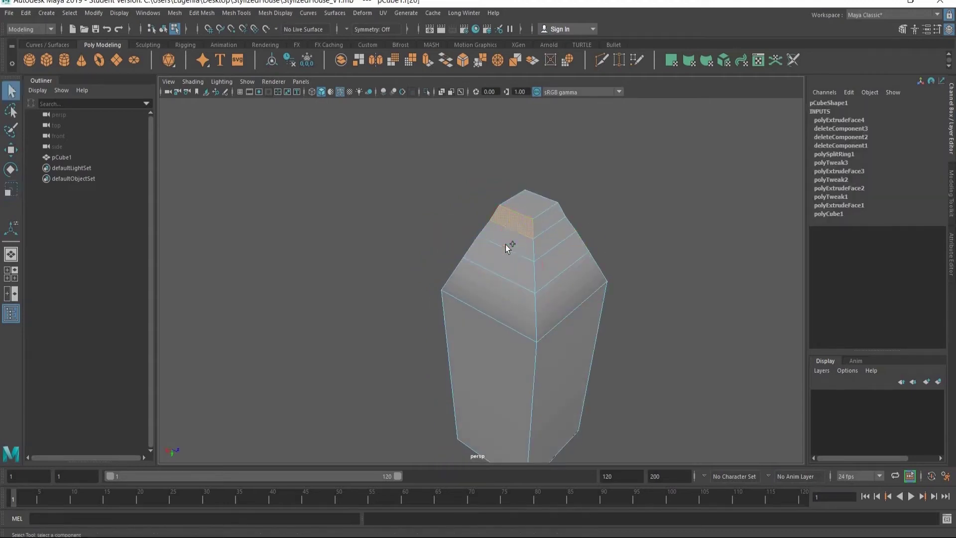
{"action": "left_click_drag", "start_coordinate": [545, 239], "coordinate": [460, 246], "text": "alt"}
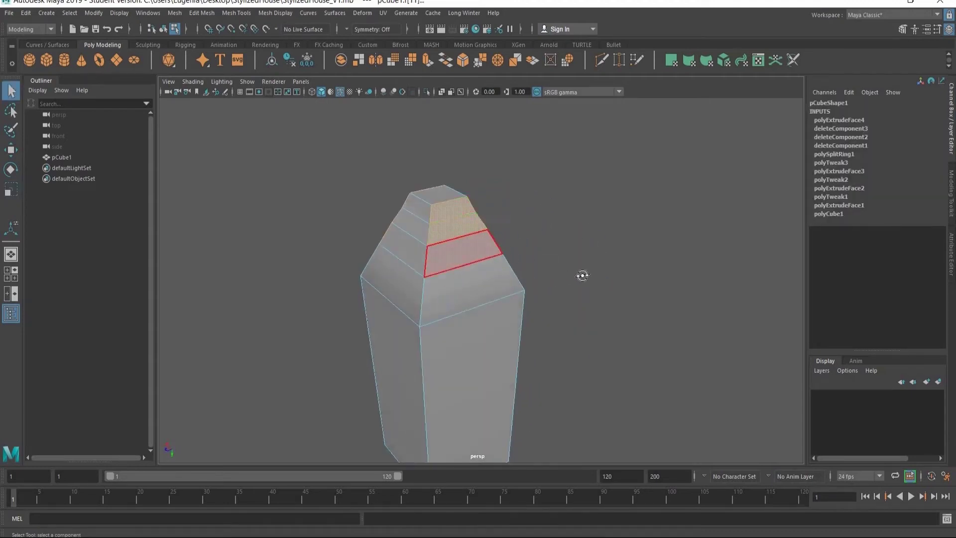
{"action": "left_click_drag", "start_coordinate": [582, 275], "coordinate": [560, 271], "text": "alt"}
{"action": "key", "text": "r"}
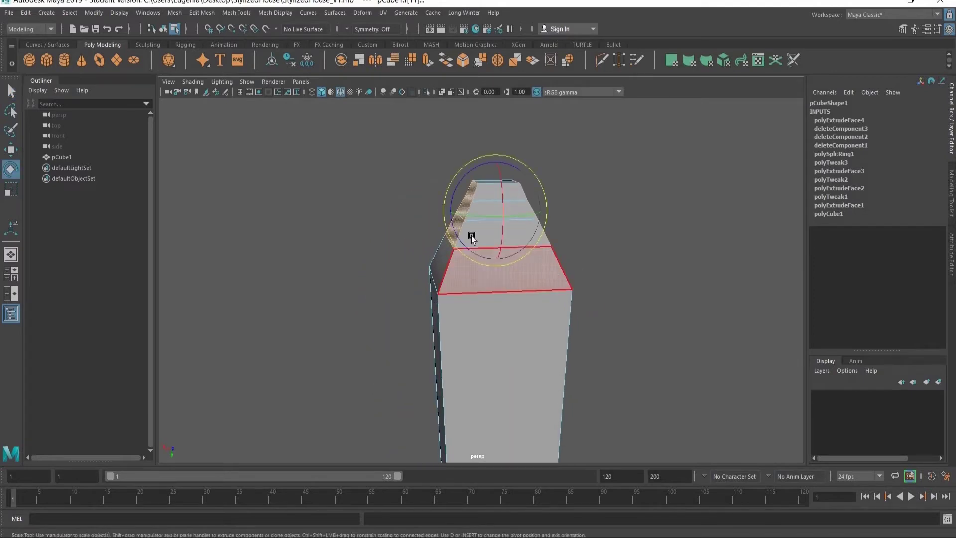
{"action": "key", "text": "r"}
{"action": "left_click_drag", "start_coordinate": [451, 213], "coordinate": [456, 216]}
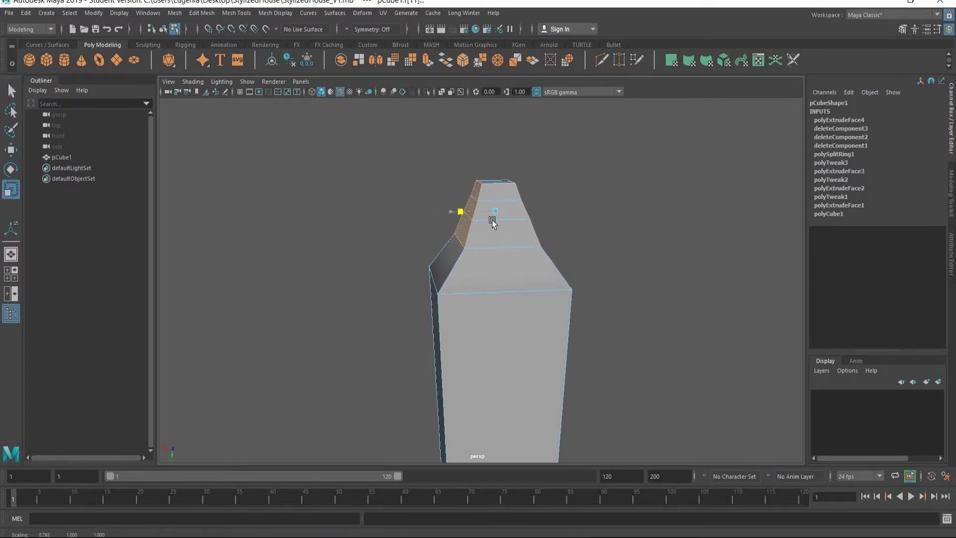
Step: Select only the two uppermost side bands on both opposite roof sides and scale them further inward along X
{"action": "left_click_drag", "start_coordinate": [561, 253], "coordinate": [600, 253], "text": "alt"}
{"action": "key", "text": "q"}
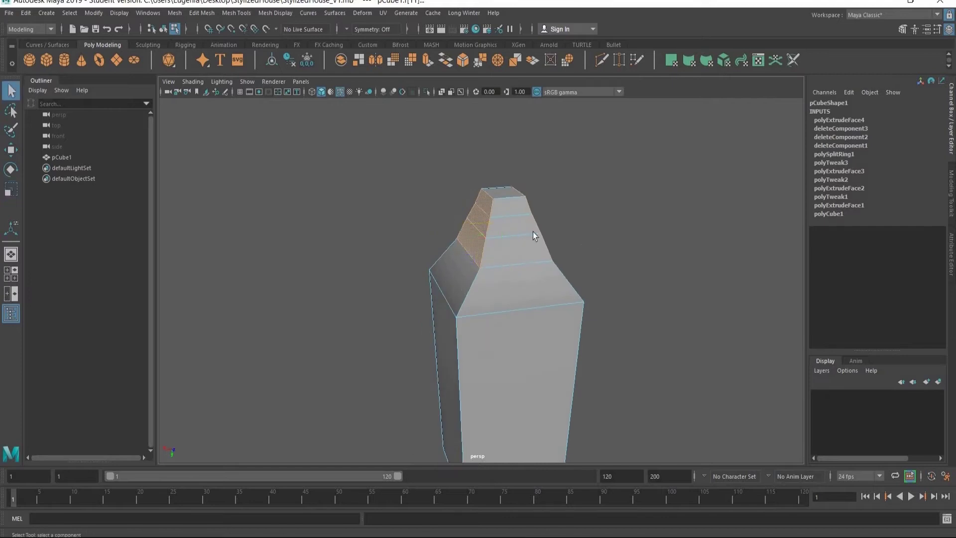
{"action": "left_click_drag", "start_coordinate": [533, 233], "coordinate": [562, 240], "text": "alt"}
{"action": "left_click", "coordinate": [577, 237]}
{"action": "left_click", "coordinate": [499, 207]}
{"action": "left_click_drag", "start_coordinate": [499, 207], "coordinate": [468, 213], "text": "alt"}
{"action": "key", "text": "e"}
{"action": "key", "text": "w"}
{"action": "key", "text": "r"}
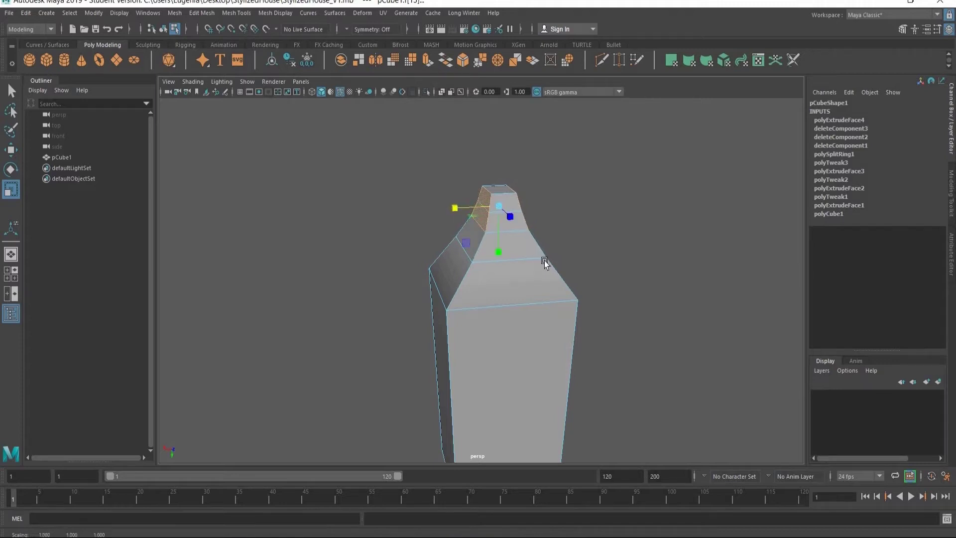
Step: Scale the topmost side band on both opposite roof sides inward along X to narrow the peak
{"action": "left_click_drag", "start_coordinate": [545, 261], "coordinate": [511, 231], "text": "alt"}
{"action": "left_click", "coordinate": [491, 207]}
{"action": "left_click_drag", "start_coordinate": [445, 210], "coordinate": [454, 209]}
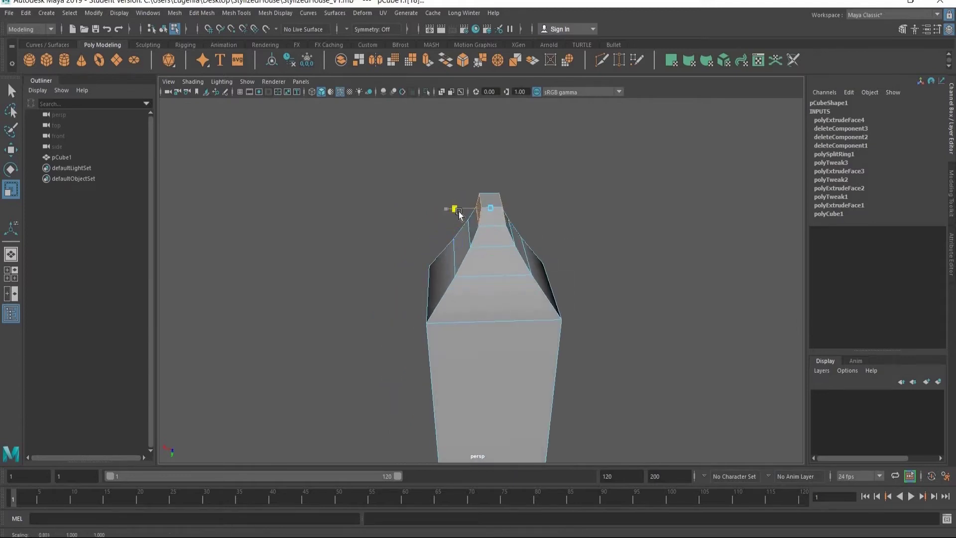
Step: Select the full column of sloping faces, from top band to lowest band, on both opposite roof sides
{"action": "left_click_drag", "start_coordinate": [495, 285], "coordinate": [669, 228], "text": "alt"}
{"action": "key", "text": "q"}
{"action": "double_click", "coordinate": [497, 339], "text": "shift"}
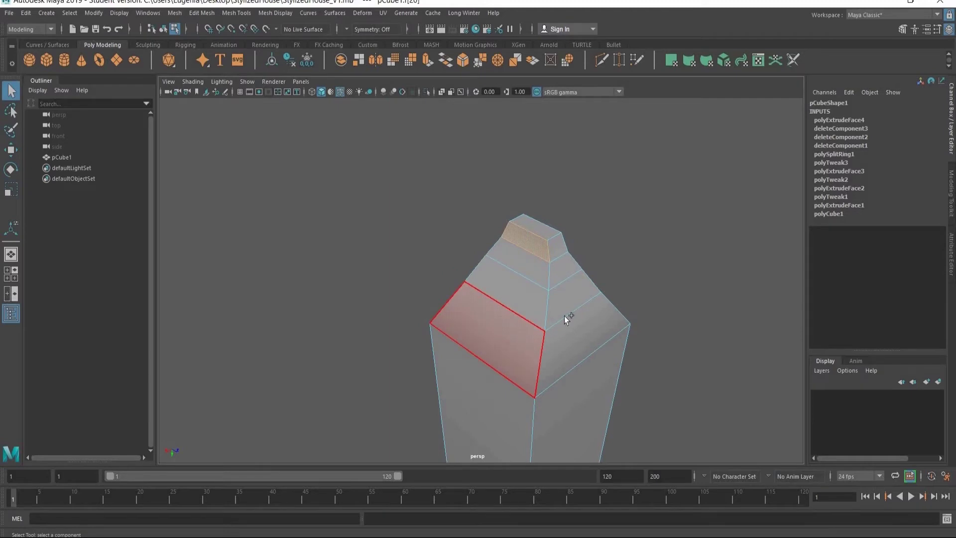
{"action": "left_click_drag", "start_coordinate": [409, 301], "coordinate": [249, 264], "text": "alt"}
{"action": "left_click", "coordinate": [406, 212], "text": "shift"}
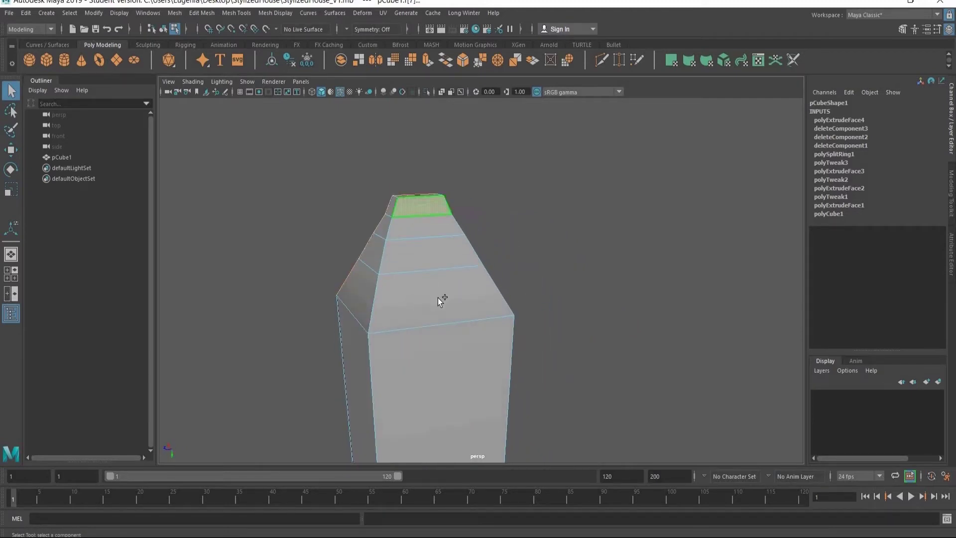
{"action": "double_click", "coordinate": [440, 300], "text": "shift"}
{"action": "left_click_drag", "start_coordinate": [514, 326], "coordinate": [663, 299], "text": "alt"}
{"action": "left_click_drag", "start_coordinate": [485, 245], "coordinate": [697, 268], "text": "alt"}
Step: Extrude the selected roof slopes and scale them outward to form overhanging eaves on both sides
{"action": "key", "text": "ctrl+e"}
{"action": "key", "text": "r"}
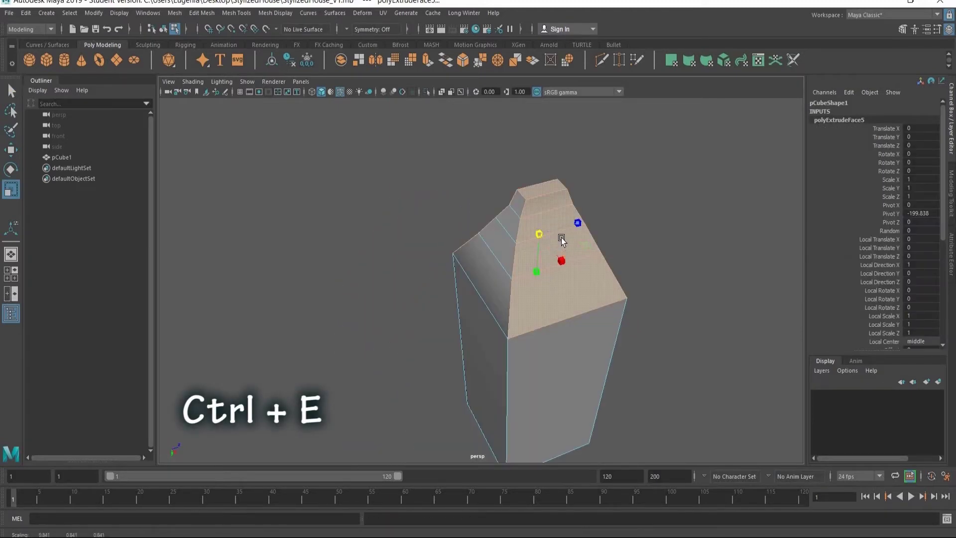
{"action": "left_click_drag", "start_coordinate": [538, 234], "coordinate": [578, 274]}
{"action": "key", "text": "ctrl+z"}
{"action": "left_click_drag", "start_coordinate": [657, 324], "coordinate": [462, 270], "text": "alt"}
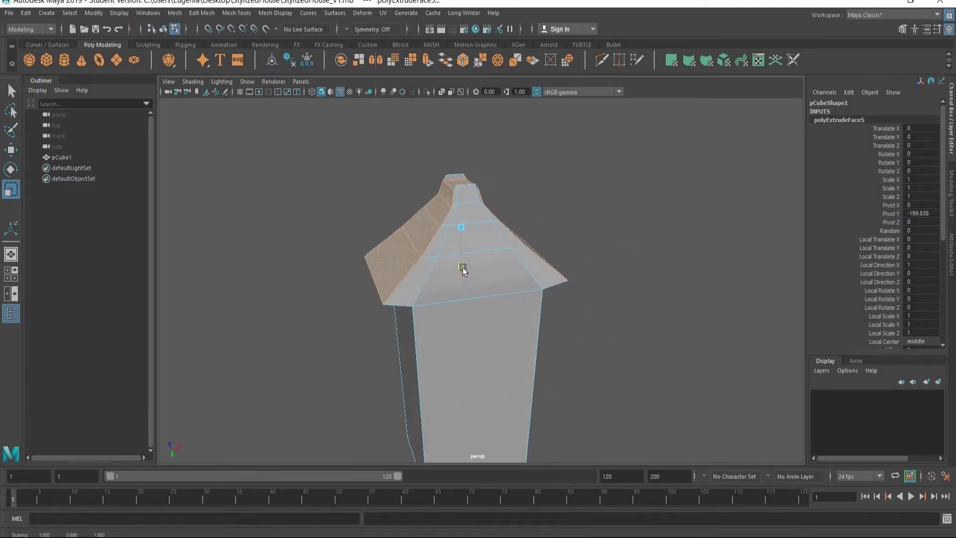
{"action": "key", "text": "ctrl+z"}
{"action": "left_click_drag", "start_coordinate": [556, 212], "coordinate": [516, 223], "text": "alt"}
{"action": "left_click_drag", "start_coordinate": [516, 224], "coordinate": [514, 225]}
{"action": "left_click_drag", "start_coordinate": [523, 273], "coordinate": [521, 307], "text": "alt"}
{"action": "left_click", "coordinate": [604, 152]}
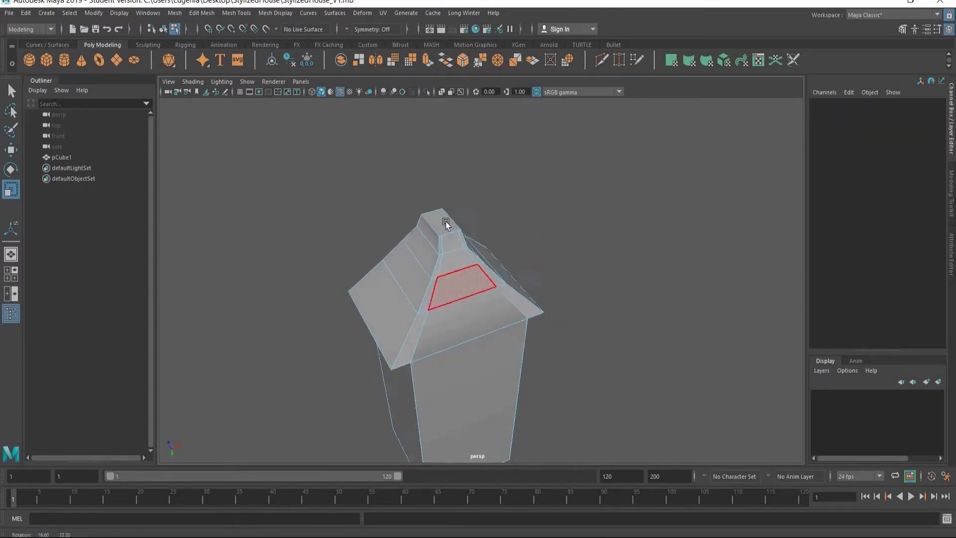
Step: Extrude the flat top face of the roof upward and adjust its scale to form a small ridge cap
{"action": "left_click", "coordinate": [443, 220]}
{"action": "left_click_drag", "start_coordinate": [494, 265], "coordinate": [446, 249], "text": "alt"}
{"action": "key", "text": "ctrl+e"}
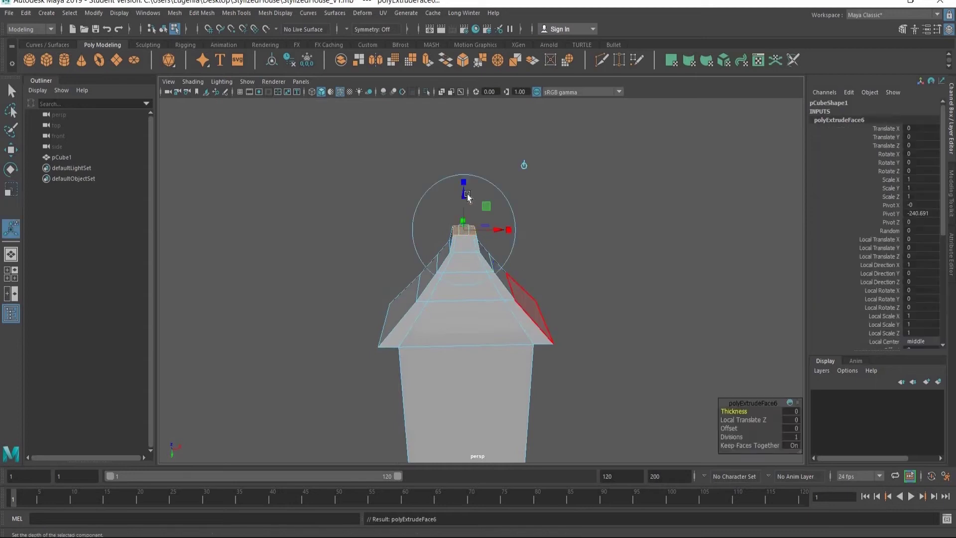
{"action": "key", "text": "r"}
{"action": "left_click_drag", "start_coordinate": [463, 271], "coordinate": [467, 266]}
{"action": "key", "text": "w"}
{"action": "left_click_drag", "start_coordinate": [523, 308], "coordinate": [591, 279], "text": "alt"}
{"action": "left_click", "coordinate": [592, 279]}
Step: Move the upper side bands of the roof slope along X to refine the roof's curved profile
{"action": "left_click_drag", "start_coordinate": [657, 280], "coordinate": [459, 272], "text": "alt"}
{"action": "scroll", "coordinate": [455, 219], "scroll_direction": "up", "scroll_amount": 3}
{"action": "left_click", "coordinate": [397, 227]}
{"action": "left_click_drag", "start_coordinate": [471, 215], "coordinate": [560, 222], "text": "alt"}
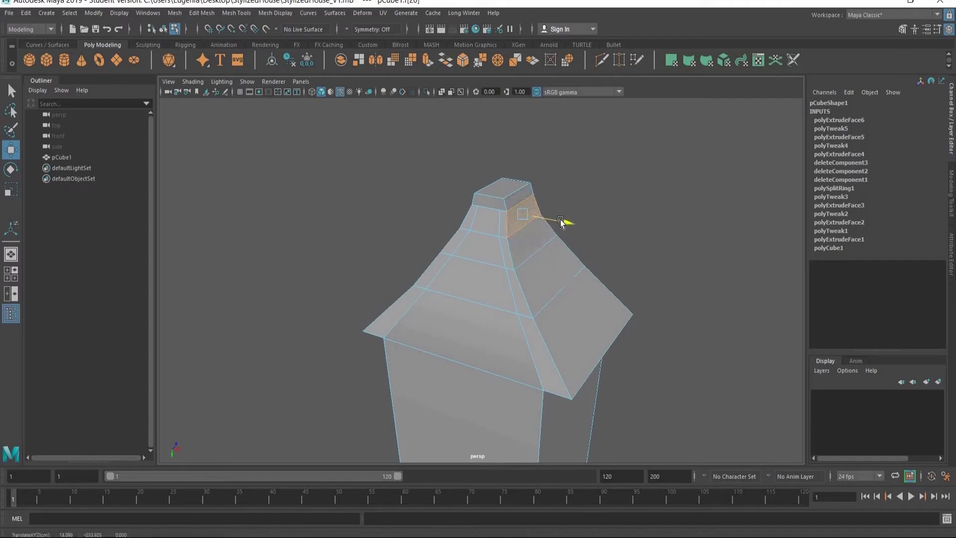
{"action": "left_click", "coordinate": [566, 241]}
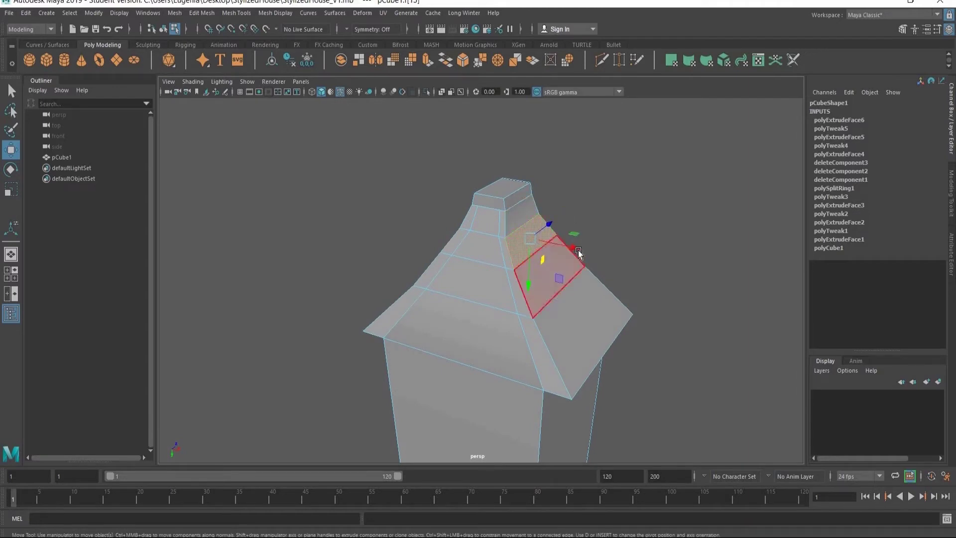
{"action": "left_click_drag", "start_coordinate": [641, 301], "coordinate": [638, 292], "text": "alt"}
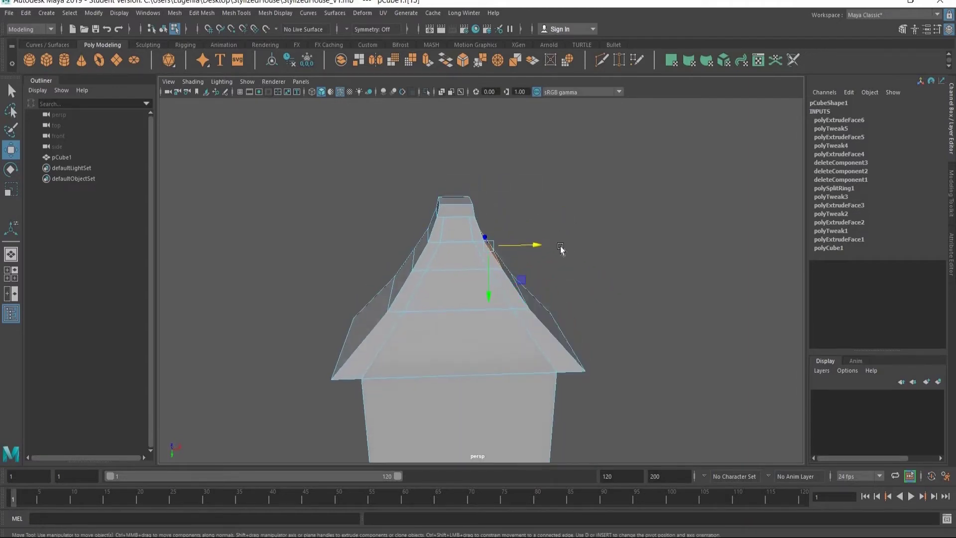
Step: Select the narrow overhang faces and ridge cap end faces on both gable ends of the roof
{"action": "scroll", "coordinate": [552, 254], "scroll_direction": "down", "scroll_amount": 3}
{"action": "left_click_drag", "start_coordinate": [537, 291], "coordinate": [470, 238], "text": "alt"}
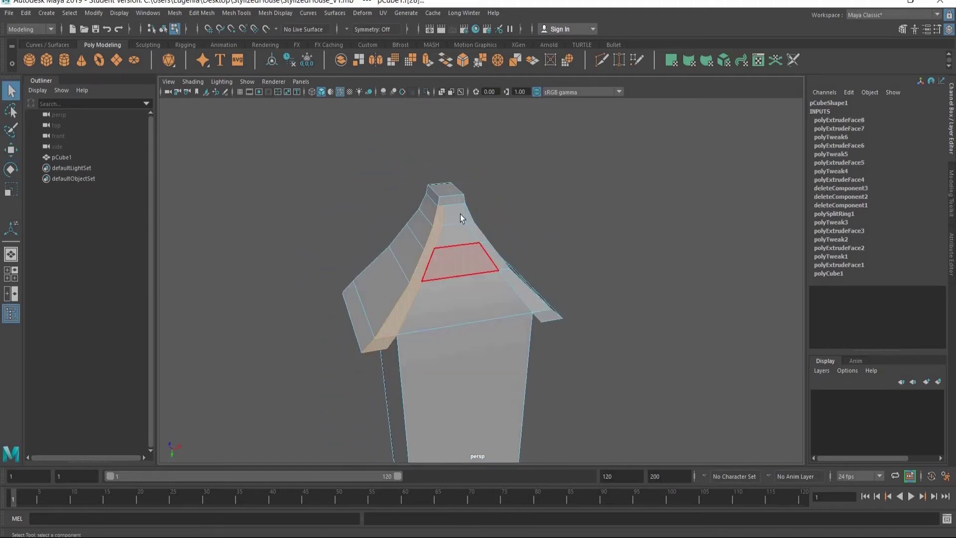
{"action": "left_click_drag", "start_coordinate": [460, 214], "coordinate": [559, 323], "text": "alt"}
{"action": "left_click", "coordinate": [457, 197]}
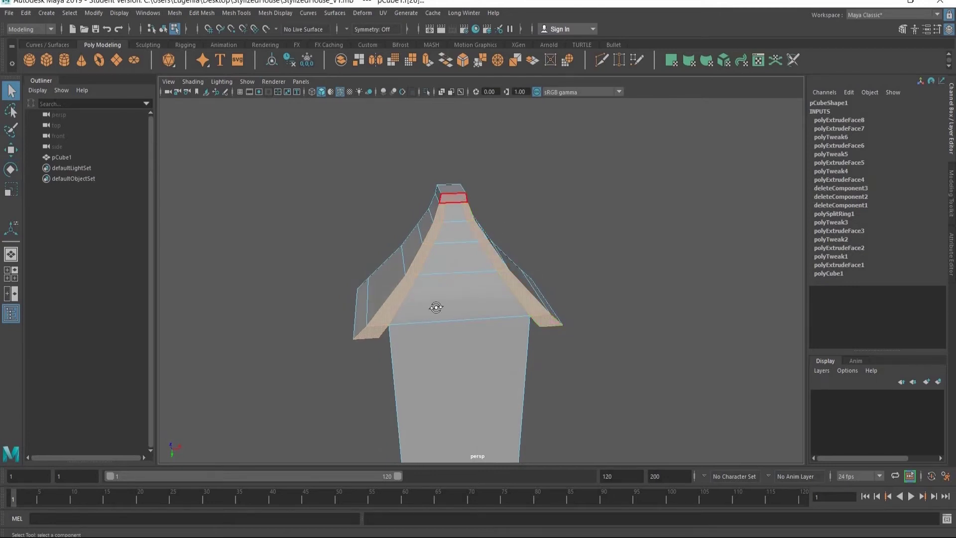
{"action": "left_click_drag", "start_coordinate": [433, 305], "coordinate": [423, 344], "text": "alt"}
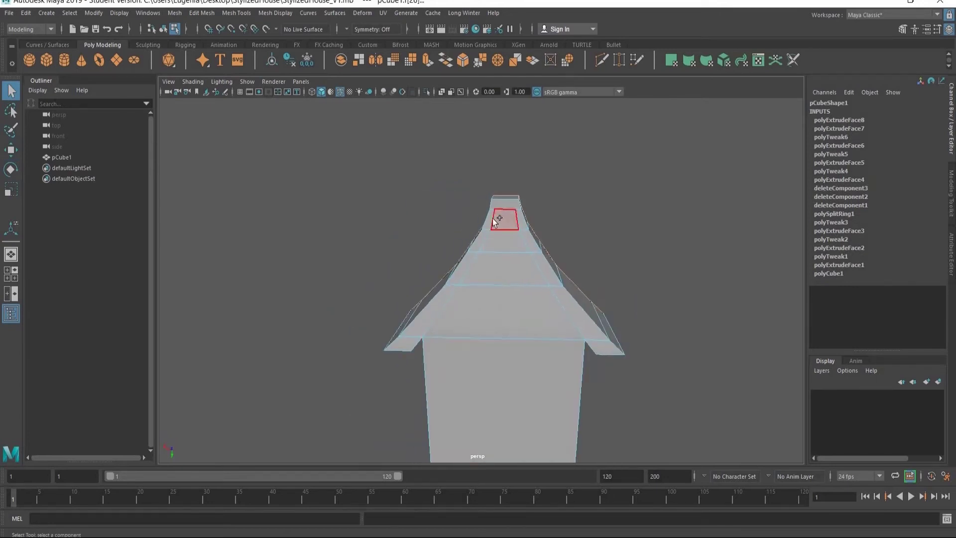
{"action": "double_click", "coordinate": [409, 343], "text": "shift"}
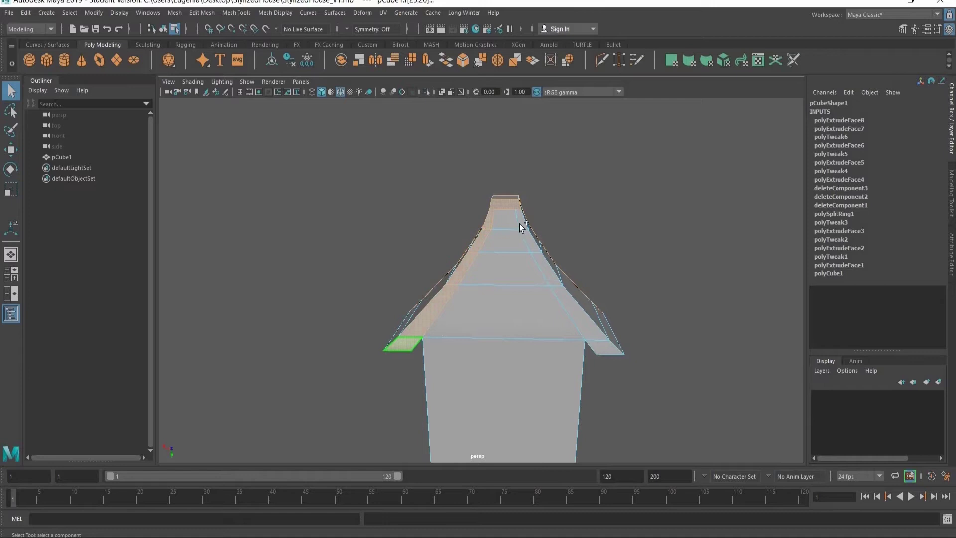
{"action": "double_click", "coordinate": [604, 346], "text": "shift"}
Step: Extrude the selected gable-end roof faces and scale them outward along Z by about 1.22 to extend the overhang
{"action": "left_click_drag", "start_coordinate": [527, 348], "coordinate": [478, 317], "text": "alt"}
{"action": "key", "text": "ctrl+e"}
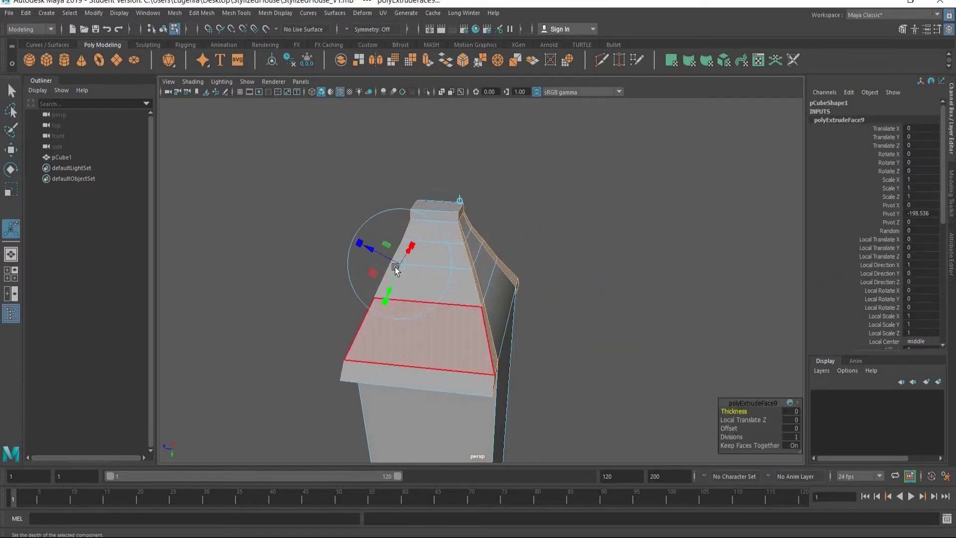
{"action": "key", "text": "r"}
{"action": "left_click_drag", "start_coordinate": [391, 266], "coordinate": [384, 269]}
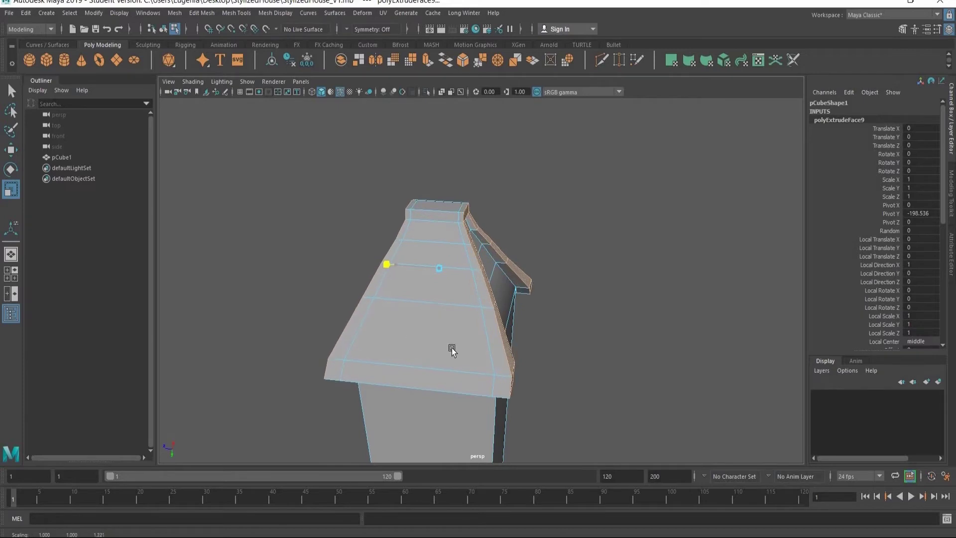
{"action": "mouse_move", "coordinate": [448, 348]}
{"action": "left_mouse_down", "text": "alt"}
{"action": "mouse_move", "coordinate": [623, 336]}
{"action": "mouse_move", "coordinate": [456, 341]}
{"action": "left_mouse_up", "text": "alt"}
Step: Select the ridge cap's end faces and scale them outward along Z so the cap projects past the roof
{"action": "left_click", "coordinate": [578, 233]}
{"action": "left_click_drag", "start_coordinate": [488, 241], "coordinate": [456, 243], "text": "alt"}
{"action": "left_click", "coordinate": [454, 242]}
{"action": "left_click_drag", "start_coordinate": [538, 278], "coordinate": [390, 224], "text": "alt"}
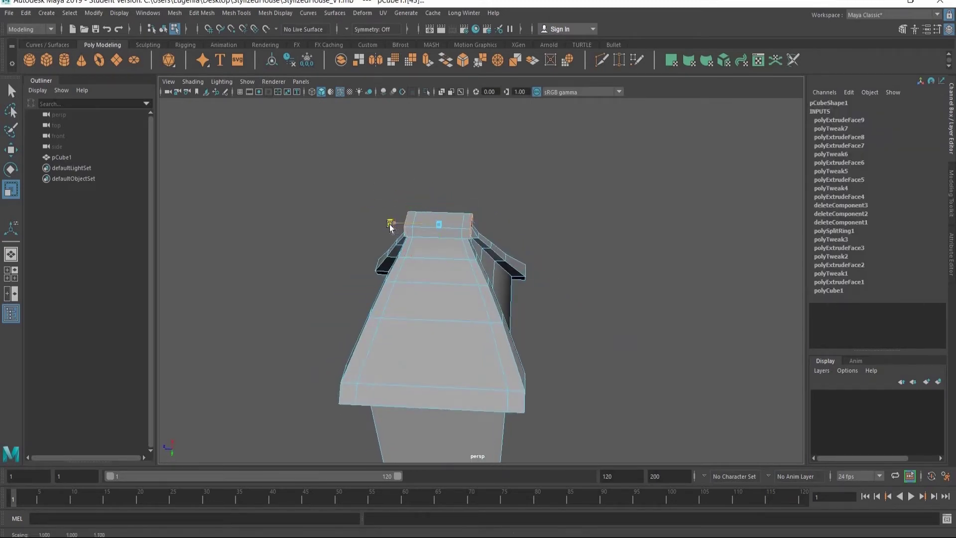
{"action": "left_click_drag", "start_coordinate": [482, 276], "coordinate": [449, 285], "text": "alt"}
{"action": "key", "text": "q"}
{"action": "key", "text": "r"}
{"action": "left_click_drag", "start_coordinate": [401, 263], "coordinate": [399, 263]}
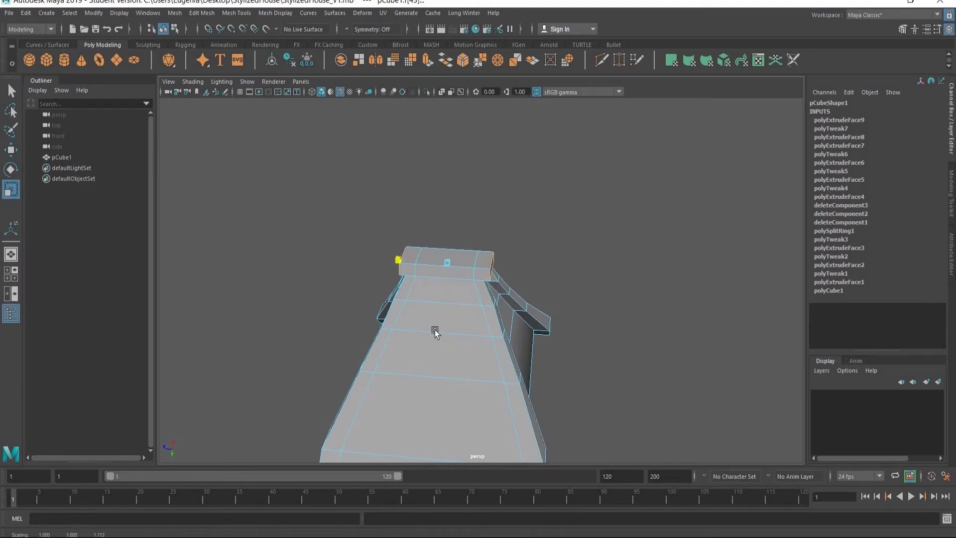
Step: Select the top faces of the ridge cap and move them upward along Y to make the cap taller
{"action": "left_click_drag", "start_coordinate": [435, 330], "coordinate": [416, 233], "text": "alt"}
{"action": "left_click", "coordinate": [483, 199]}
{"action": "left_click", "coordinate": [408, 235]}
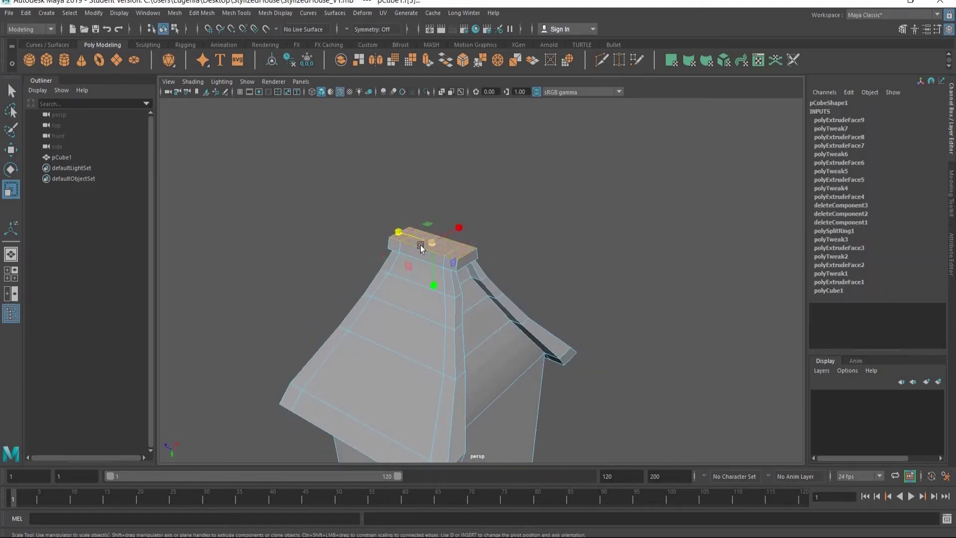
{"action": "key", "text": "w"}
{"action": "left_click_drag", "start_coordinate": [429, 284], "coordinate": [431, 284]}
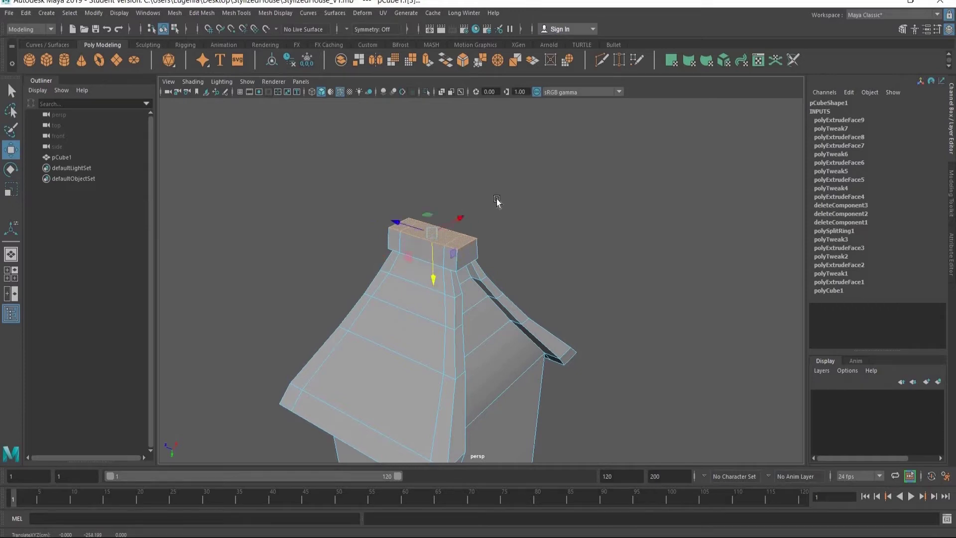
Step: Scale the ridge cap's top faces inward along X to taper the cap, and clear the selection
{"action": "left_click_drag", "start_coordinate": [505, 275], "coordinate": [461, 292], "text": "alt"}
{"action": "key", "text": "q"}
{"action": "left_click", "coordinate": [518, 300]}
{"action": "left_click", "coordinate": [460, 293]}
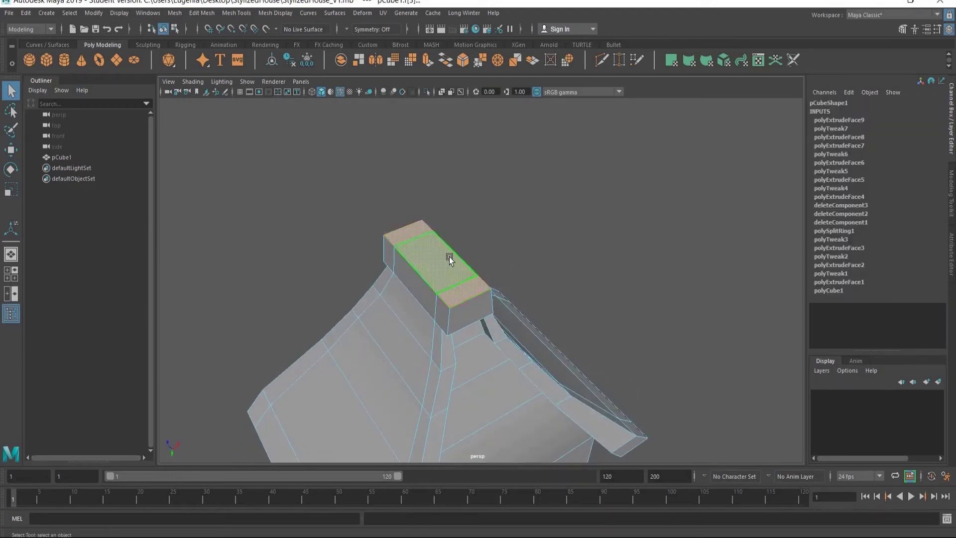
{"action": "key", "text": "r"}
{"action": "left_click_drag", "start_coordinate": [468, 243], "coordinate": [447, 253]}
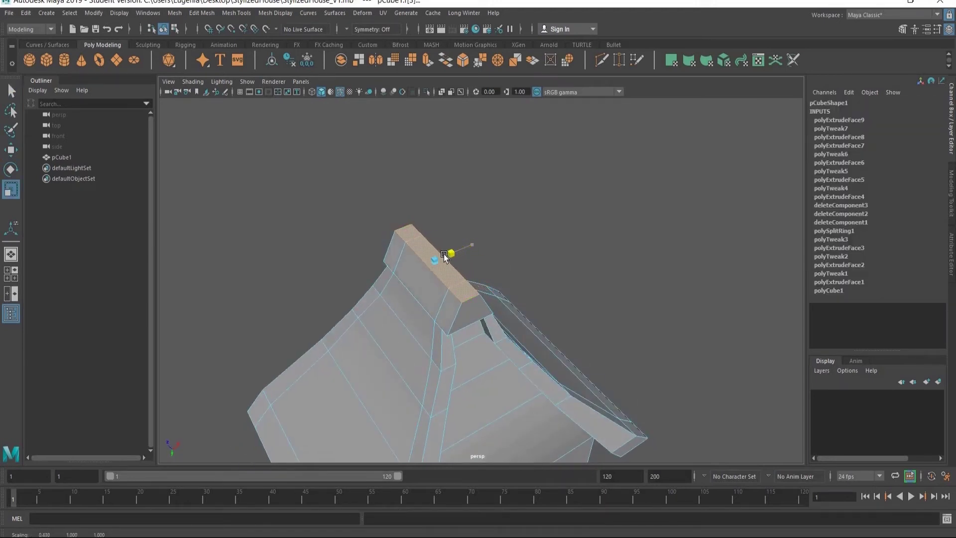
{"action": "left_click_drag", "start_coordinate": [583, 295], "coordinate": [710, 334], "text": "alt"}
{"action": "left_click", "coordinate": [623, 327]}
Step: Try to move the end faces of the lower eaves outward along Z, and undo the move
{"action": "scroll", "coordinate": [461, 301], "scroll_direction": "up", "scroll_amount": 5}
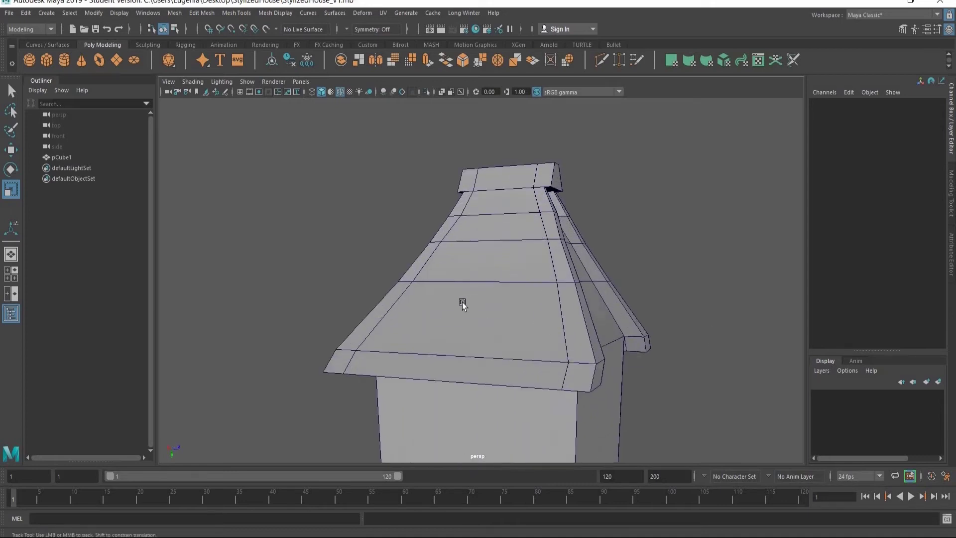
{"action": "right_click", "coordinate": [464, 276]}
{"action": "left_click", "coordinate": [461, 305]}
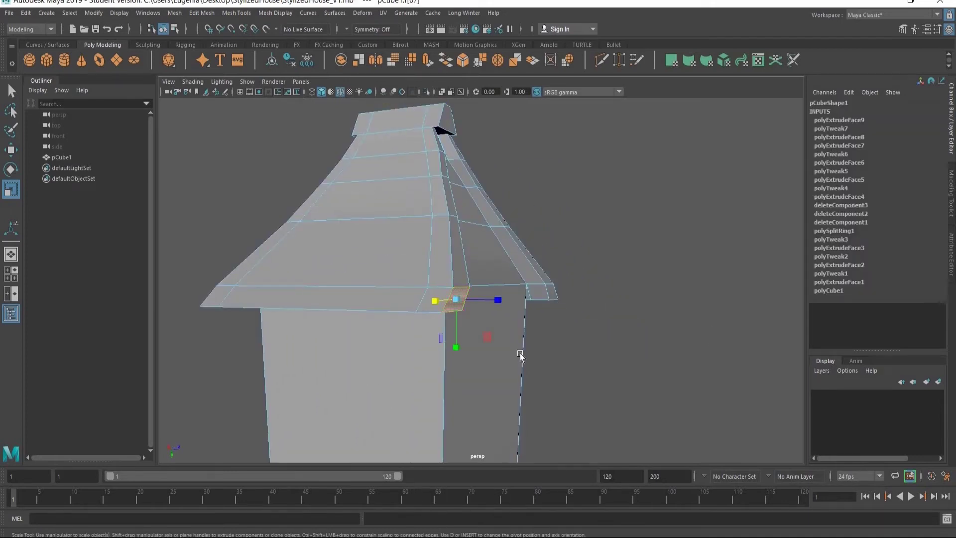
{"action": "left_click_drag", "start_coordinate": [538, 377], "coordinate": [535, 375], "text": "alt"}
{"action": "key", "text": "w"}
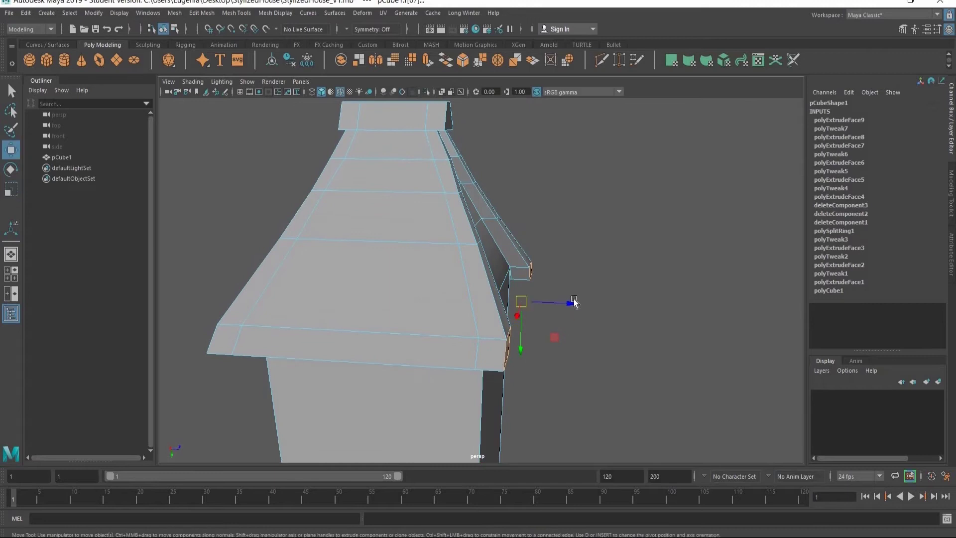
{"action": "left_click_drag", "start_coordinate": [572, 302], "coordinate": [577, 303]}
{"action": "key", "text": "ctrl+z"}
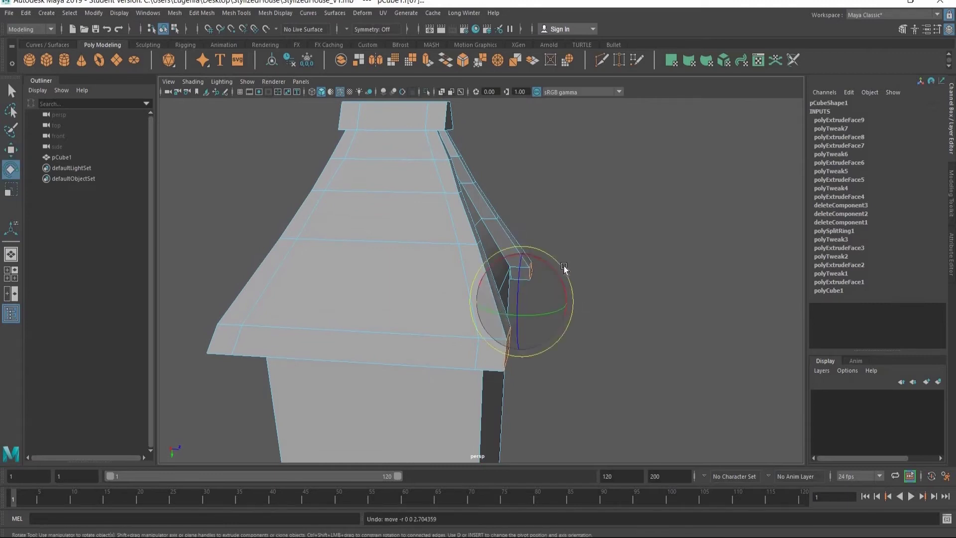
{"action": "left_click_drag", "start_coordinate": [634, 312], "coordinate": [366, 280], "text": "alt"}
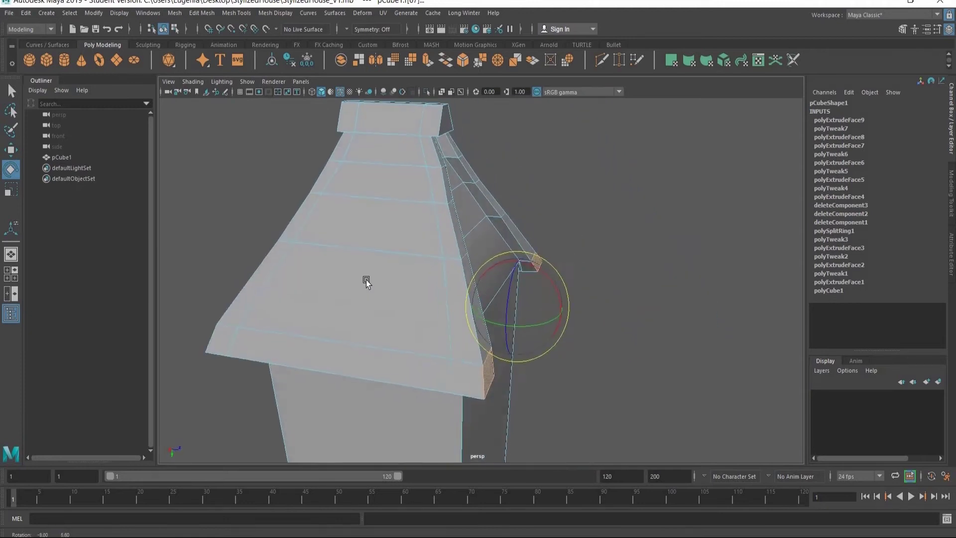
Step: Select the large inner slope panels from ridge to eaves on both opposite sides of the roof
{"action": "left_click_drag", "start_coordinate": [500, 259], "coordinate": [569, 272], "text": "alt"}
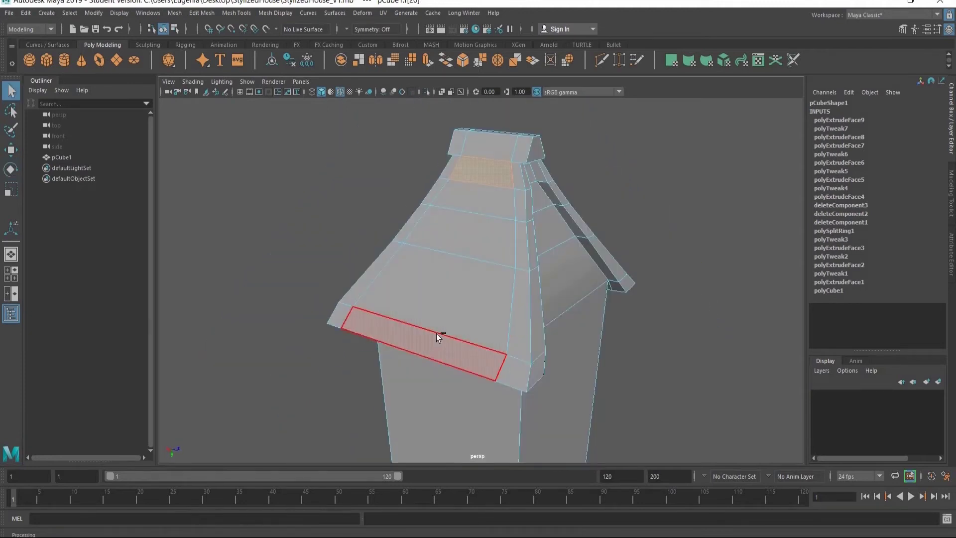
{"action": "double_click", "coordinate": [436, 334], "text": "shift"}
{"action": "left_click_drag", "start_coordinate": [442, 307], "coordinate": [358, 153], "text": "alt"}
{"action": "left_click", "coordinate": [357, 155], "text": "shift"}
{"action": "left_click", "coordinate": [423, 291], "text": "shift"}
{"action": "mouse_move", "coordinate": [422, 291]}
{"action": "left_mouse_down", "text": "alt"}
{"action": "mouse_move", "coordinate": [401, 294]}
{"action": "mouse_move", "coordinate": [417, 280]}
{"action": "left_mouse_up", "text": "alt"}
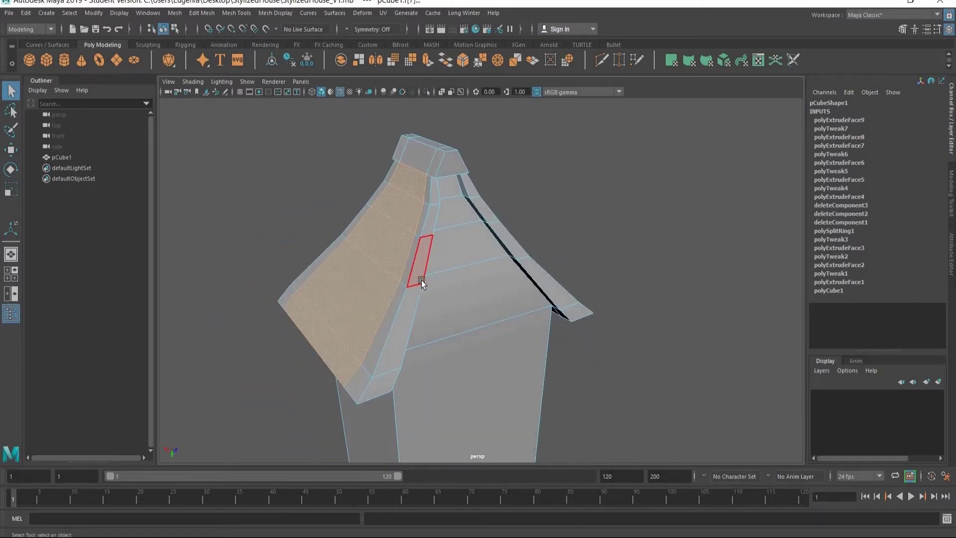
Step: Extrude the selected slope panels and scale them inward to recess them within the roof's border frame
{"action": "key", "text": "ctrl+e"}
{"action": "left_click_drag", "start_coordinate": [395, 251], "coordinate": [470, 244]}
{"action": "key", "text": "ctrl+z"}
{"action": "left_click", "coordinate": [469, 242]}
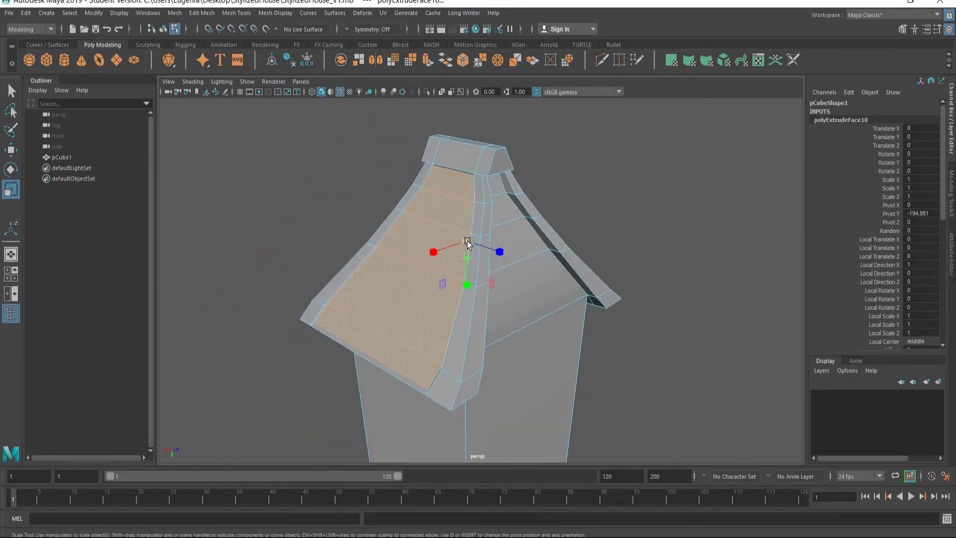
Step: Examine the recessed roof panels from both sides of the house and leave face selection
{"action": "left_click_drag", "start_coordinate": [452, 252], "coordinate": [366, 201], "text": "alt"}
{"action": "scroll", "coordinate": [498, 249], "scroll_direction": "up", "scroll_amount": 5}
{"action": "middle_click_drag", "start_coordinate": [362, 203], "coordinate": [401, 249], "text": "alt"}
{"action": "left_click_drag", "start_coordinate": [401, 249], "coordinate": [441, 199], "text": "alt"}
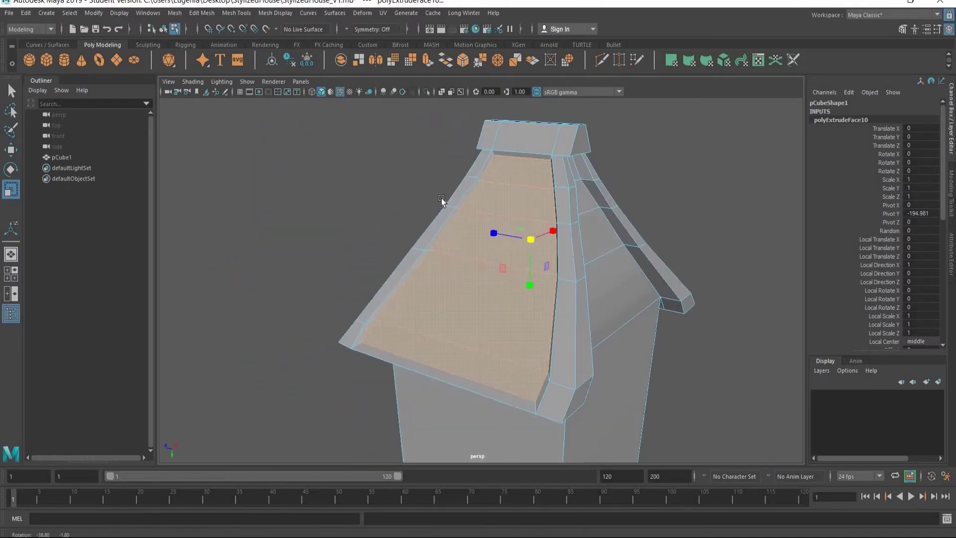
{"action": "scroll", "coordinate": [552, 212], "scroll_direction": "up", "scroll_amount": 5}
{"action": "left_click_drag", "start_coordinate": [575, 212], "coordinate": [422, 283]}
{"action": "scroll", "coordinate": [425, 282], "scroll_direction": "down", "scroll_amount": 6}
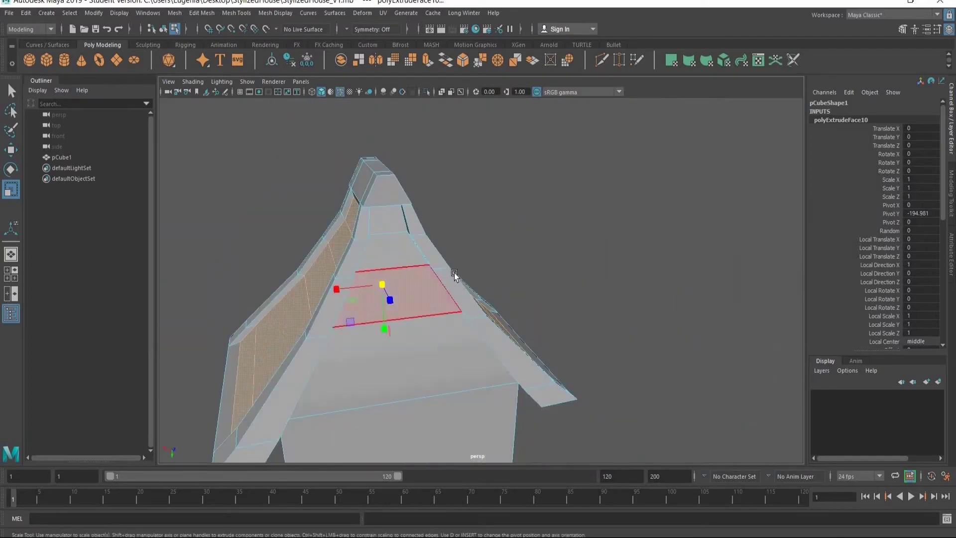
{"action": "scroll", "coordinate": [455, 272], "scroll_direction": "down", "scroll_amount": 3}
{"action": "middle_click_drag", "start_coordinate": [525, 235], "coordinate": [566, 189], "text": "alt"}
{"action": "key", "text": "q"}
{"action": "right_click_drag", "start_coordinate": [501, 245], "coordinate": [543, 236]}
{"action": "left_click", "coordinate": [608, 236]}
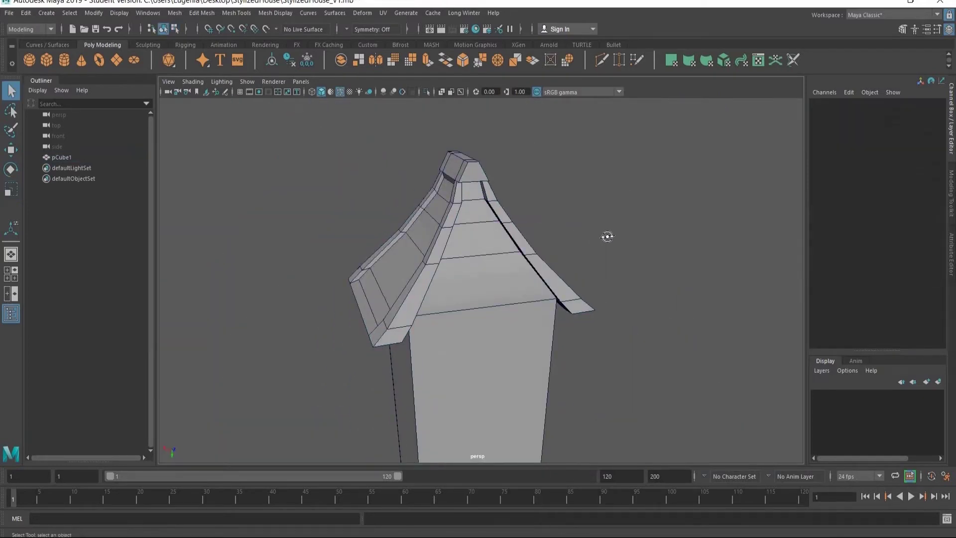
{"action": "left_click_drag", "start_coordinate": [607, 236], "coordinate": [507, 277], "text": "alt"}
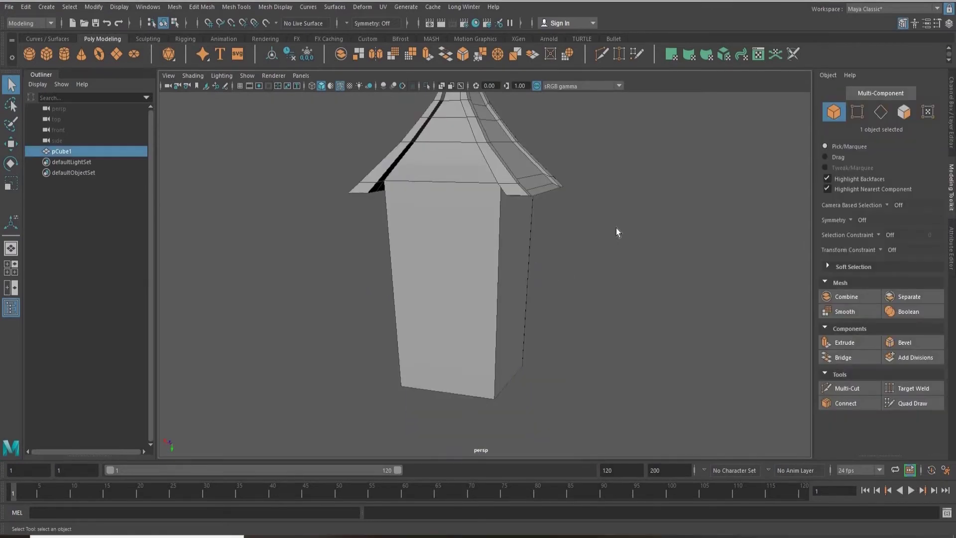
Step: Insert a horizontal edge loop around the house body close to its bottom edge
{"action": "left_click_drag", "start_coordinate": [565, 242], "coordinate": [503, 233], "text": "alt"}
{"action": "left_click", "coordinate": [204, 7]}
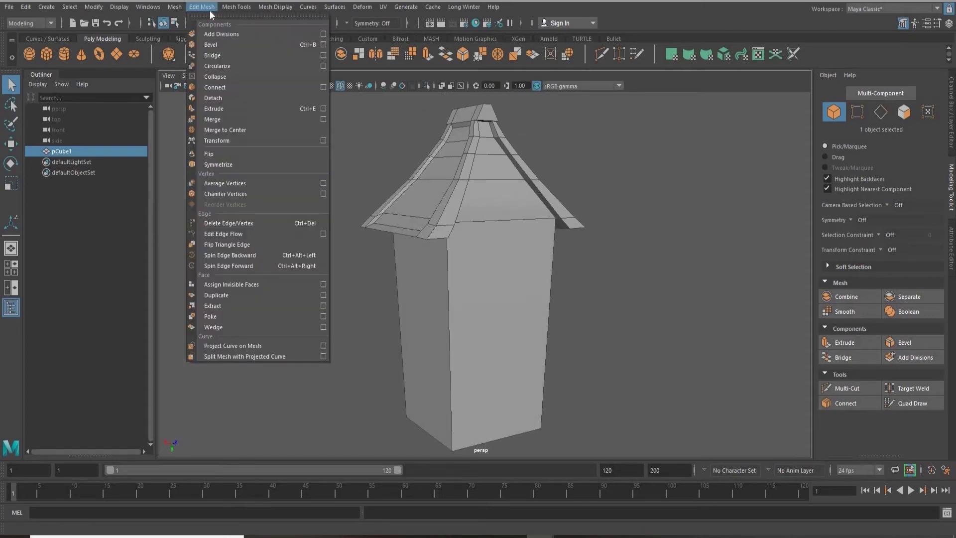
{"action": "mouse_move", "coordinate": [223, 8]}
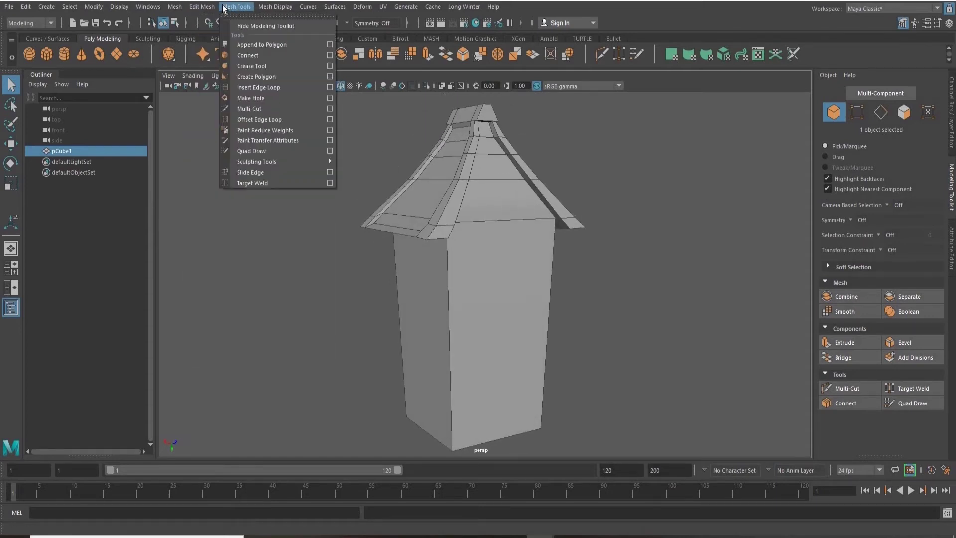
{"action": "left_click", "coordinate": [256, 88]}
{"action": "left_click_drag", "start_coordinate": [446, 392], "coordinate": [441, 386], "text": "alt"}
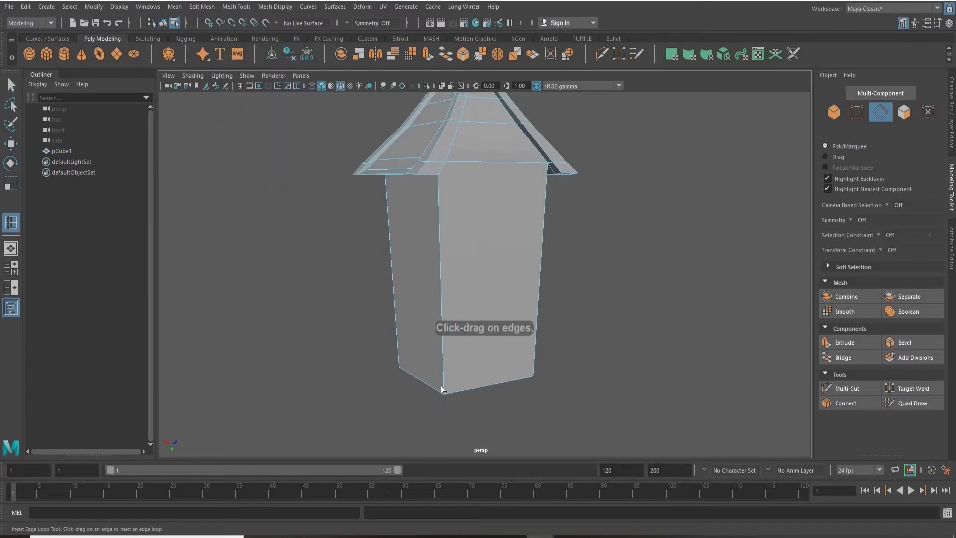
{"action": "left_click", "coordinate": [441, 386]}
{"action": "left_click_drag", "start_coordinate": [436, 327], "coordinate": [407, 246], "text": "alt"}
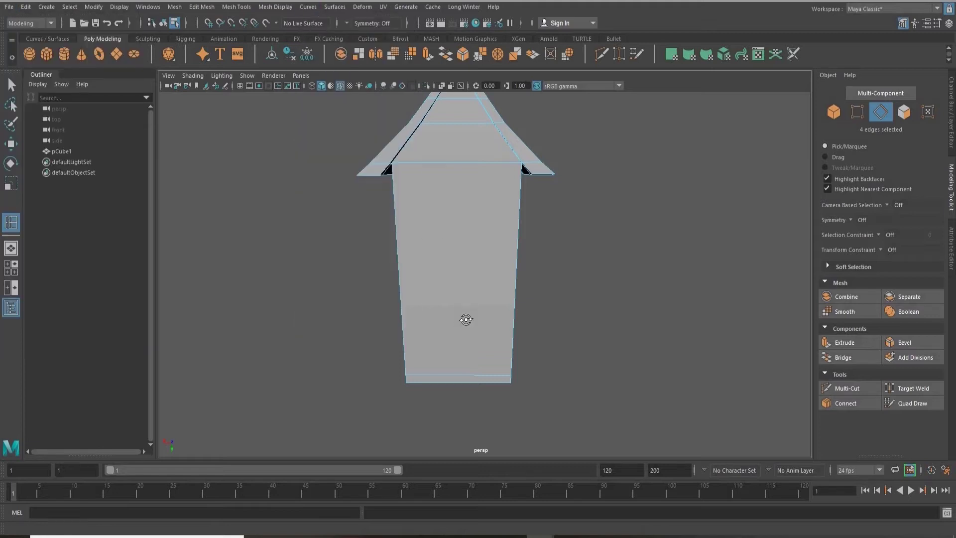
Step: Select the thin band of four faces around the bottom of the house body
{"action": "left_click_drag", "start_coordinate": [465, 318], "coordinate": [487, 382], "text": "alt"}
{"action": "key", "text": "q"}
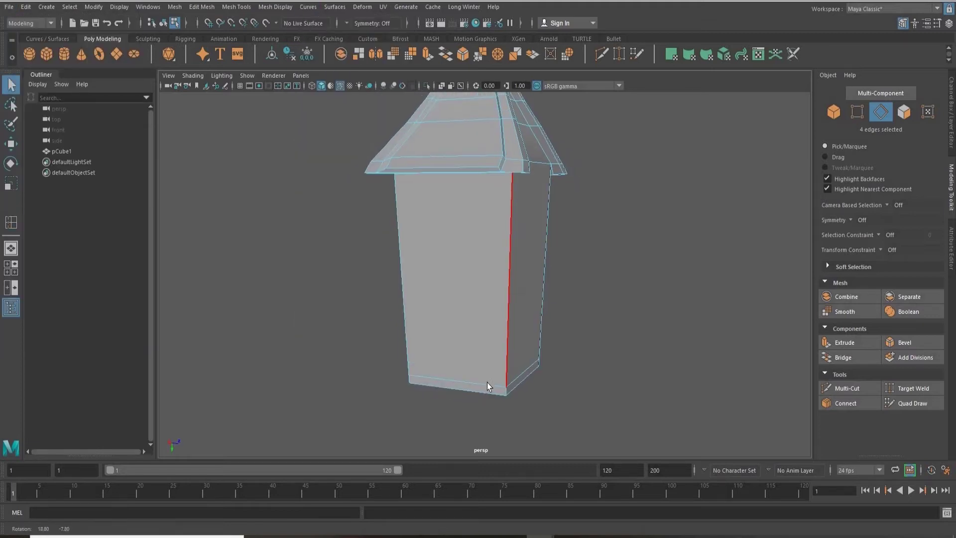
{"action": "left_click_drag", "start_coordinate": [447, 354], "coordinate": [473, 313], "text": "alt"}
{"action": "right_click_drag", "start_coordinate": [471, 309], "coordinate": [467, 301]}
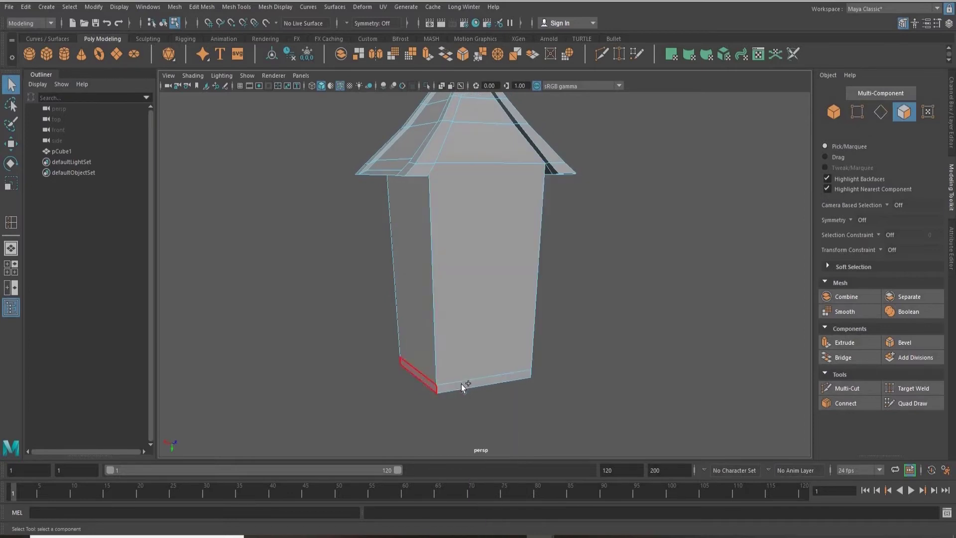
{"action": "double_click", "coordinate": [461, 384], "text": "shift"}
{"action": "left_click_drag", "start_coordinate": [465, 328], "coordinate": [512, 329], "text": "alt"}
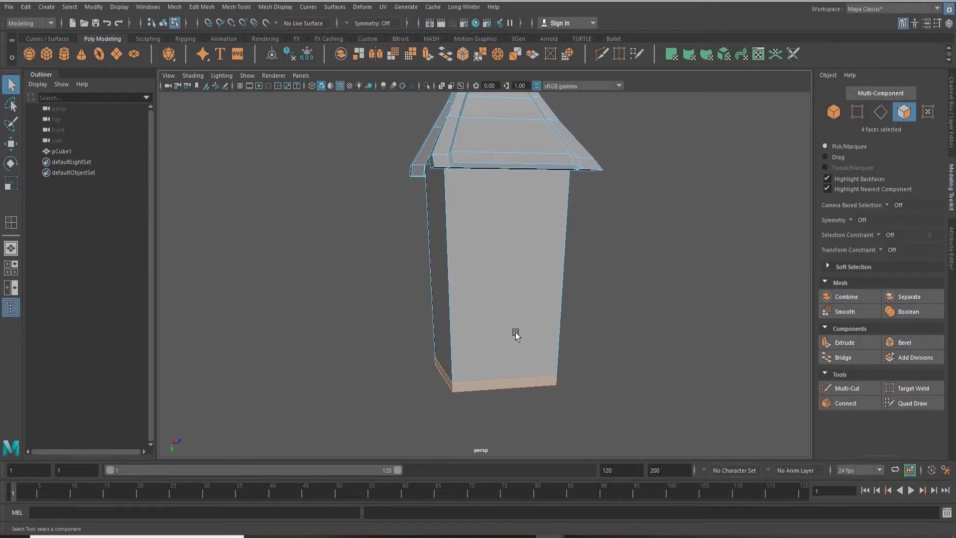
Step: Extrude the bottom band, scale it outward into a wide plinth, and scale its height by about 1.19
{"action": "key", "text": "ctrl+e"}
{"action": "left_click_drag", "start_coordinate": [515, 333], "coordinate": [465, 422], "text": "alt"}
{"action": "key", "text": "r"}
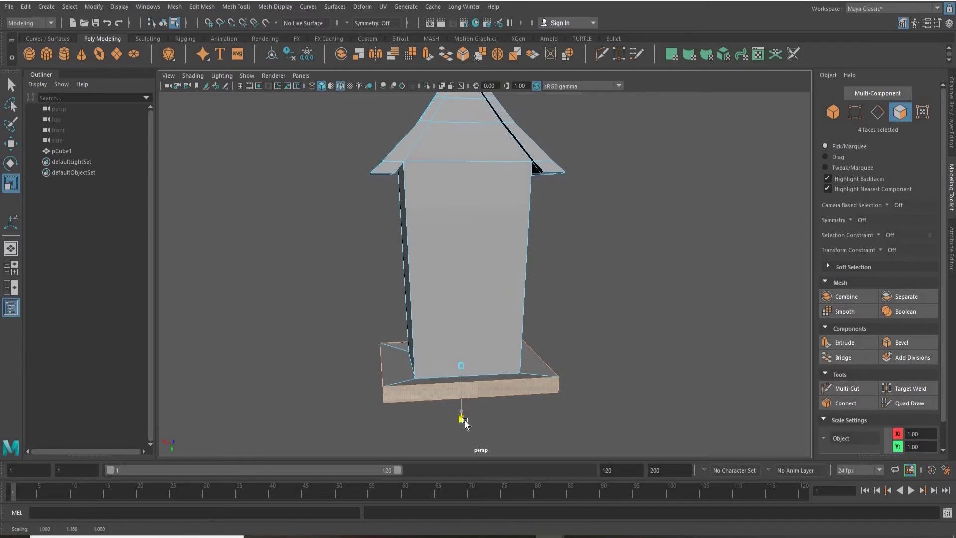
Step: Move the plinth's outer faces down along Y to slope its top, and scale their height by about 0.82
{"action": "key", "text": "w"}
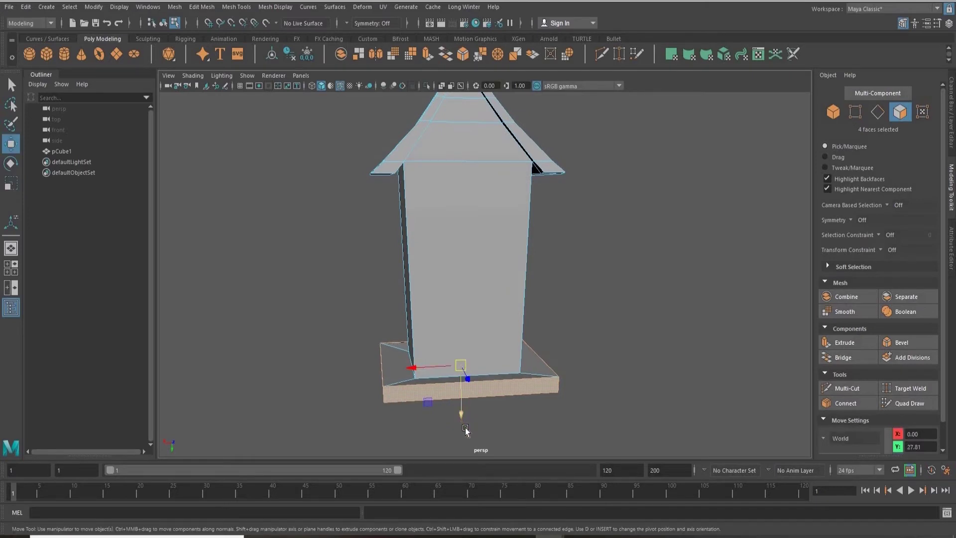
{"action": "left_click_drag", "start_coordinate": [461, 421], "coordinate": [467, 431]}
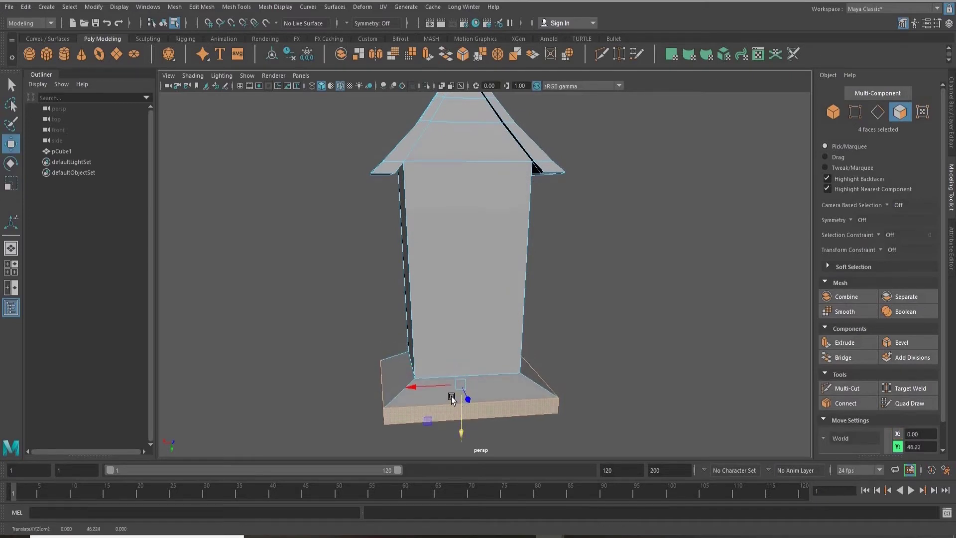
{"action": "left_click_drag", "start_coordinate": [552, 367], "coordinate": [423, 368], "text": "alt"}
{"action": "key", "text": "r"}
{"action": "left_click_drag", "start_coordinate": [462, 408], "coordinate": [465, 401]}
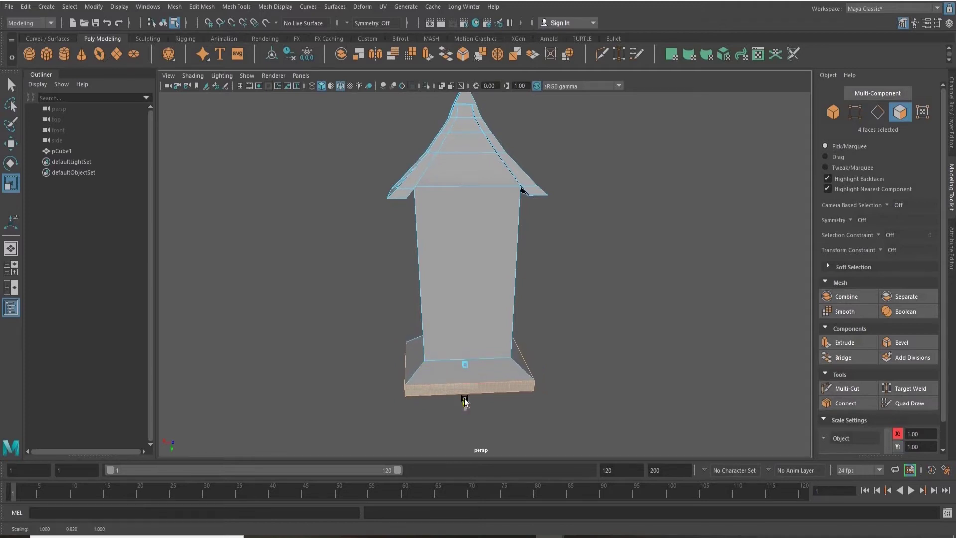
Step: Move the plinth's four outer faces along Y to 41.00
{"action": "key", "text": "w"}
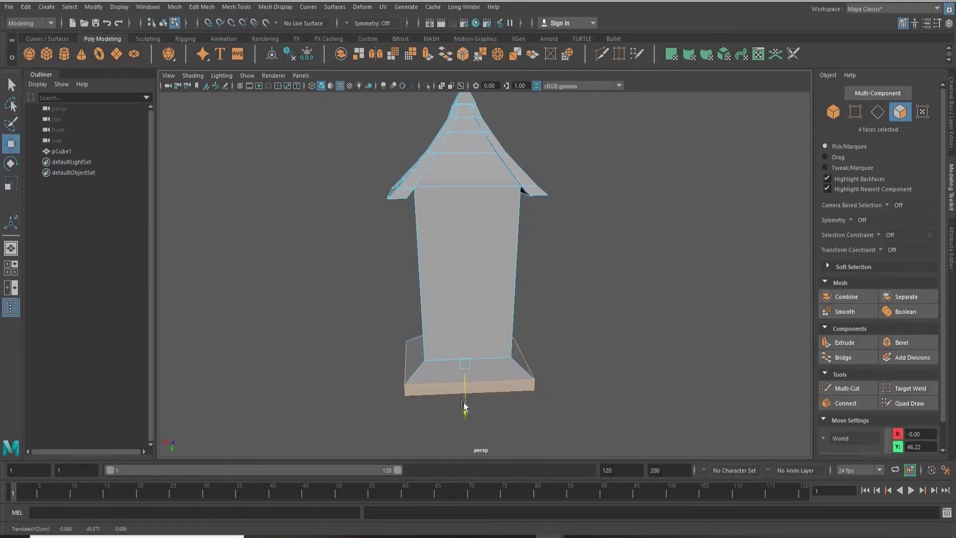
{"action": "left_click_drag", "start_coordinate": [463, 404], "coordinate": [463, 406]}
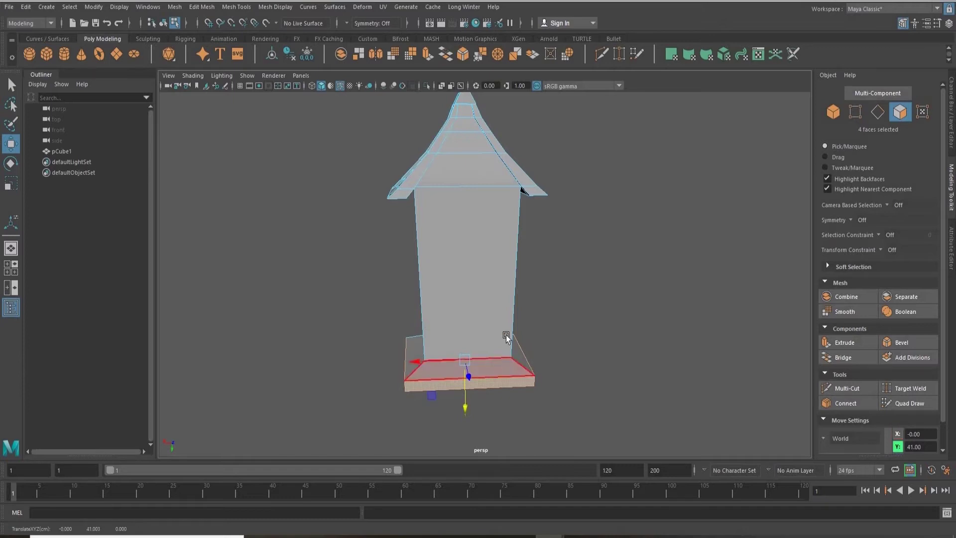
{"action": "mouse_move", "coordinate": [523, 322]}
{"action": "left_mouse_down", "text": "alt"}
{"action": "mouse_move", "coordinate": [527, 314]}
{"action": "mouse_move", "coordinate": [530, 325]}
{"action": "left_mouse_up", "text": "alt"}
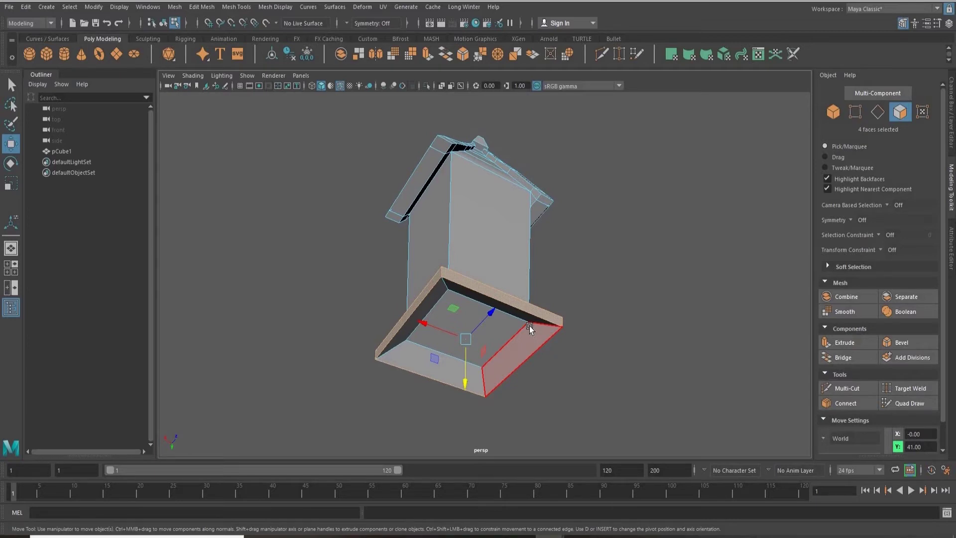
Step: Extrude the plinth's outer faces into a second, wider tier, lower them along Y, and return to object mode
{"action": "left_click", "coordinate": [495, 354]}
{"action": "left_click_drag", "start_coordinate": [465, 380], "coordinate": [467, 412], "text": "alt"}
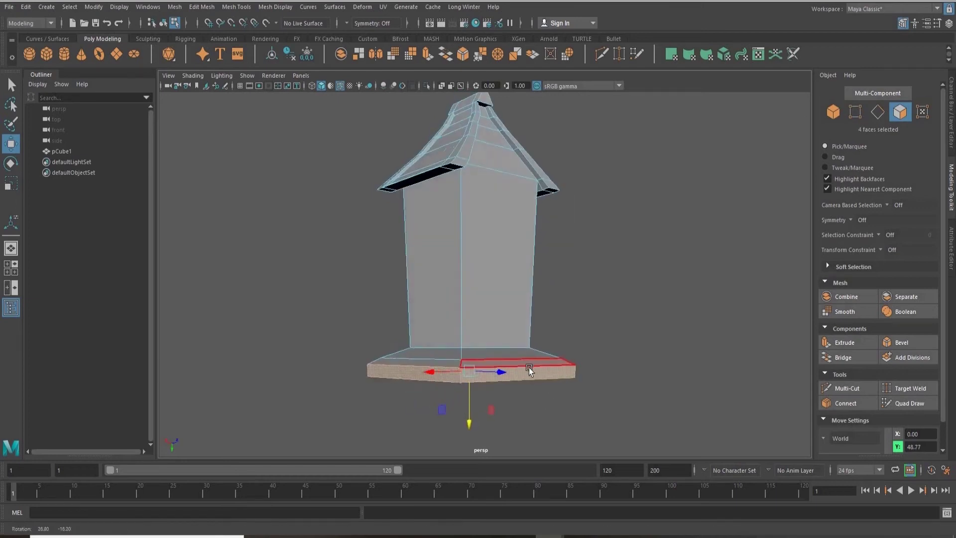
{"action": "left_click_drag", "start_coordinate": [528, 368], "coordinate": [536, 371], "text": "alt"}
{"action": "left_click_drag", "start_coordinate": [465, 413], "coordinate": [466, 426]}
{"action": "left_click_drag", "start_coordinate": [565, 316], "coordinate": [521, 271], "text": "alt"}
{"action": "key", "text": "q"}
{"action": "right_click_drag", "start_coordinate": [529, 273], "coordinate": [583, 252]}
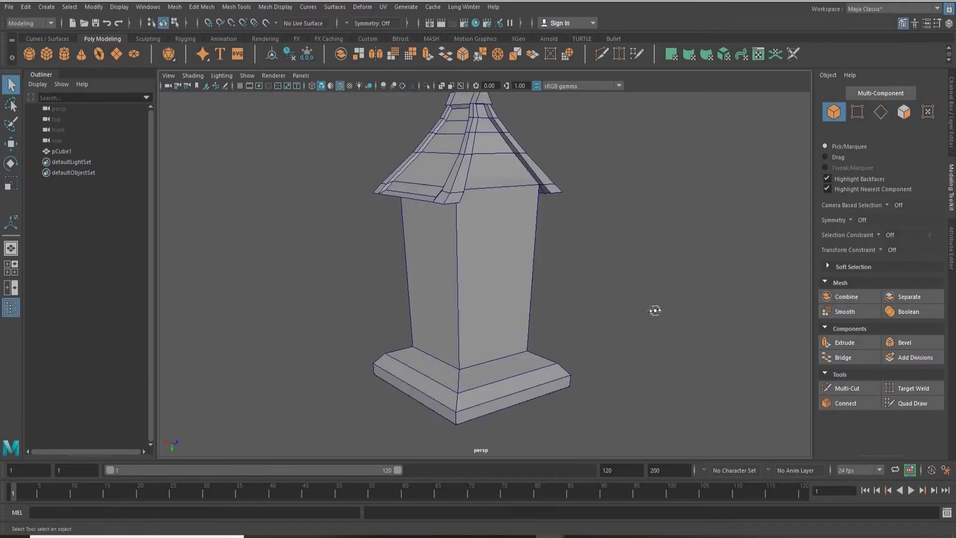
Step: Use Multi-Cut to add two vertical edges to a gable-end wall, one near each corner, from roofline to plinth
{"action": "left_click_drag", "start_coordinate": [655, 309], "coordinate": [500, 277], "text": "alt"}
{"action": "left_click", "coordinate": [465, 239]}
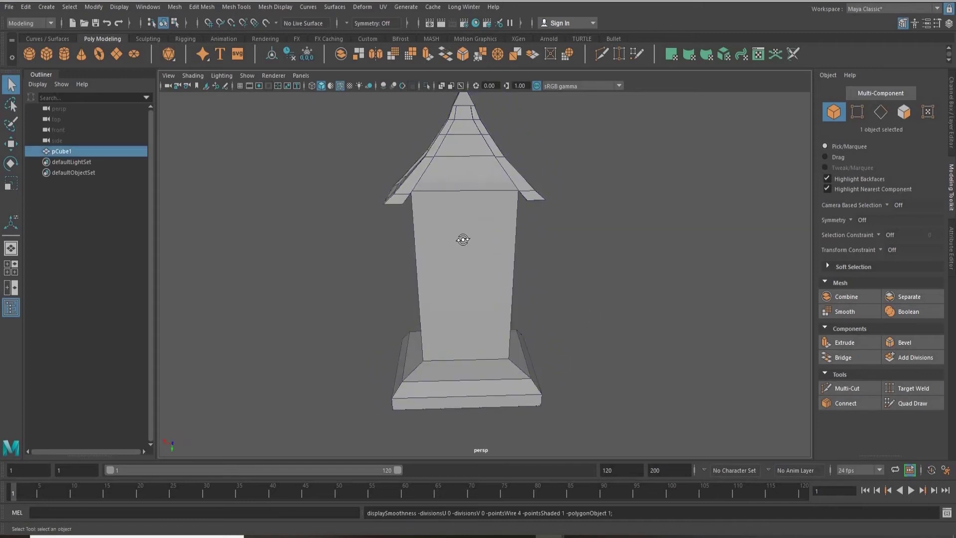
{"action": "mouse_move", "coordinate": [465, 239]}
{"action": "left_mouse_down", "text": "alt"}
{"action": "mouse_move", "coordinate": [494, 235]}
{"action": "mouse_move", "coordinate": [459, 226]}
{"action": "left_mouse_up", "text": "alt"}
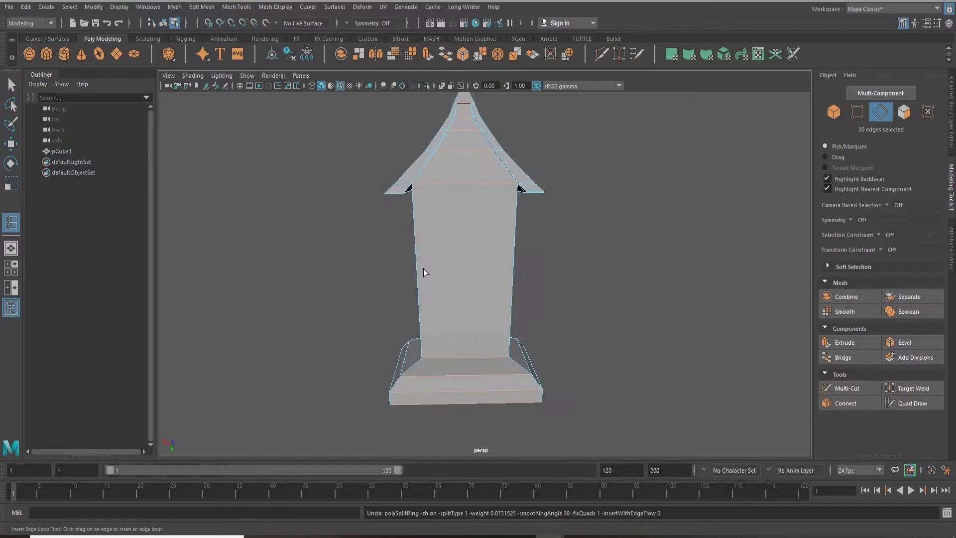
{"action": "left_click", "coordinate": [855, 386]}
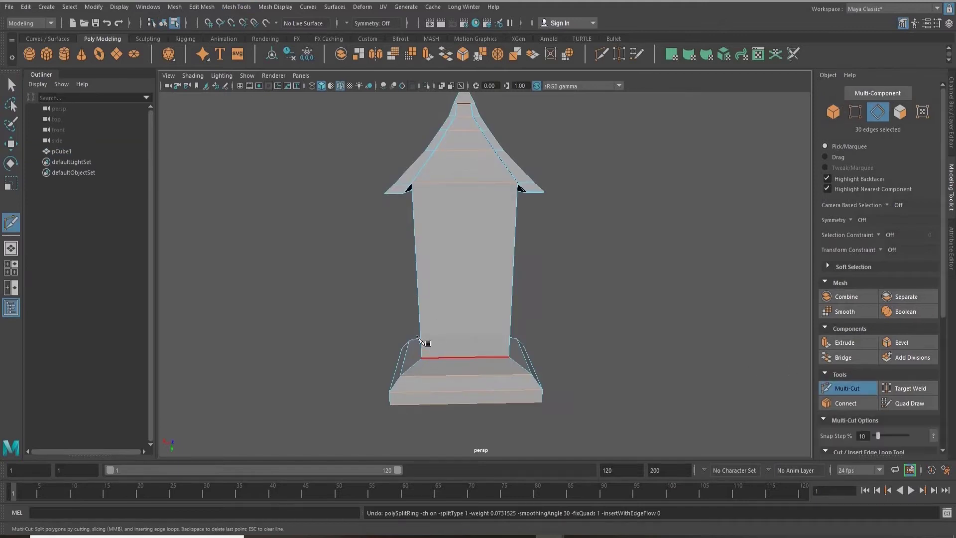
{"action": "scroll", "coordinate": [417, 336], "scroll_direction": "up", "scroll_amount": 3}
{"action": "left_click_drag", "start_coordinate": [416, 335], "coordinate": [400, 397], "text": "alt"}
{"action": "left_click", "coordinate": [399, 396]}
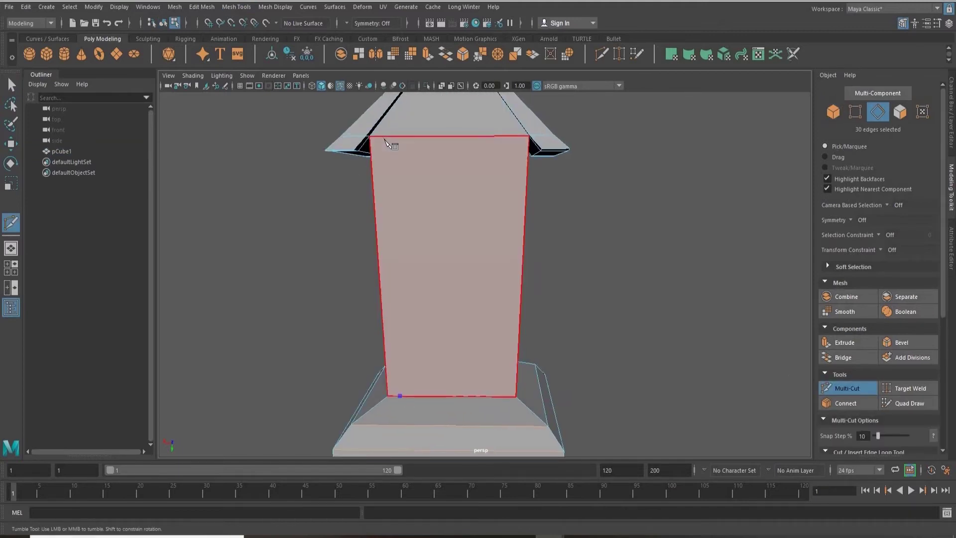
{"action": "left_click_drag", "start_coordinate": [504, 337], "coordinate": [537, 331], "text": "alt"}
{"action": "key", "text": "Return"}
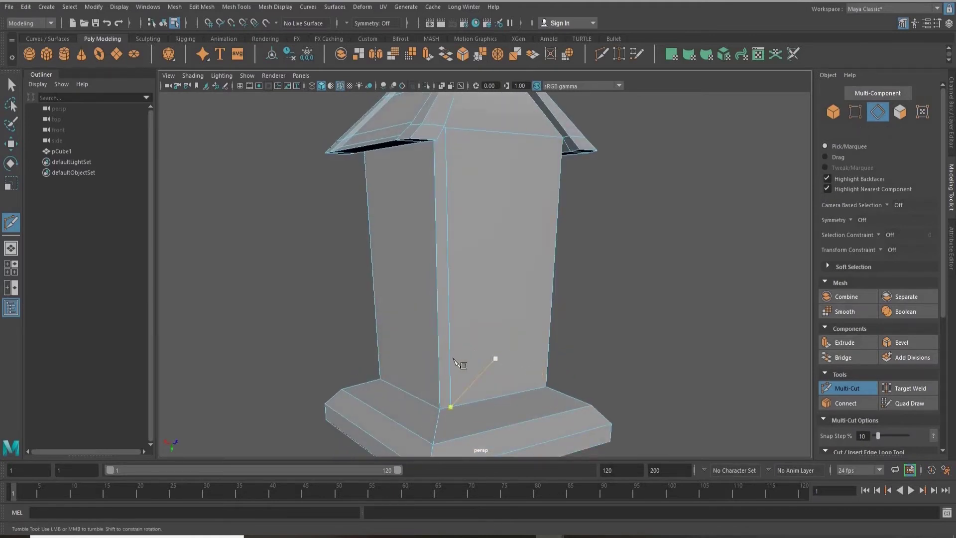
{"action": "left_click_drag", "start_coordinate": [454, 359], "coordinate": [510, 399], "text": "alt"}
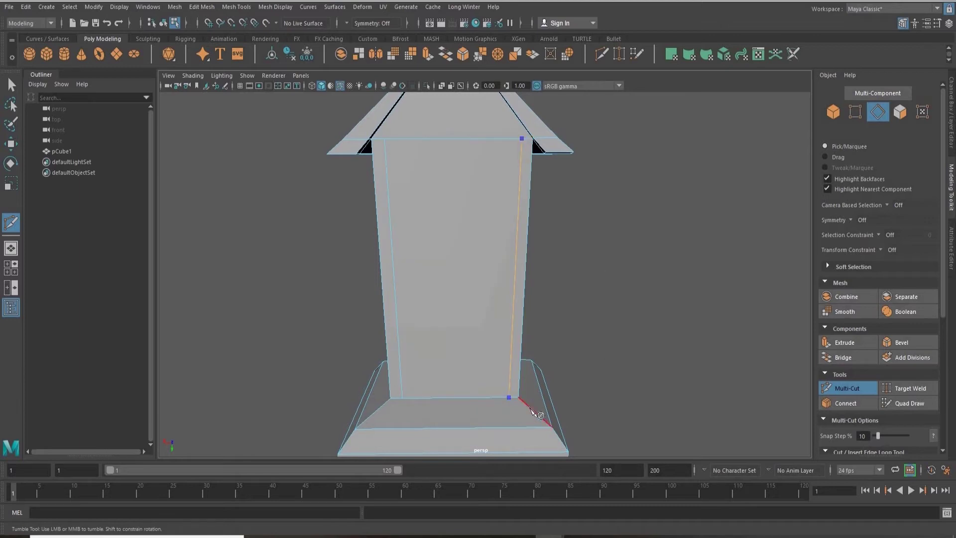
Step: Cut a vertical edge near the left corner of the adjacent wall under the eave, from plinth to roof
{"action": "left_click_drag", "start_coordinate": [513, 365], "coordinate": [433, 387], "text": "alt"}
{"action": "left_click", "coordinate": [452, 298]}
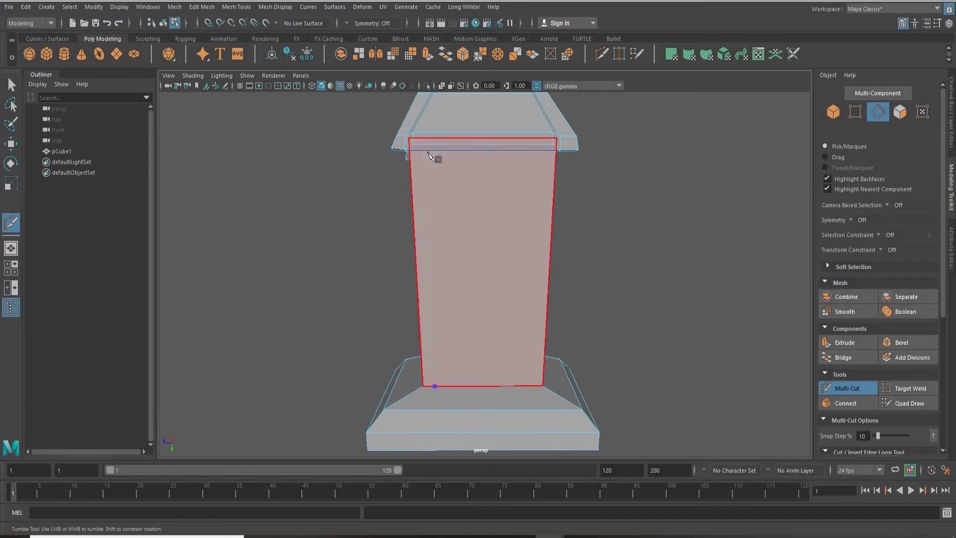
{"action": "left_click_drag", "start_coordinate": [552, 316], "coordinate": [437, 154], "text": "alt"}
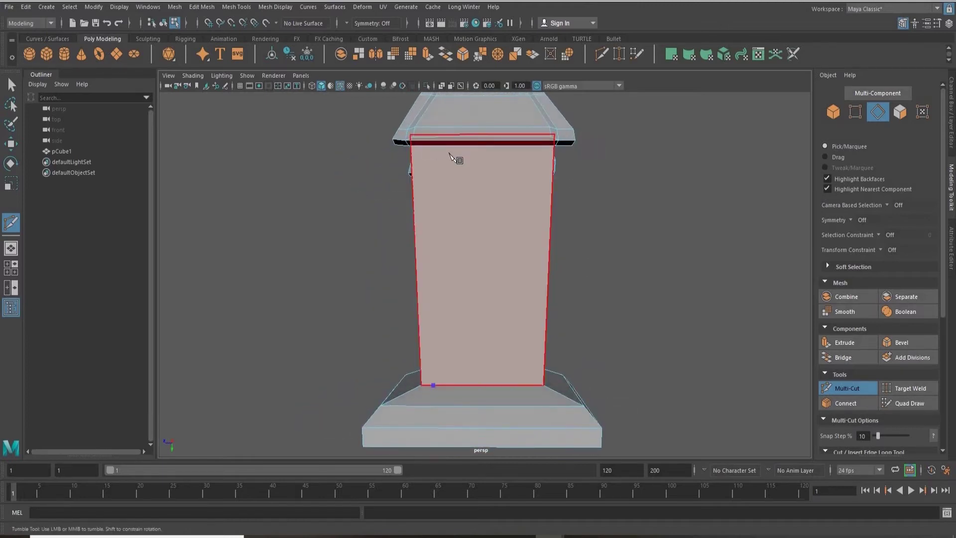
{"action": "right_click_drag", "start_coordinate": [455, 158], "coordinate": [523, 284], "text": "alt"}
{"action": "left_click_drag", "start_coordinate": [523, 283], "coordinate": [466, 146], "text": "alt"}
{"action": "right_click_drag", "start_coordinate": [538, 361], "coordinate": [534, 387], "text": "alt"}
{"action": "left_click_drag", "start_coordinate": [535, 386], "coordinate": [610, 327], "text": "alt"}
{"action": "right_click", "coordinate": [628, 309]}
{"action": "right_click_drag", "start_coordinate": [627, 308], "coordinate": [597, 249], "text": "alt"}
{"action": "middle_click_drag", "start_coordinate": [597, 250], "coordinate": [556, 189], "text": "alt"}
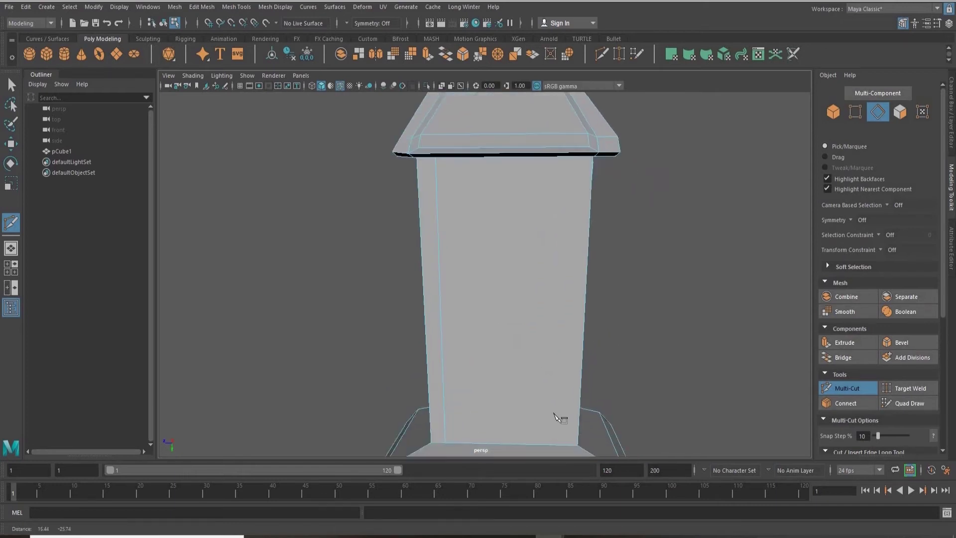
Step: Cut a matching vertical edge near the right corner of the same eave-side wall
{"action": "left_click_drag", "start_coordinate": [595, 153], "coordinate": [591, 129], "text": "alt"}
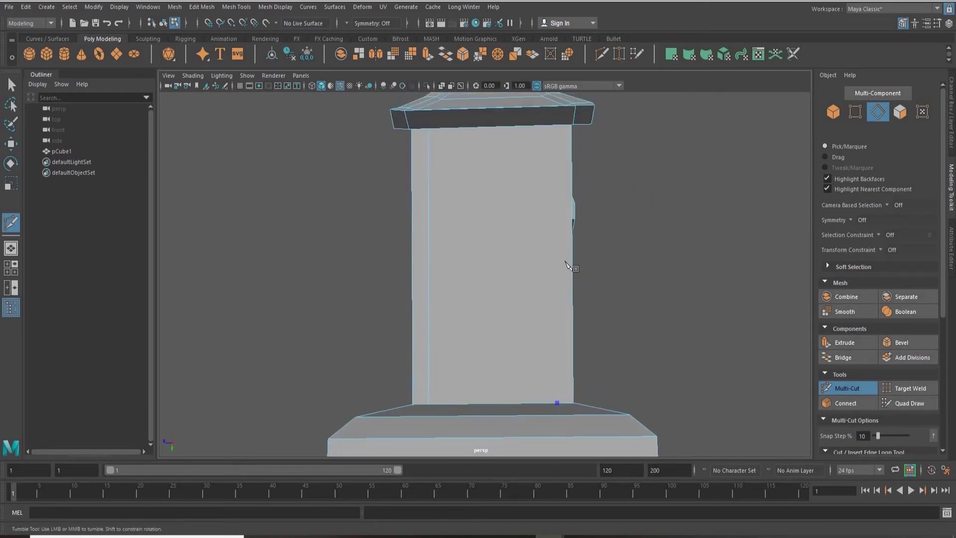
{"action": "middle_click_drag", "start_coordinate": [591, 128], "coordinate": [573, 237], "text": "alt"}
{"action": "right_click_drag", "start_coordinate": [573, 236], "coordinate": [590, 241], "text": "alt"}
{"action": "left_click_drag", "start_coordinate": [590, 241], "coordinate": [569, 258], "text": "alt"}
{"action": "left_click_drag", "start_coordinate": [580, 369], "coordinate": [571, 441], "text": "alt"}
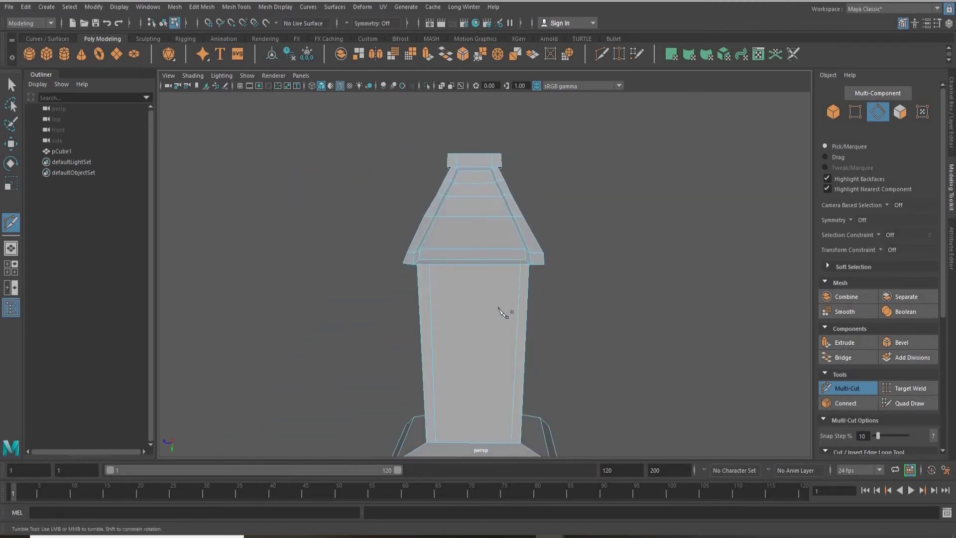
Step: Cut two vertical edges down the opposite gable-end wall, one close to each corner
{"action": "left_click_drag", "start_coordinate": [501, 311], "coordinate": [514, 397], "text": "alt"}
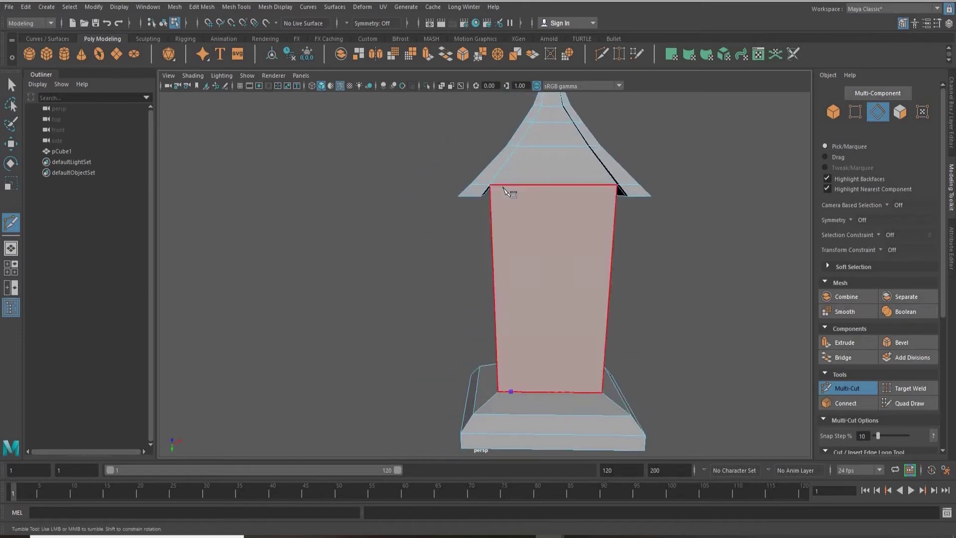
{"action": "left_click", "coordinate": [574, 255]}
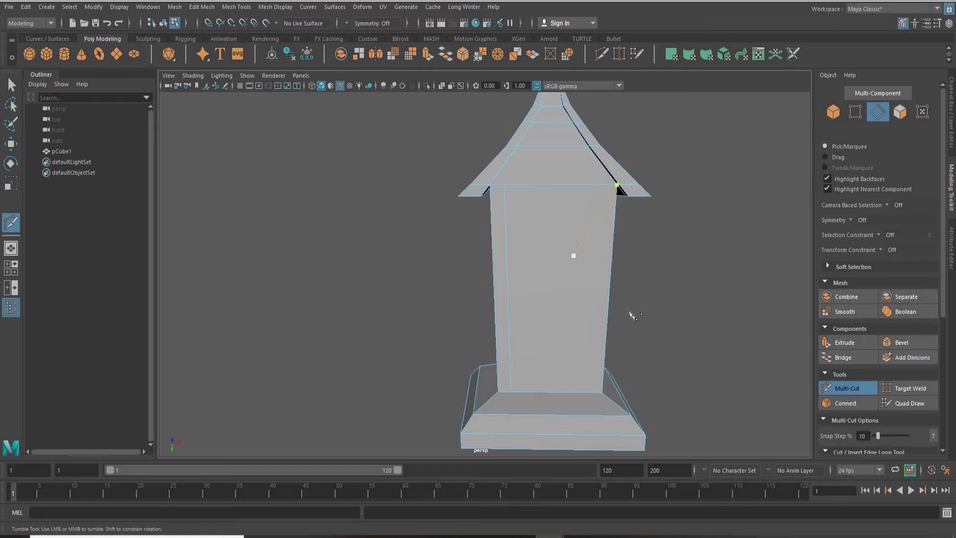
{"action": "middle_click_drag", "start_coordinate": [552, 382], "coordinate": [546, 390], "text": "alt"}
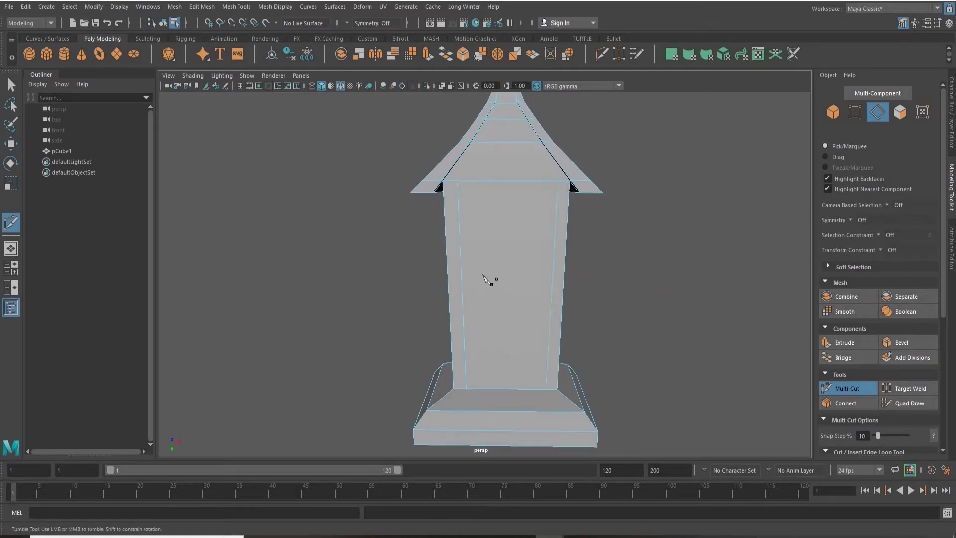
Step: Cut a vertical edge near the left corner of the remaining uncut eave-side wall, from plinth to roof
{"action": "left_click_drag", "start_coordinate": [483, 275], "coordinate": [458, 296], "text": "alt"}
{"action": "right_click_drag", "start_coordinate": [459, 297], "coordinate": [482, 266], "text": "alt"}
{"action": "middle_click_drag", "start_coordinate": [483, 266], "coordinate": [477, 241], "text": "alt"}
{"action": "left_click_drag", "start_coordinate": [487, 316], "coordinate": [487, 343], "text": "alt"}
{"action": "middle_click_drag", "start_coordinate": [487, 344], "coordinate": [486, 372], "text": "alt"}
{"action": "left_click_drag", "start_coordinate": [486, 373], "coordinate": [504, 276], "text": "alt"}
{"action": "middle_click_drag", "start_coordinate": [504, 277], "coordinate": [518, 213], "text": "alt"}
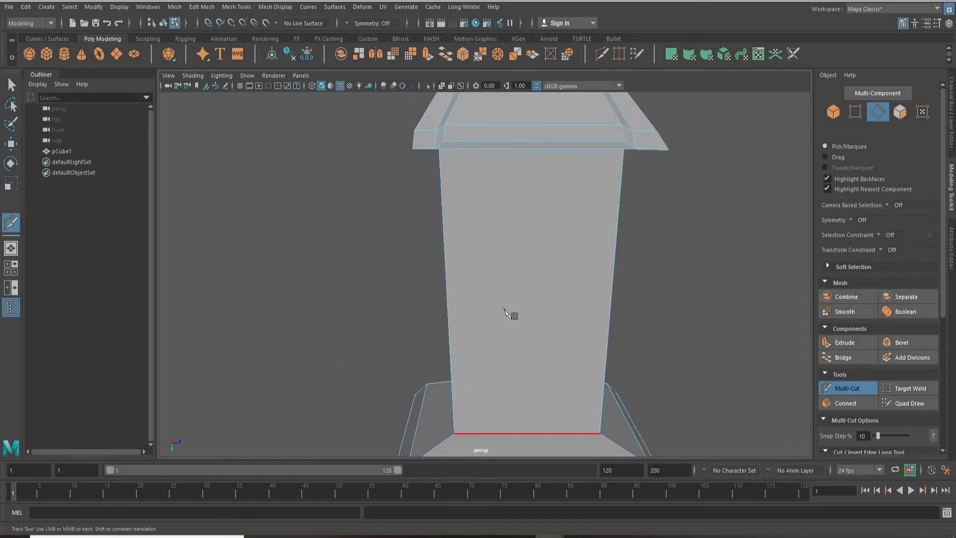
{"action": "left_click", "coordinate": [469, 433]}
{"action": "left_click_drag", "start_coordinate": [471, 179], "coordinate": [470, 132], "text": "alt"}
{"action": "left_click_drag", "start_coordinate": [467, 194], "coordinate": [463, 156], "text": "alt"}
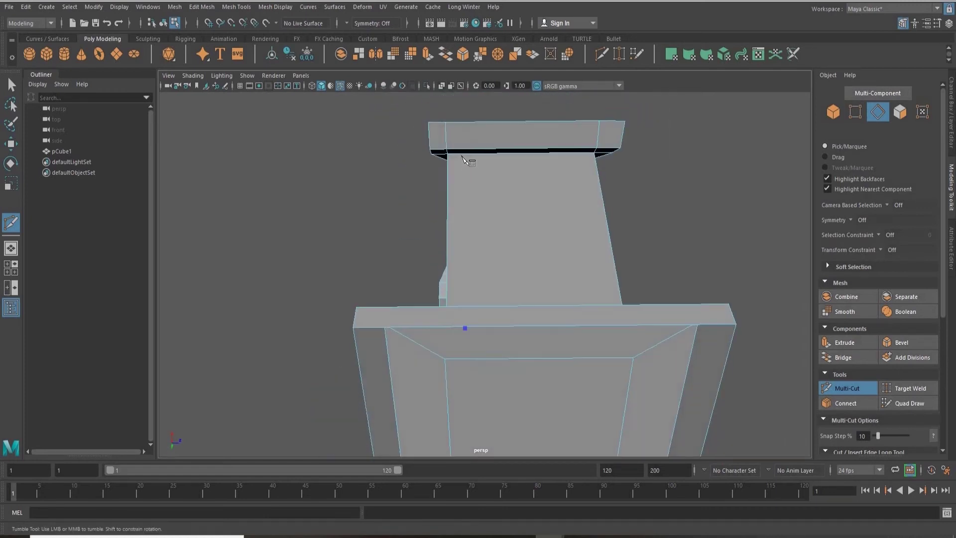
Step: Cut a vertical edge near the right corner of the last eave-side wall and leave the Multi-Cut tool
{"action": "left_click_drag", "start_coordinate": [526, 274], "coordinate": [633, 393], "text": "alt"}
{"action": "left_click_drag", "start_coordinate": [617, 238], "coordinate": [578, 175], "text": "alt"}
{"action": "left_click_drag", "start_coordinate": [628, 302], "coordinate": [639, 338], "text": "alt"}
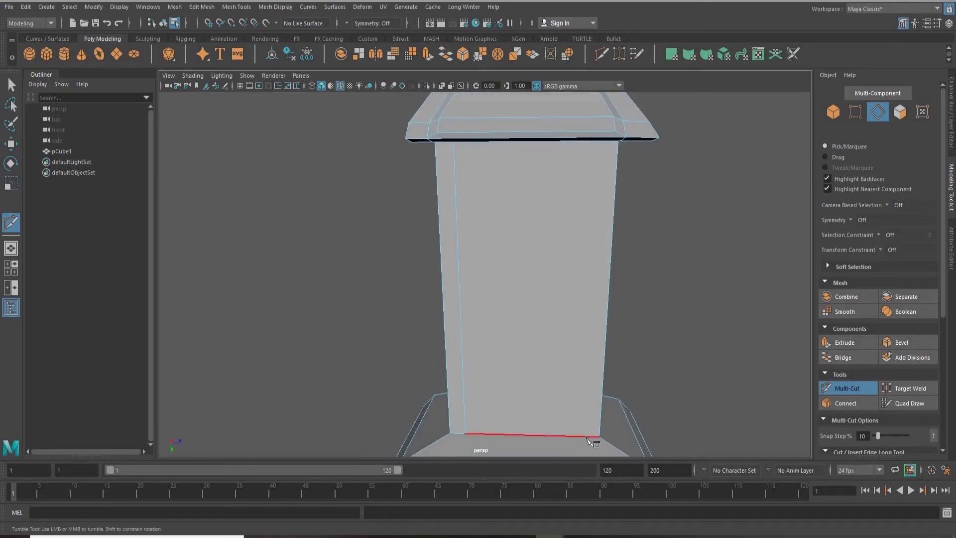
{"action": "left_click_drag", "start_coordinate": [641, 281], "coordinate": [586, 185], "text": "alt"}
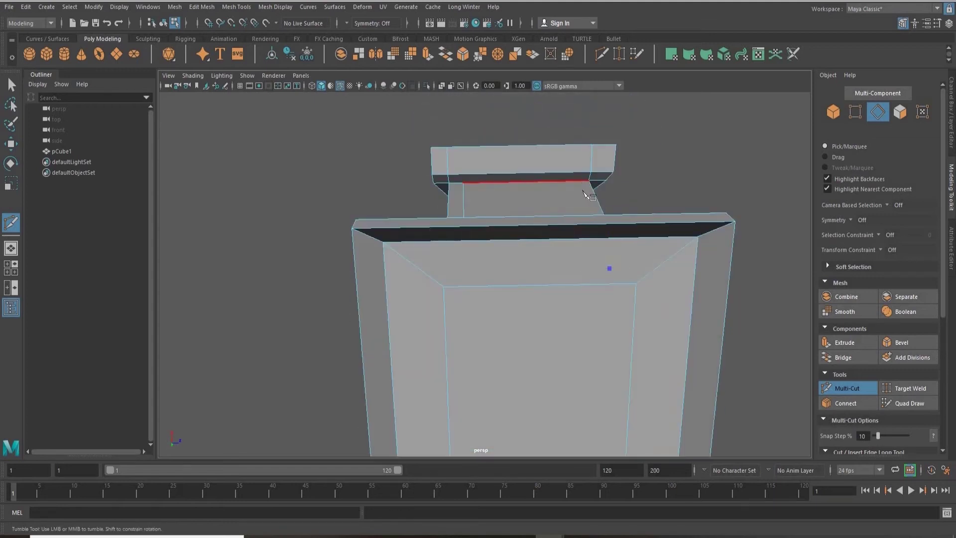
{"action": "left_click_drag", "start_coordinate": [647, 350], "coordinate": [640, 311], "text": "alt"}
{"action": "left_click_drag", "start_coordinate": [642, 263], "coordinate": [582, 188], "text": "alt"}
{"action": "left_click_drag", "start_coordinate": [649, 282], "coordinate": [639, 335], "text": "alt"}
{"action": "left_click_drag", "start_coordinate": [646, 252], "coordinate": [579, 171], "text": "alt"}
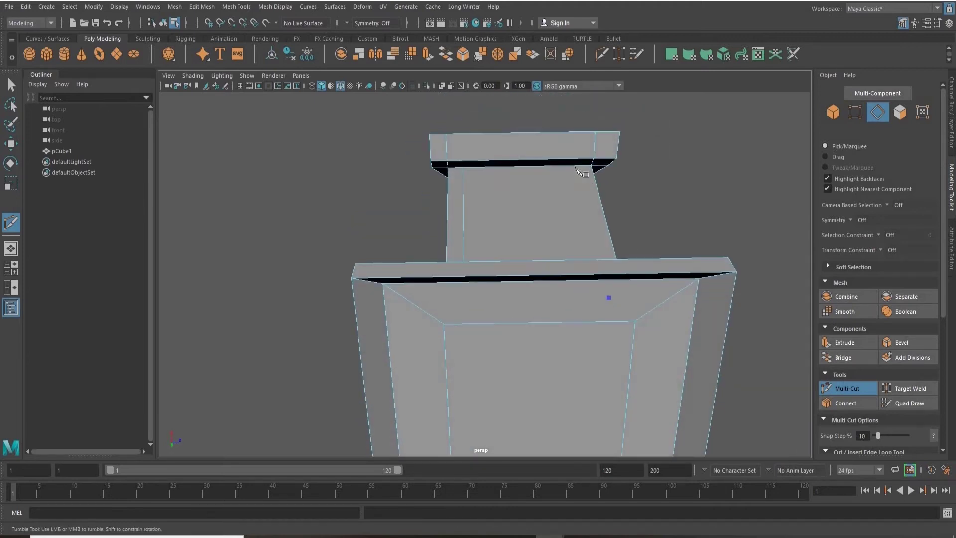
{"action": "left_click_drag", "start_coordinate": [656, 330], "coordinate": [580, 174], "text": "alt"}
{"action": "mouse_move", "coordinate": [626, 340]}
{"action": "left_mouse_down", "text": "alt"}
{"action": "mouse_move", "coordinate": [629, 352]}
{"action": "mouse_move", "coordinate": [640, 348]}
{"action": "left_mouse_up", "text": "alt"}
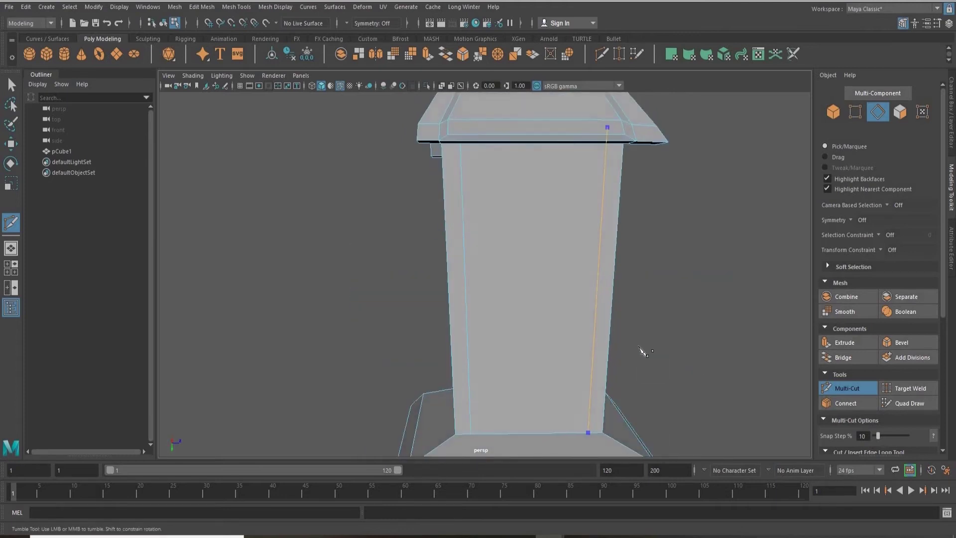
{"action": "left_click_drag", "start_coordinate": [565, 391], "coordinate": [549, 340], "text": "alt"}
{"action": "key", "text": "q"}
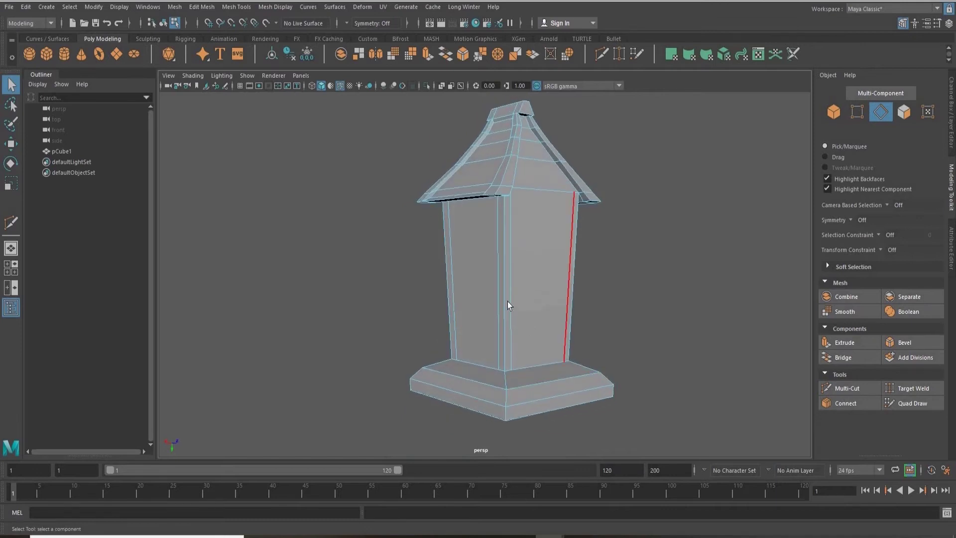
Step: Select the eight narrow vertical strip faces at the four corners of the house body
{"action": "right_click_drag", "start_coordinate": [509, 301], "coordinate": [459, 271]}
{"action": "left_click", "coordinate": [500, 285]}
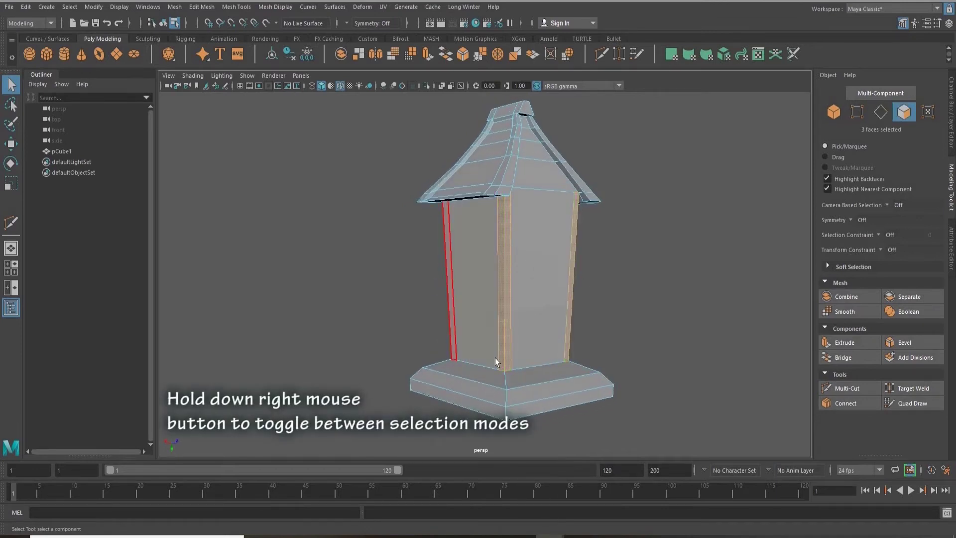
{"action": "left_click_drag", "start_coordinate": [660, 371], "coordinate": [519, 299], "text": "alt"}
{"action": "left_click", "coordinate": [515, 298], "text": "shift"}
{"action": "left_click", "coordinate": [435, 294], "text": "shift"}
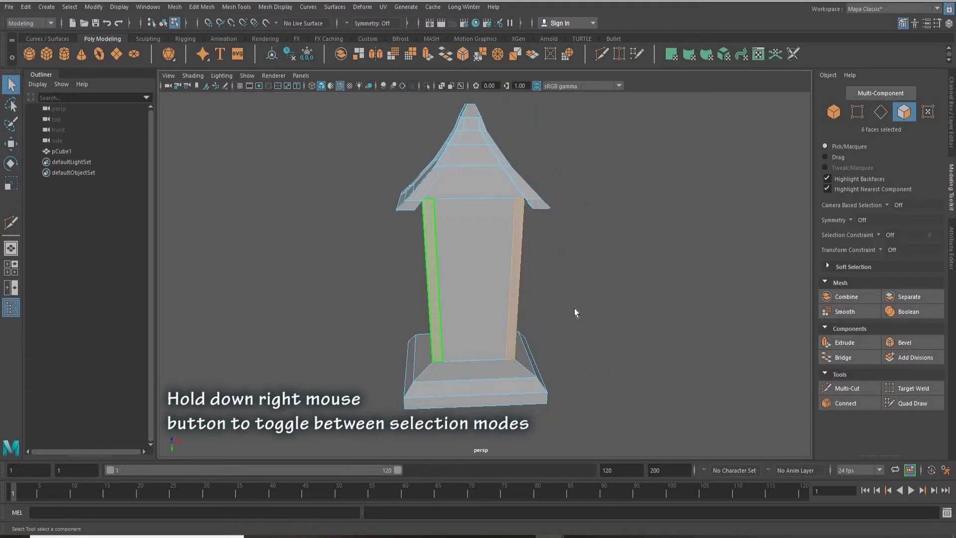
{"action": "left_click_drag", "start_coordinate": [575, 312], "coordinate": [602, 313], "text": "alt"}
{"action": "left_click", "coordinate": [507, 298], "text": "shift"}
{"action": "left_click", "coordinate": [426, 299], "text": "shift"}
Step: Extrude the eight corner strips and scale them outward to form raised corner posts
{"action": "key", "text": "ctrl+e"}
{"action": "key", "text": "r"}
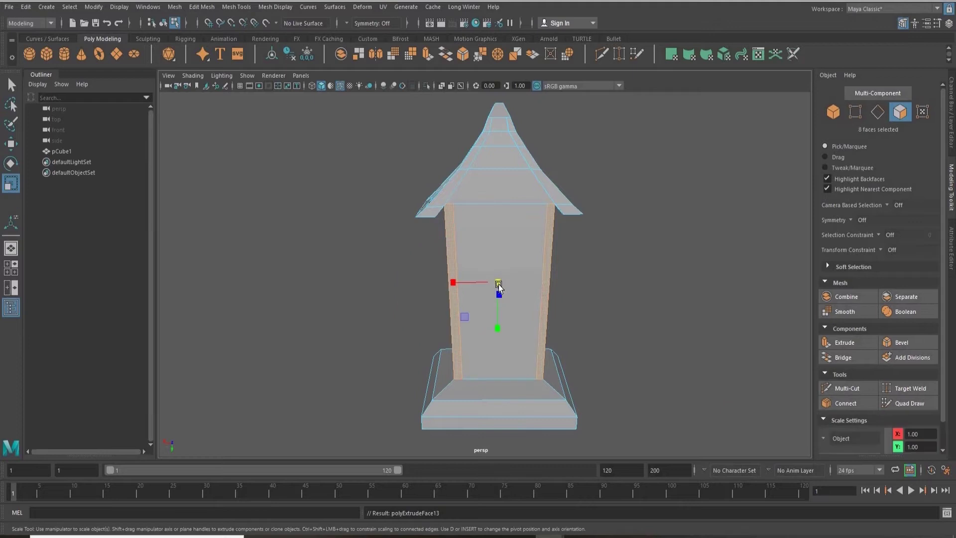
{"action": "left_click_drag", "start_coordinate": [501, 285], "coordinate": [510, 321]}
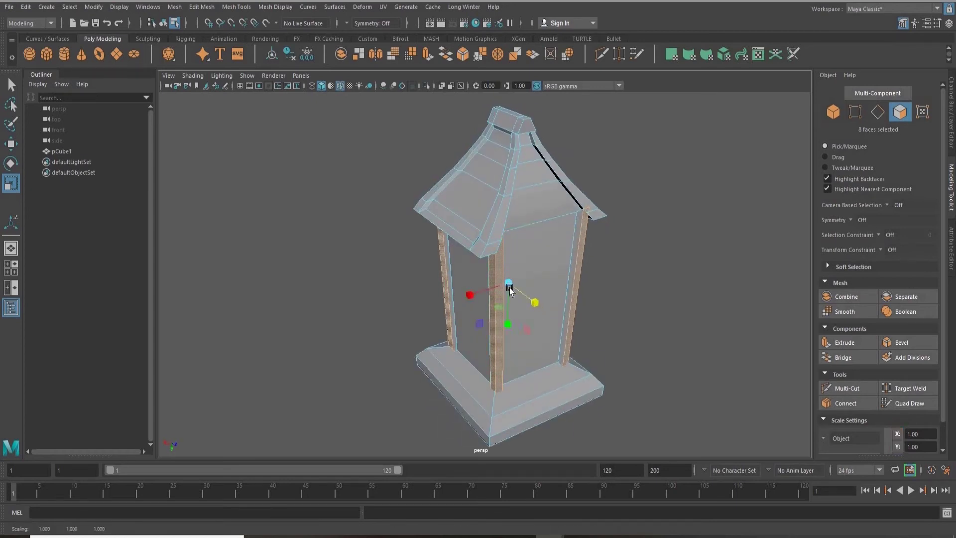
{"action": "left_click", "coordinate": [508, 323]}
{"action": "left_click_drag", "start_coordinate": [512, 301], "coordinate": [561, 283], "text": "alt"}
{"action": "scroll", "coordinate": [416, 234], "scroll_direction": "up", "scroll_amount": 3}
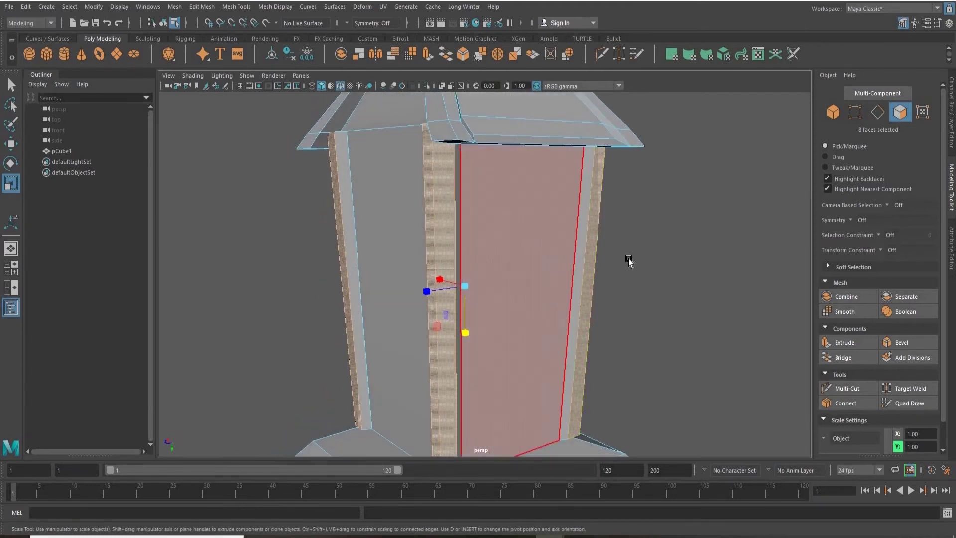
Step: Clear the face selection, return to object mode, and save the scene
{"action": "left_click", "coordinate": [684, 302]}
{"action": "left_click_drag", "start_coordinate": [517, 313], "coordinate": [554, 306], "text": "alt"}
{"action": "scroll", "coordinate": [536, 315], "scroll_direction": "down", "scroll_amount": 4}
{"action": "key", "text": "q"}
{"action": "key", "text": "ctrl+s"}
{"action": "key", "text": "Return"}
{"action": "key", "text": "r"}
Step: Create a new polygon cube, move it out beside the house, and raise it to about mid-wall height
{"action": "left_click_drag", "start_coordinate": [554, 208], "coordinate": [588, 224], "text": "alt"}
{"action": "scroll", "coordinate": [583, 341], "scroll_direction": "up", "scroll_amount": 4}
{"action": "left_click_drag", "start_coordinate": [583, 341], "coordinate": [518, 270], "text": "alt"}
{"action": "scroll", "coordinate": [512, 273], "scroll_direction": "down", "scroll_amount": 3}
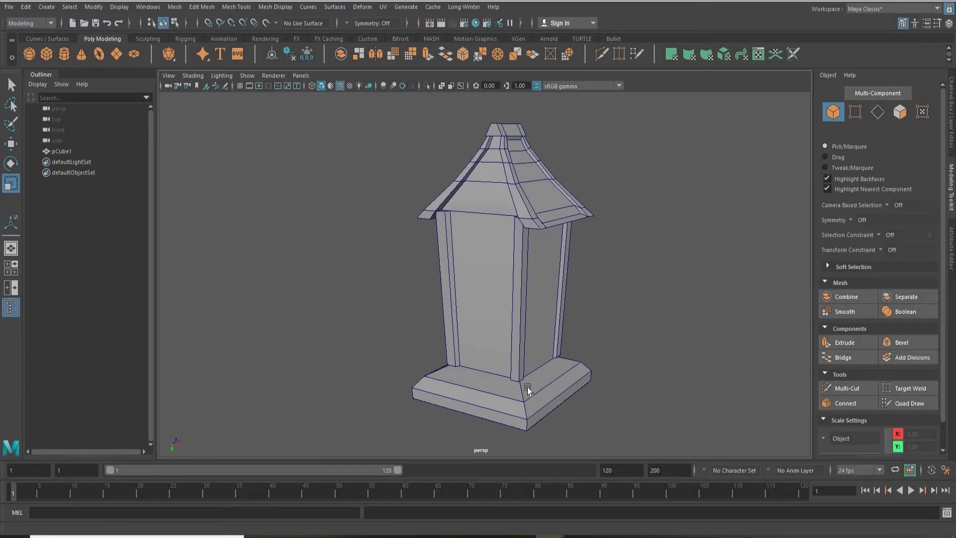
{"action": "right_click_drag", "start_coordinate": [527, 386], "coordinate": [520, 367], "text": "shift"}
{"action": "key", "text": "w"}
{"action": "middle_click_drag", "start_coordinate": [454, 372], "coordinate": [404, 426]}
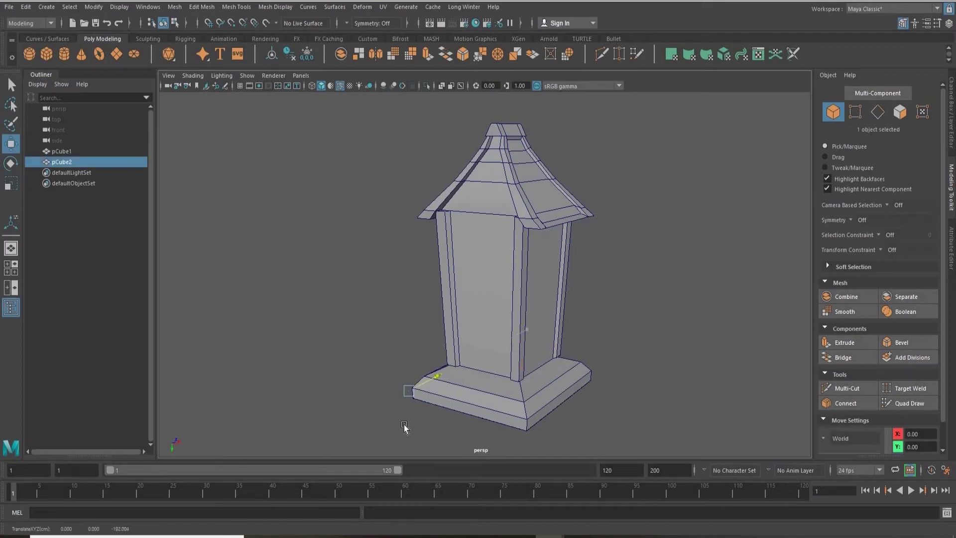
{"action": "left_click_drag", "start_coordinate": [374, 355], "coordinate": [375, 353]}
Step: Scale the new cube uniformly to about 62.5, and reduce its Y scale to about 38.6
{"action": "key", "text": "r"}
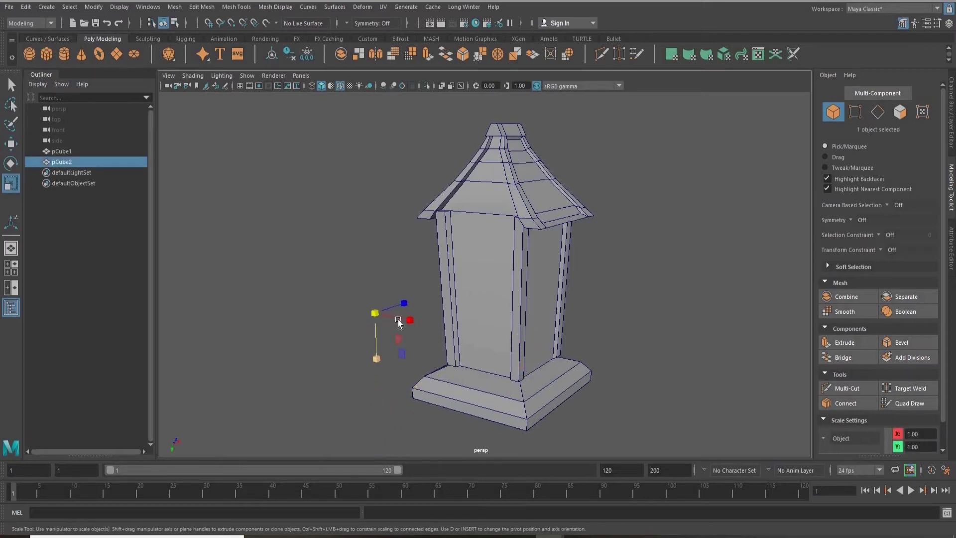
{"action": "left_click_drag", "start_coordinate": [375, 314], "coordinate": [468, 349]}
{"action": "middle_click_drag", "start_coordinate": [373, 330], "coordinate": [404, 305]}
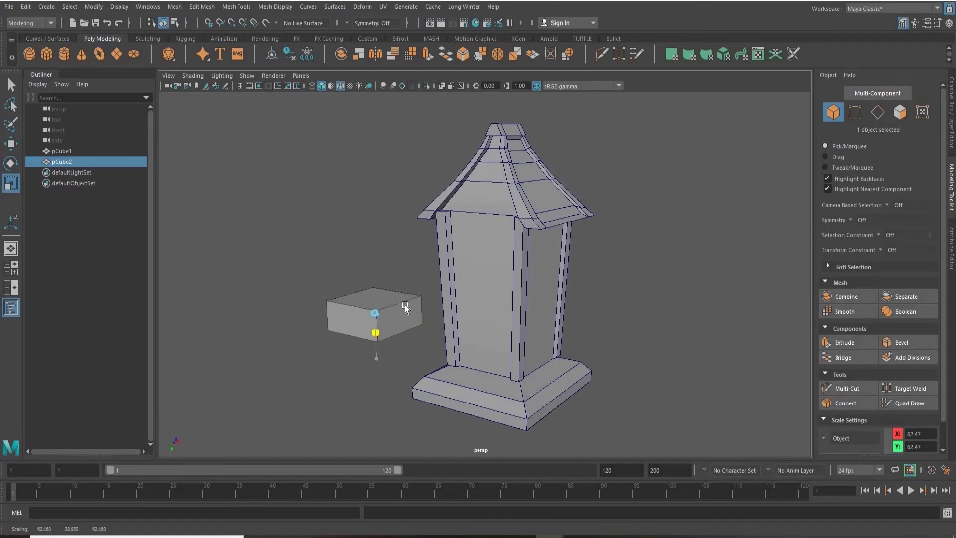
Step: Scale the new cube into a long thin beam, with X about 123.7 and Y about 15.5
{"action": "left_click_drag", "start_coordinate": [389, 320], "coordinate": [381, 326]}
{"action": "left_click_drag", "start_coordinate": [462, 368], "coordinate": [344, 355], "text": "alt"}
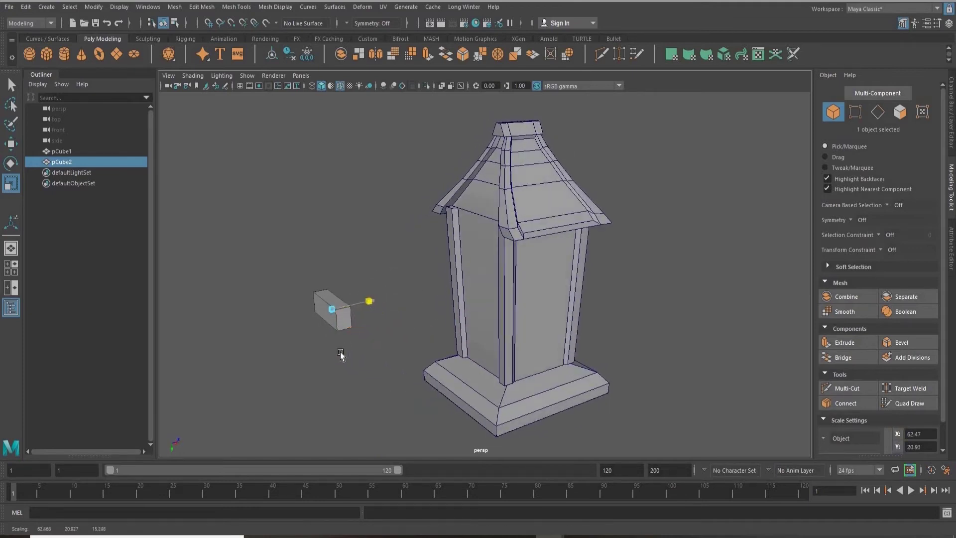
{"action": "left_click_drag", "start_coordinate": [440, 332], "coordinate": [485, 323], "text": "alt"}
{"action": "left_click", "coordinate": [476, 322]}
{"action": "middle_click_drag", "start_coordinate": [564, 377], "coordinate": [632, 379]}
{"action": "left_click_drag", "start_coordinate": [579, 377], "coordinate": [608, 366], "text": "alt"}
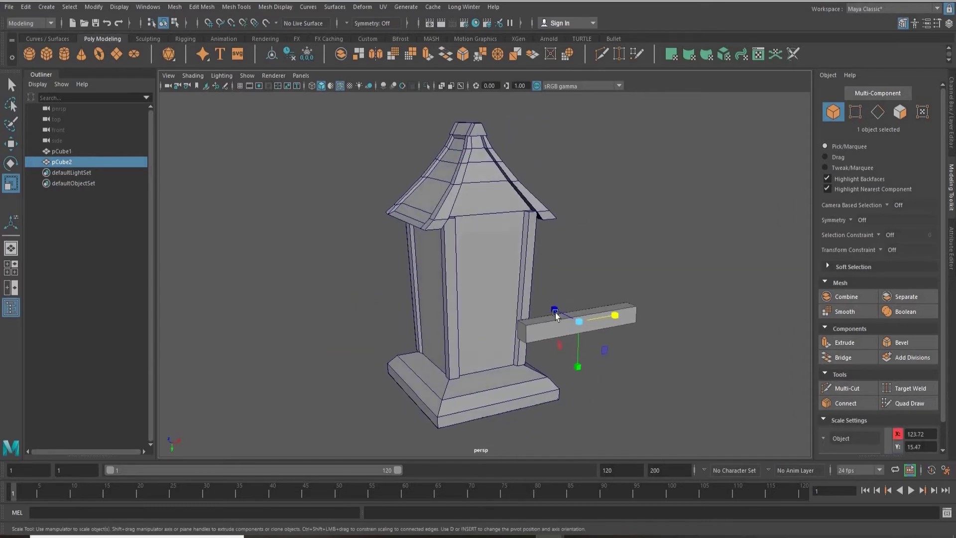
Step: Move the beam against the house wall and raise it just beneath the roof's eave, to Y about -151
{"action": "key", "text": "w"}
{"action": "middle_click_drag", "start_coordinate": [468, 256], "coordinate": [463, 269]}
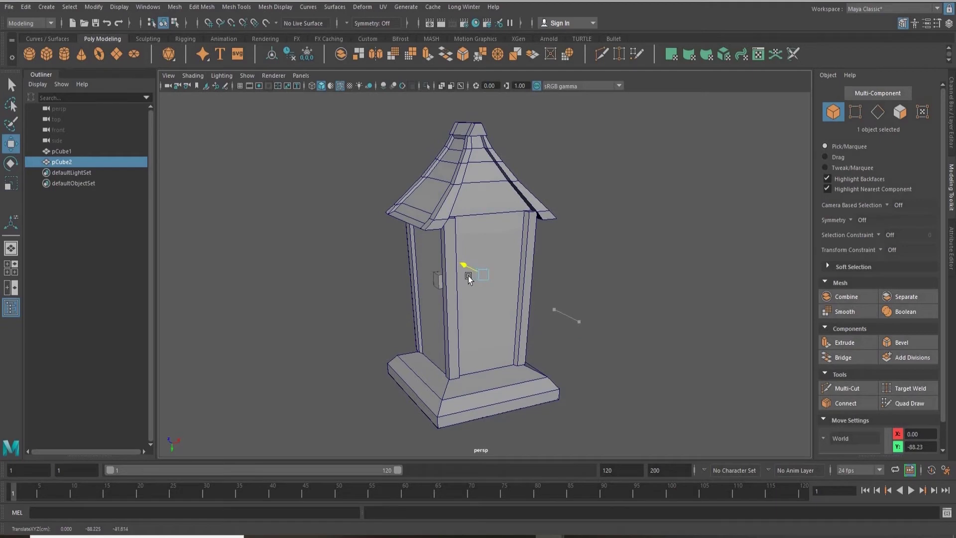
{"action": "left_click_drag", "start_coordinate": [474, 308], "coordinate": [530, 279], "text": "alt"}
{"action": "key", "text": "r"}
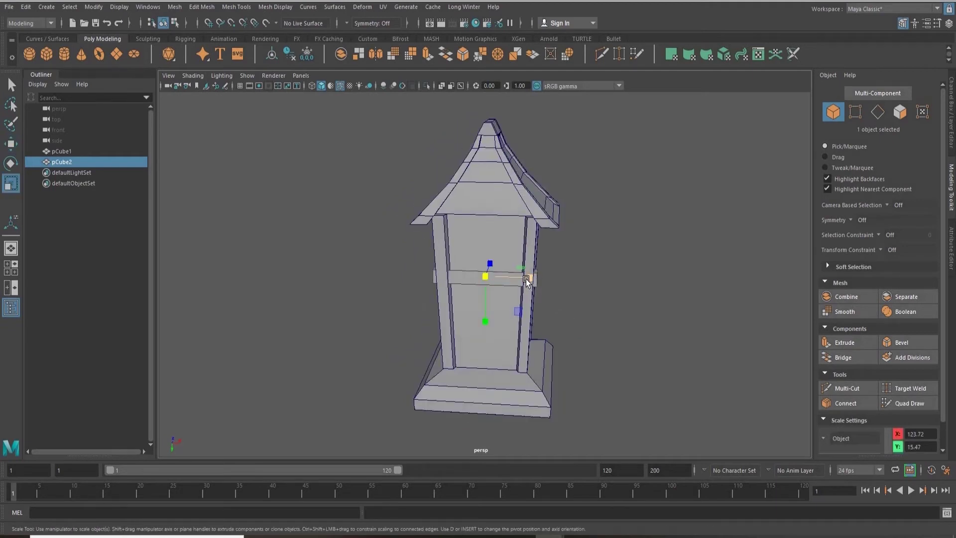
{"action": "key", "text": "w"}
{"action": "left_click_drag", "start_coordinate": [484, 327], "coordinate": [491, 261]}
{"action": "right_click_drag", "start_coordinate": [526, 230], "coordinate": [478, 385], "text": "alt"}
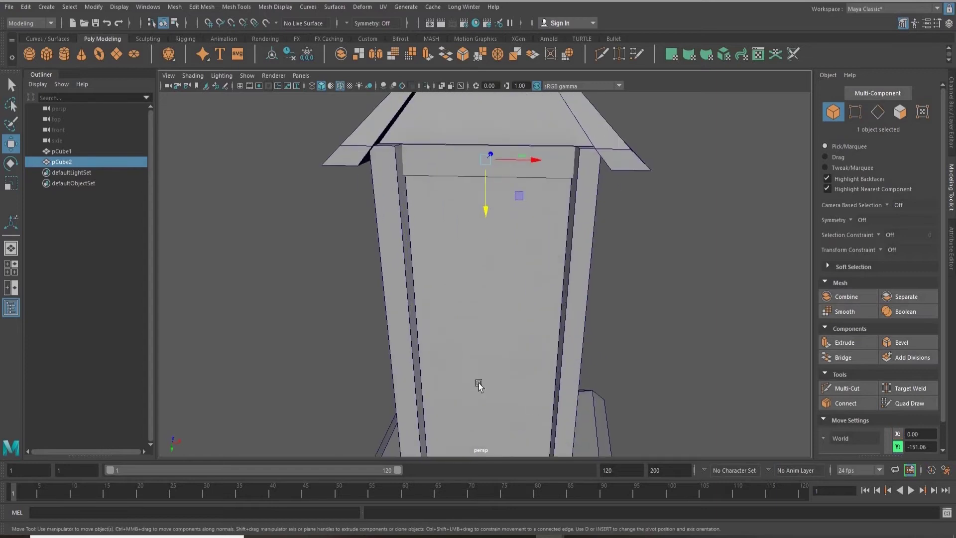
Step: Fit the beam between the corner posts by moving it to Z about -54.7, and deselect it
{"action": "middle_click_drag", "start_coordinate": [417, 234], "coordinate": [417, 385], "text": "alt"}
{"action": "left_click_drag", "start_coordinate": [592, 286], "coordinate": [420, 247], "text": "alt"}
{"action": "key", "text": "e"}
{"action": "left_click_drag", "start_coordinate": [422, 291], "coordinate": [423, 246], "text": "alt"}
{"action": "right_click_drag", "start_coordinate": [423, 246], "coordinate": [545, 212], "text": "alt"}
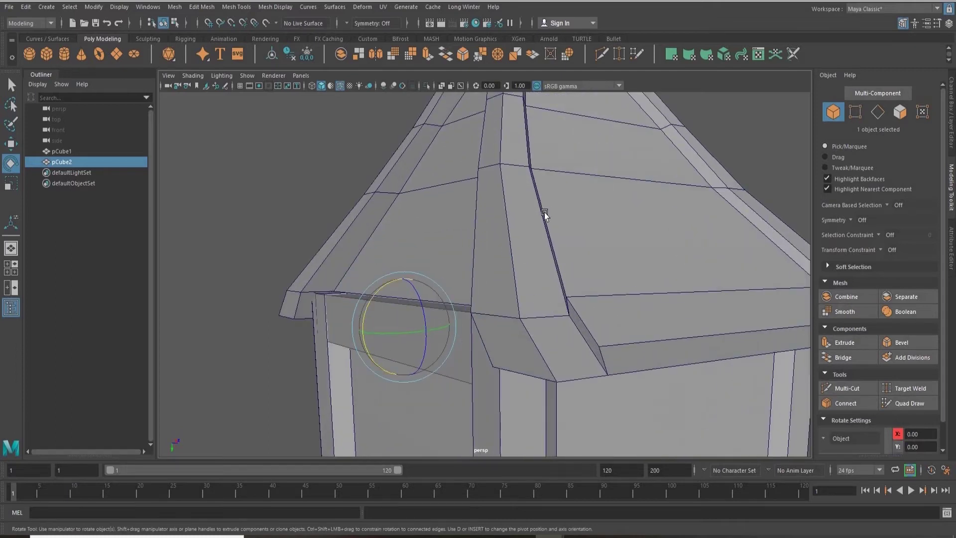
{"action": "middle_click_drag", "start_coordinate": [427, 316], "coordinate": [549, 222], "text": "alt"}
{"action": "left_click_drag", "start_coordinate": [552, 182], "coordinate": [647, 225], "text": "alt"}
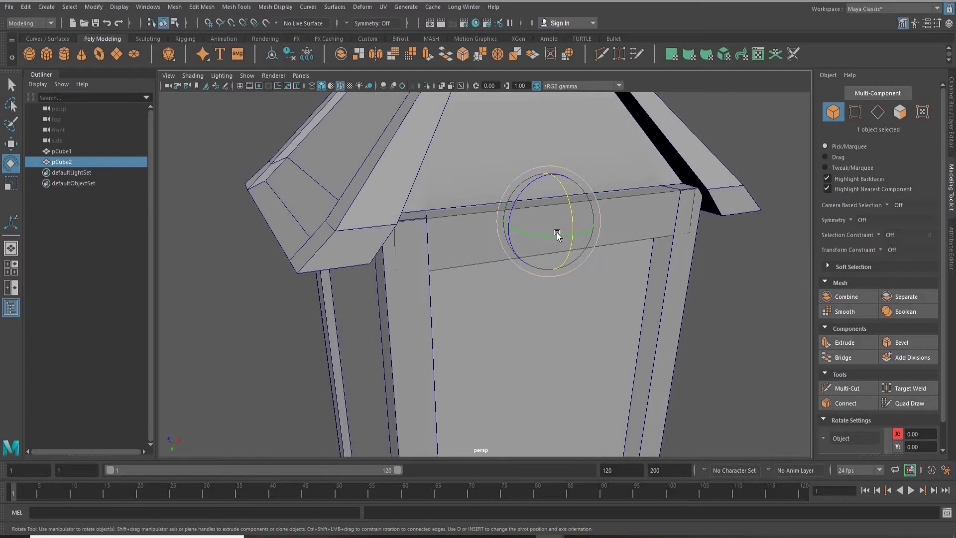
{"action": "key", "text": "w"}
{"action": "left_click_drag", "start_coordinate": [532, 215], "coordinate": [530, 213]}
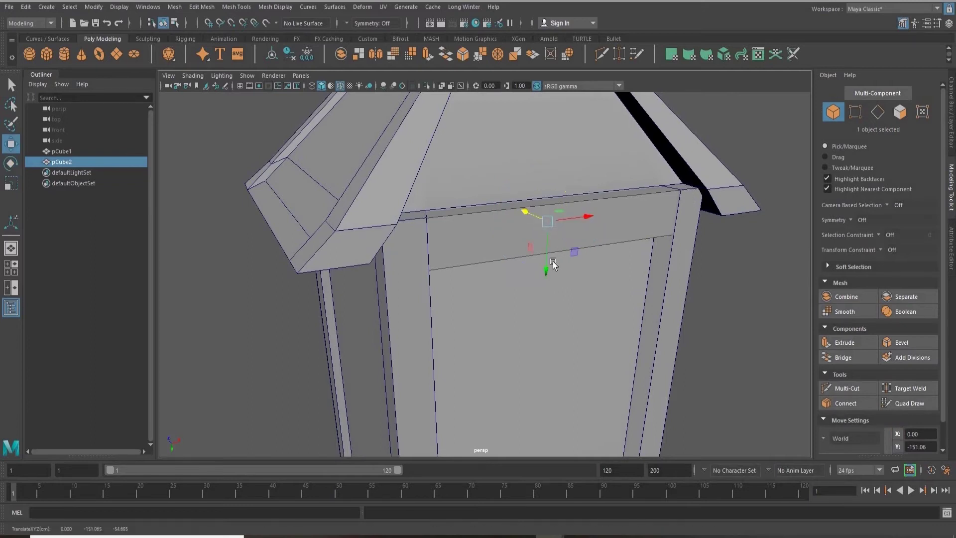
{"action": "left_click_drag", "start_coordinate": [553, 261], "coordinate": [567, 324], "text": "alt"}
{"action": "left_click", "coordinate": [566, 325]}
Step: Select the beam under the eave and duplicate it
{"action": "scroll", "coordinate": [566, 318], "scroll_direction": "down", "scroll_amount": 5}
{"action": "middle_click_drag", "start_coordinate": [566, 317], "coordinate": [587, 282], "text": "alt"}
{"action": "left_click_drag", "start_coordinate": [503, 338], "coordinate": [611, 305], "text": "alt"}
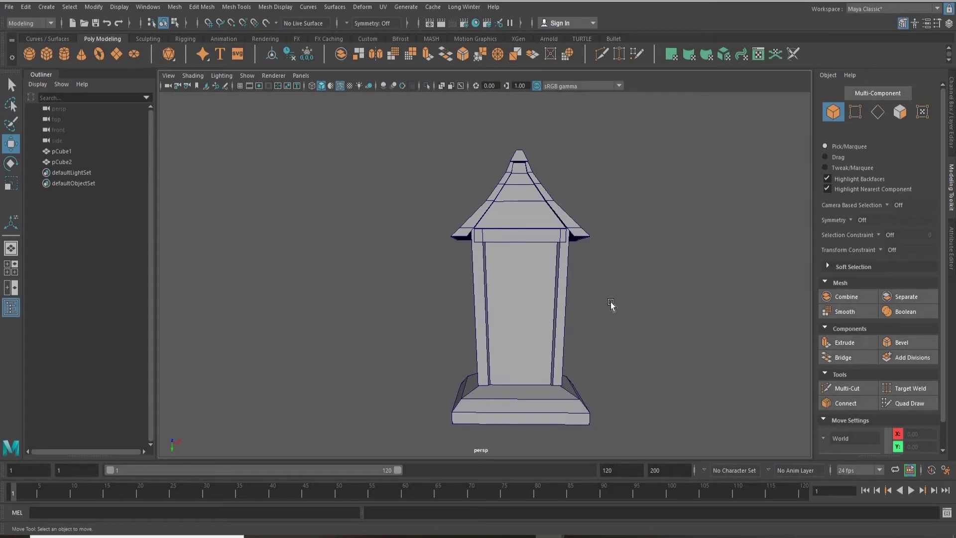
{"action": "left_click_drag", "start_coordinate": [514, 294], "coordinate": [527, 244], "text": "alt"}
{"action": "left_click", "coordinate": [527, 270]}
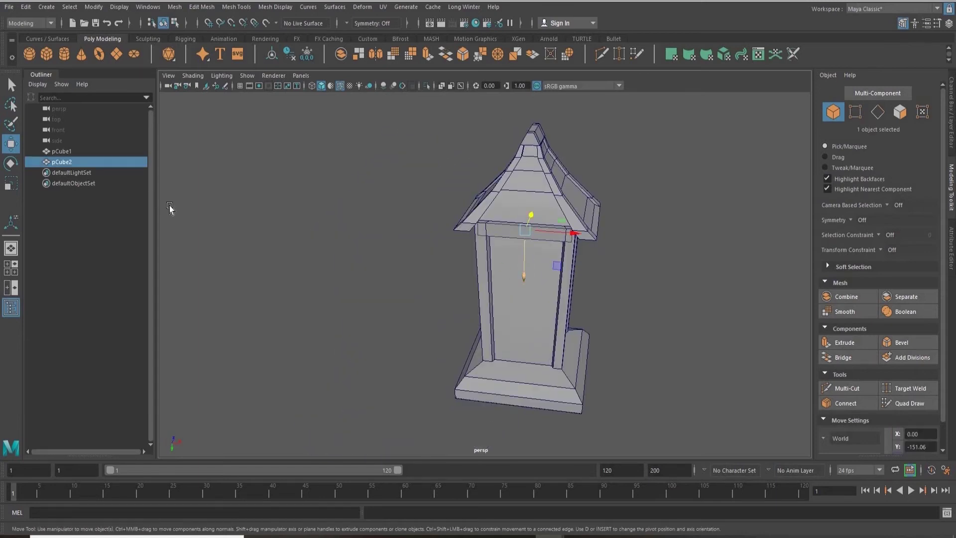
{"action": "key", "text": "ctrl+d"}
{"action": "left_click_drag", "start_coordinate": [408, 269], "coordinate": [313, 255], "text": "alt"}
{"action": "scroll", "coordinate": [566, 302], "scroll_direction": "up", "scroll_amount": 2}
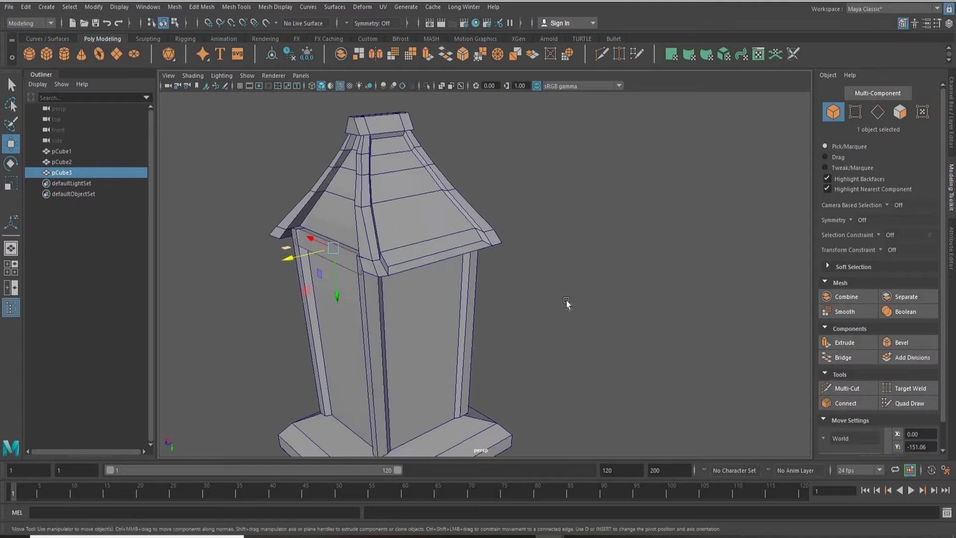
Step: Fit the duplicated beam beneath the eave on the opposite wall, at Z about 54.6, and deselect it
{"action": "middle_click_drag", "start_coordinate": [351, 228], "coordinate": [582, 289], "text": "alt"}
{"action": "scroll", "coordinate": [582, 288], "scroll_direction": "up", "scroll_amount": 3}
{"action": "middle_click_drag", "start_coordinate": [562, 326], "coordinate": [468, 264], "text": "alt"}
{"action": "scroll", "coordinate": [466, 277], "scroll_direction": "up", "scroll_amount": 2}
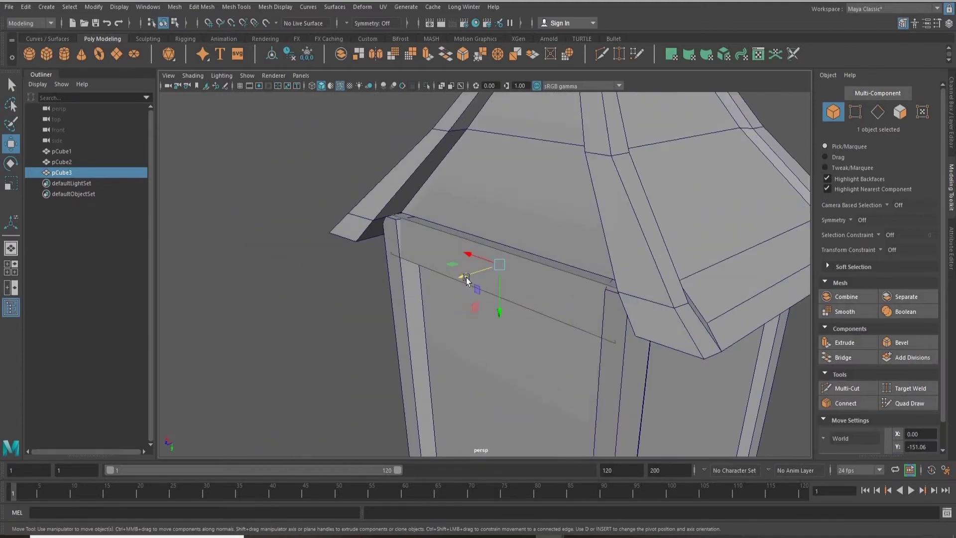
{"action": "mouse_move", "coordinate": [463, 277]}
{"action": "left_mouse_down"}
{"action": "mouse_move", "coordinate": [473, 242]}
{"action": "mouse_move", "coordinate": [473, 273]}
{"action": "left_mouse_up"}
{"action": "key", "text": "e"}
{"action": "key", "text": "w"}
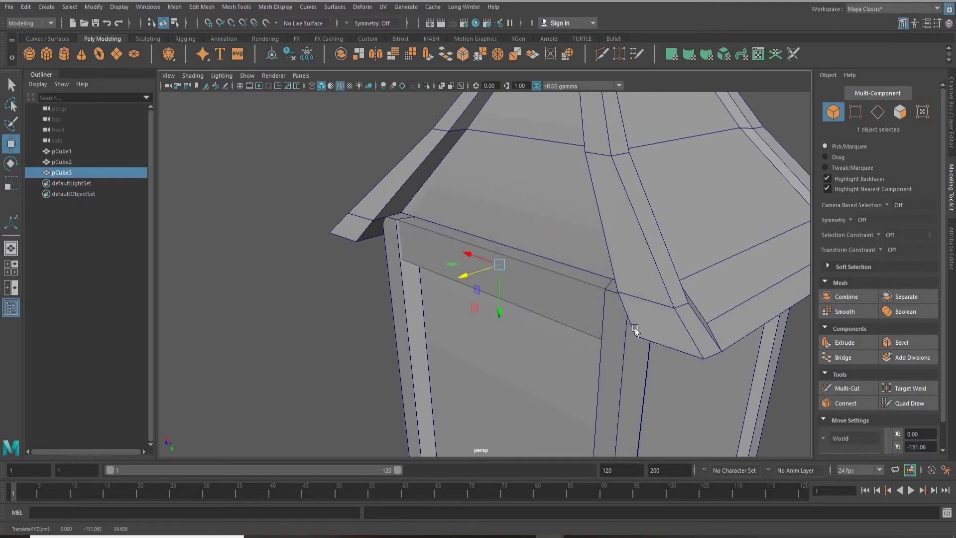
{"action": "left_click_drag", "start_coordinate": [636, 330], "coordinate": [564, 215], "text": "alt"}
{"action": "scroll", "coordinate": [689, 289], "scroll_direction": "down", "scroll_amount": 4}
{"action": "left_click", "coordinate": [689, 292]}
Step: Group pCube1, pCube2 and pCube3, rename the group Master, and expand it to list its members
{"action": "middle_click_drag", "start_coordinate": [527, 255], "coordinate": [525, 249], "text": "alt"}
{"action": "left_click_drag", "start_coordinate": [525, 248], "coordinate": [533, 279], "text": "alt"}
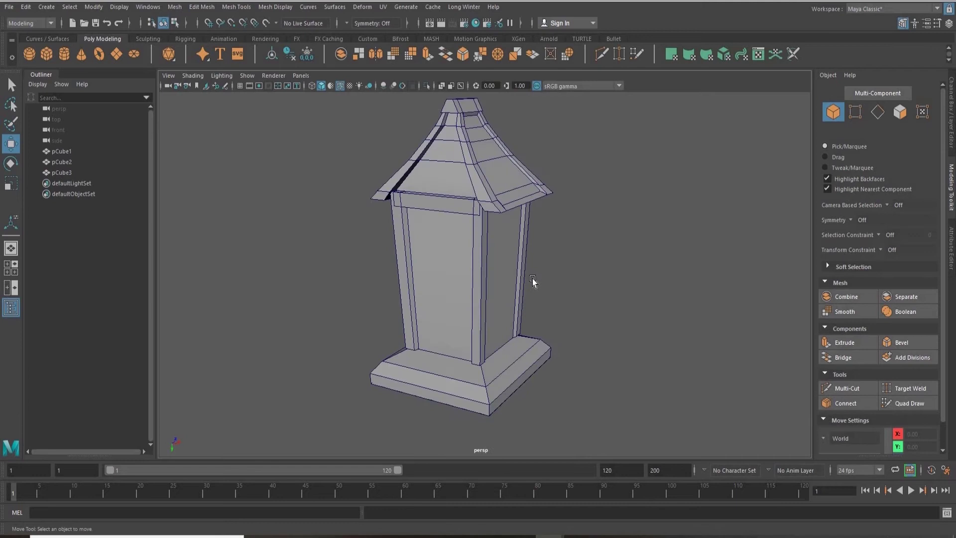
{"action": "middle_click_drag", "start_coordinate": [533, 264], "coordinate": [535, 272], "text": "alt"}
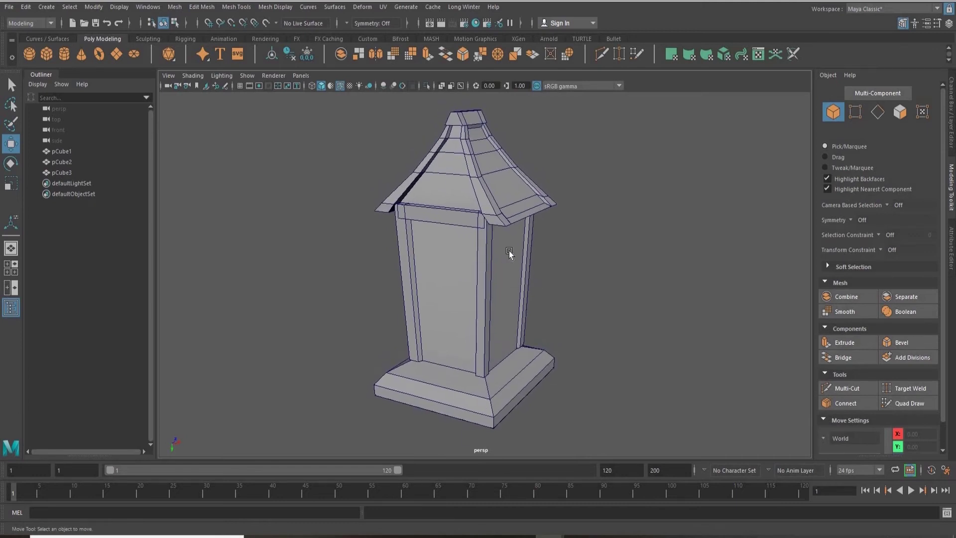
{"action": "left_click_drag", "start_coordinate": [509, 251], "coordinate": [519, 251], "text": "alt"}
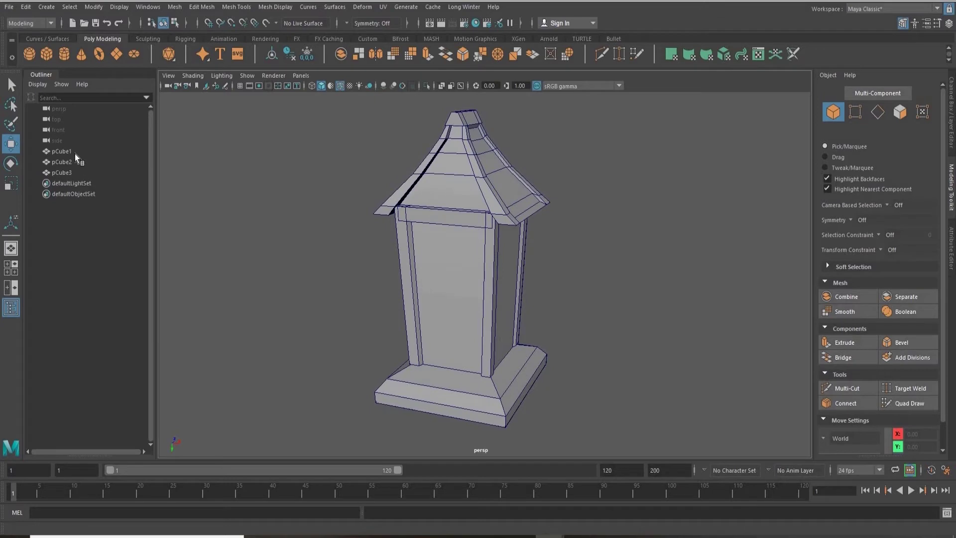
{"action": "left_click_drag", "start_coordinate": [71, 152], "coordinate": [70, 174]}
{"action": "key", "text": "ctrl+g"}
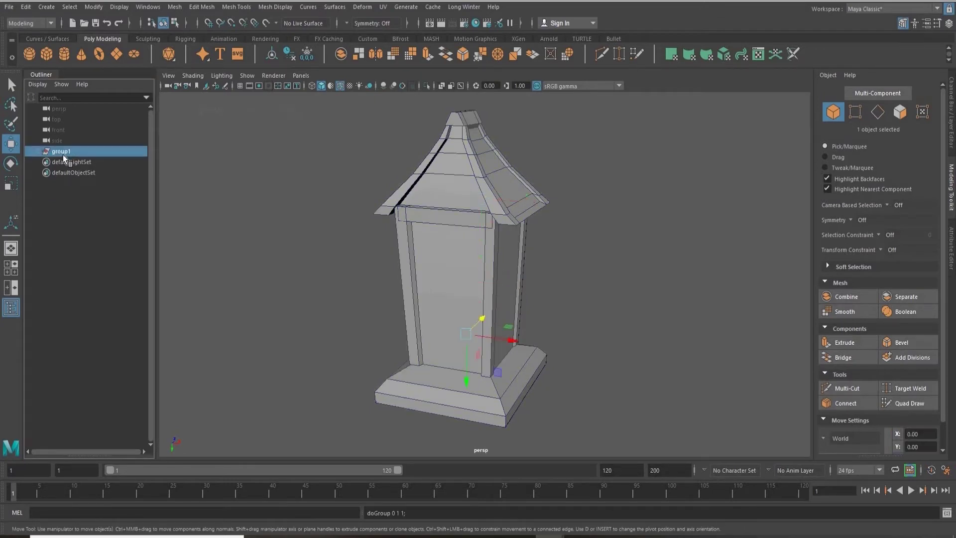
{"action": "double_click", "coordinate": [62, 151]}
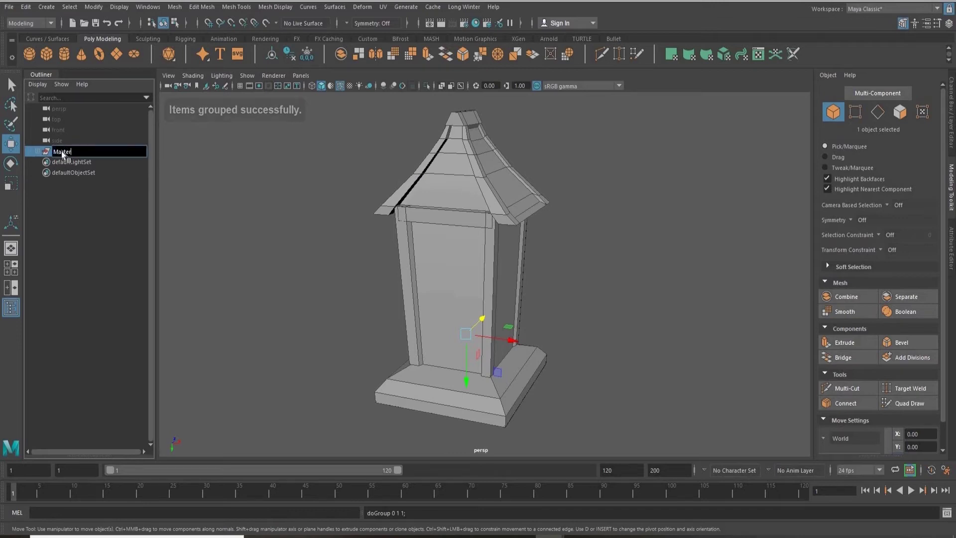
{"action": "key", "text": "Return"}
{"action": "left_click", "coordinate": [36, 151]}
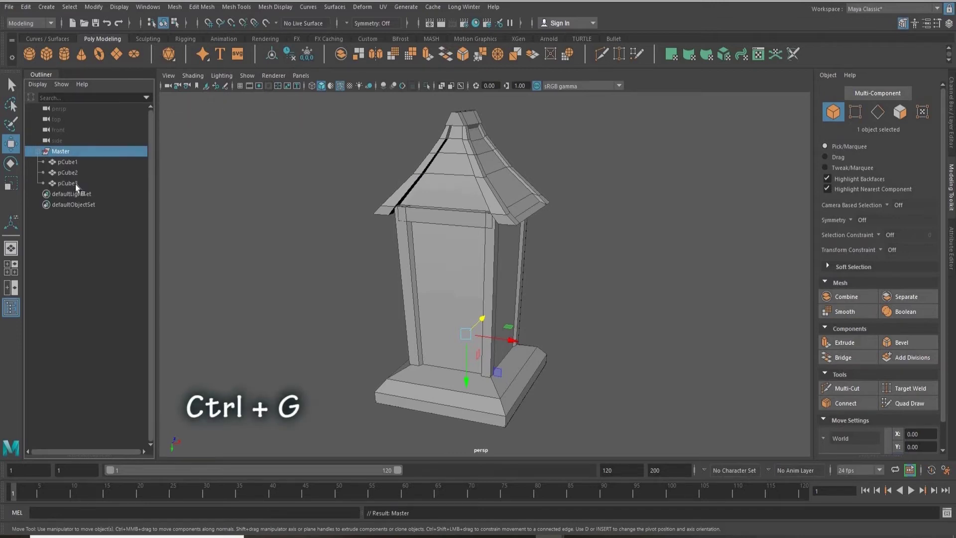
{"action": "left_click", "coordinate": [76, 185]}
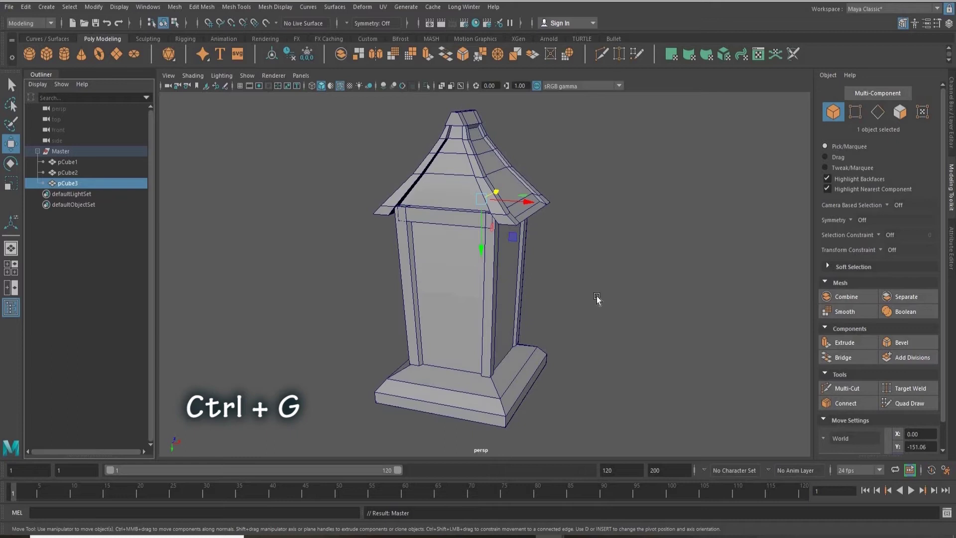
{"action": "left_click_drag", "start_coordinate": [481, 252], "coordinate": [482, 309]}
{"action": "key", "text": "ctrl+z"}
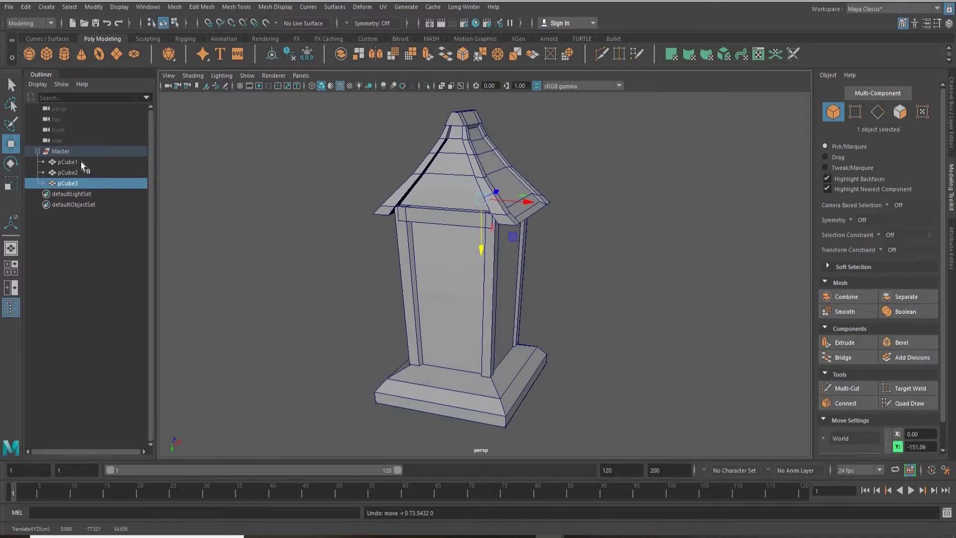
{"action": "left_click", "coordinate": [81, 163]}
{"action": "mouse_move", "coordinate": [474, 396]}
{"action": "middle_mouse_down"}
{"action": "mouse_move", "coordinate": [474, 439]}
{"action": "mouse_move", "coordinate": [474, 383]}
{"action": "middle_mouse_up"}
{"action": "key", "text": "ctrl+z"}
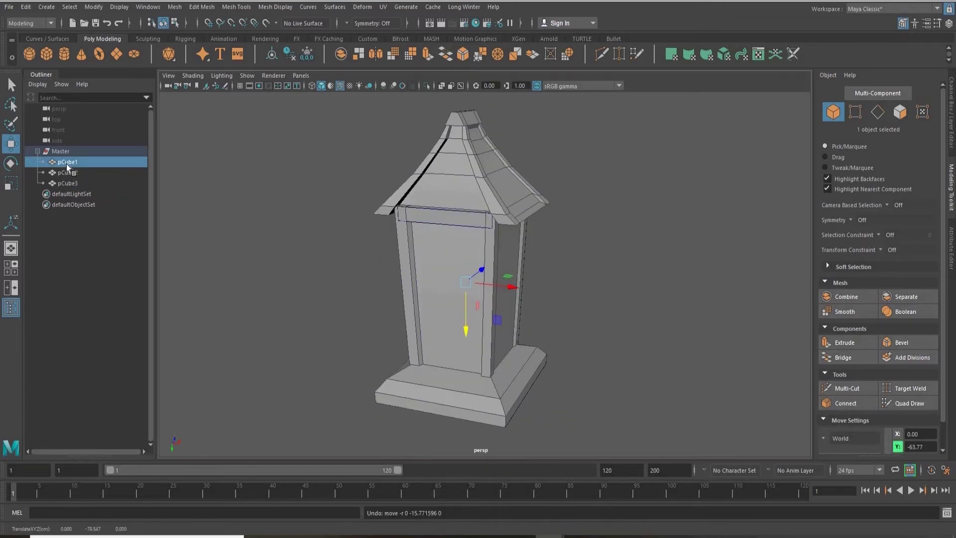
Step: Rename pCube1, the main house body in the Master group, as Base
{"action": "double_click", "coordinate": [66, 163]}
{"action": "type", "text": "Base"}
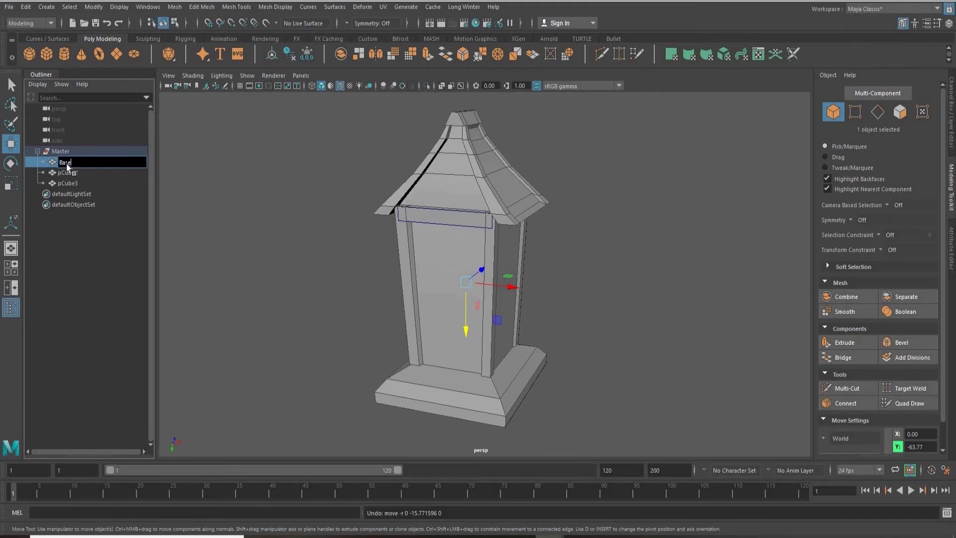
{"action": "key", "text": "Return"}
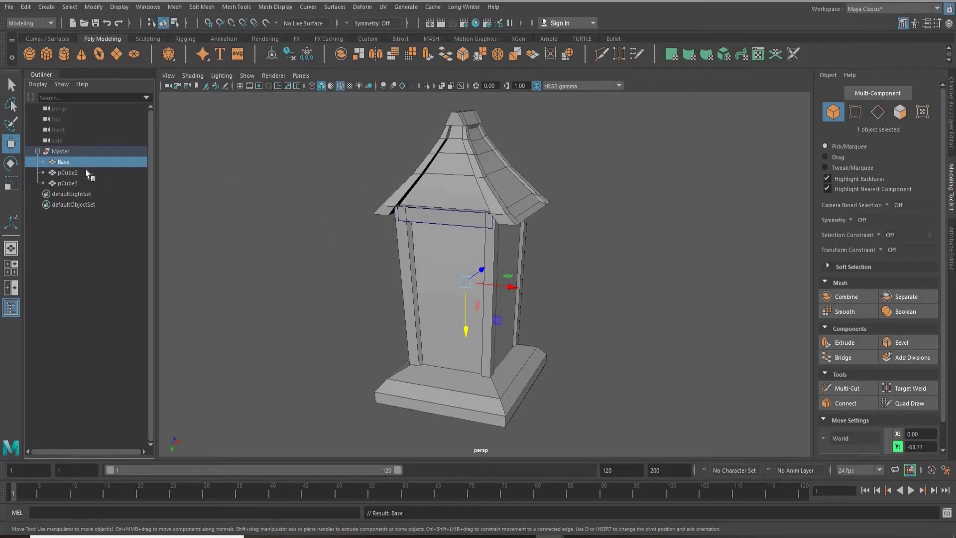
{"action": "left_click", "coordinate": [69, 173]}
{"action": "left_click_drag", "start_coordinate": [469, 215], "coordinate": [438, 264], "text": "alt"}
{"action": "key", "text": "ctrl+z"}
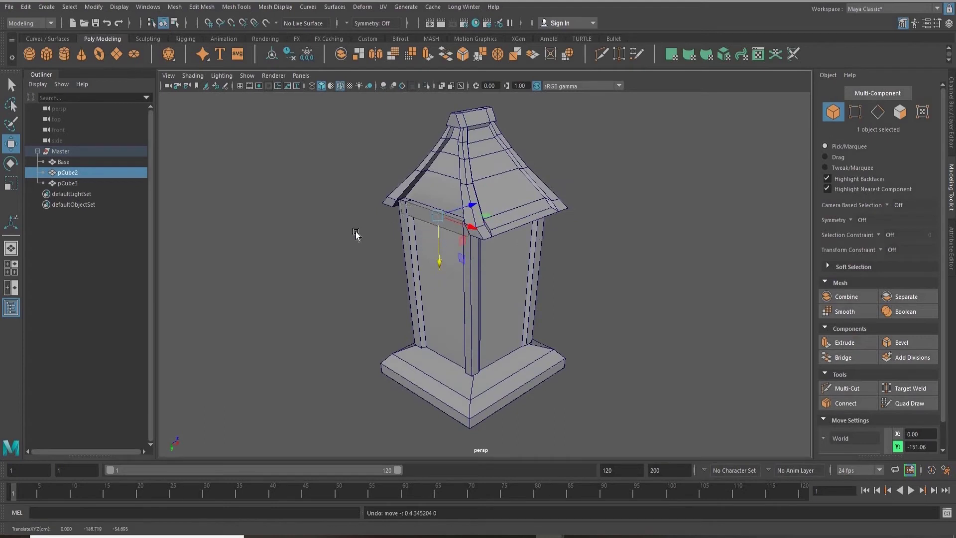
Step: Clear the selection and inspect the house and its eave beams from several sides
{"action": "left_click", "coordinate": [550, 281]}
{"action": "left_click_drag", "start_coordinate": [523, 277], "coordinate": [309, 276], "text": "alt"}
{"action": "right_click_drag", "start_coordinate": [442, 224], "coordinate": [450, 266], "text": "alt"}
{"action": "left_click_drag", "start_coordinate": [450, 266], "coordinate": [507, 241], "text": "alt"}
{"action": "right_click_drag", "start_coordinate": [518, 239], "coordinate": [500, 221], "text": "alt"}
{"action": "left_click_drag", "start_coordinate": [500, 220], "coordinate": [501, 225], "text": "alt"}
{"action": "middle_click_drag", "start_coordinate": [501, 225], "coordinate": [569, 264], "text": "alt"}
{"action": "middle_click_drag", "start_coordinate": [313, 207], "coordinate": [296, 185], "text": "alt"}
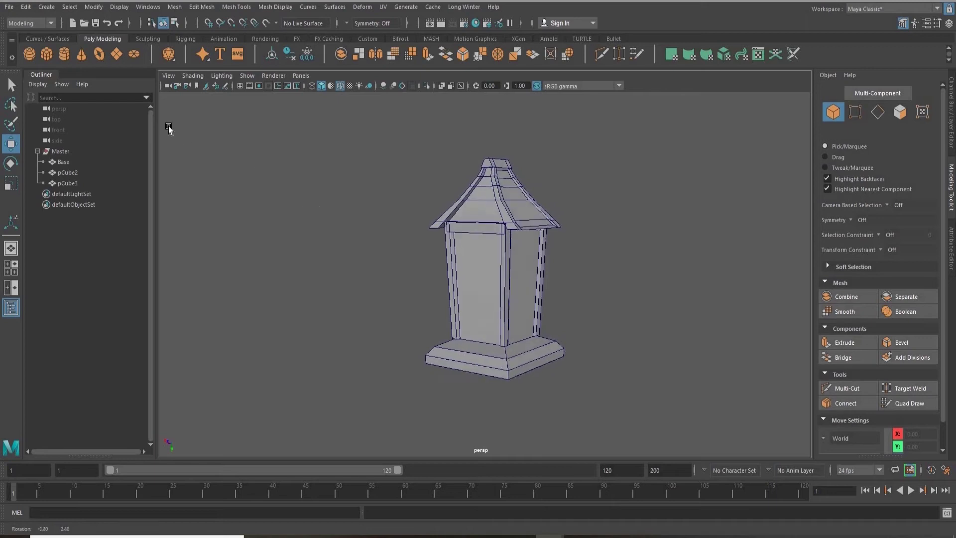
Step: Create a new polygon cube and move it out in front of the house
{"action": "left_click", "coordinate": [45, 54]}
{"action": "left_click_drag", "start_coordinate": [464, 337], "coordinate": [459, 337], "text": "alt"}
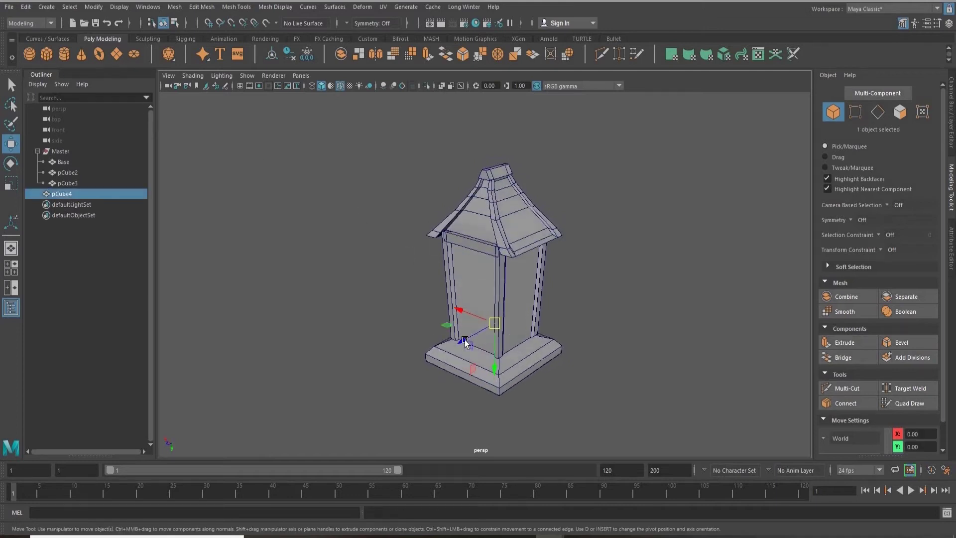
{"action": "middle_click_drag", "start_coordinate": [352, 400], "coordinate": [472, 332]}
Step: Scale the new cube uniformly to about 69.6 and flatten its depth into a thin panel, about 11.7 in Z
{"action": "key", "text": "r"}
{"action": "left_click_drag", "start_coordinate": [445, 347], "coordinate": [434, 327], "text": "alt"}
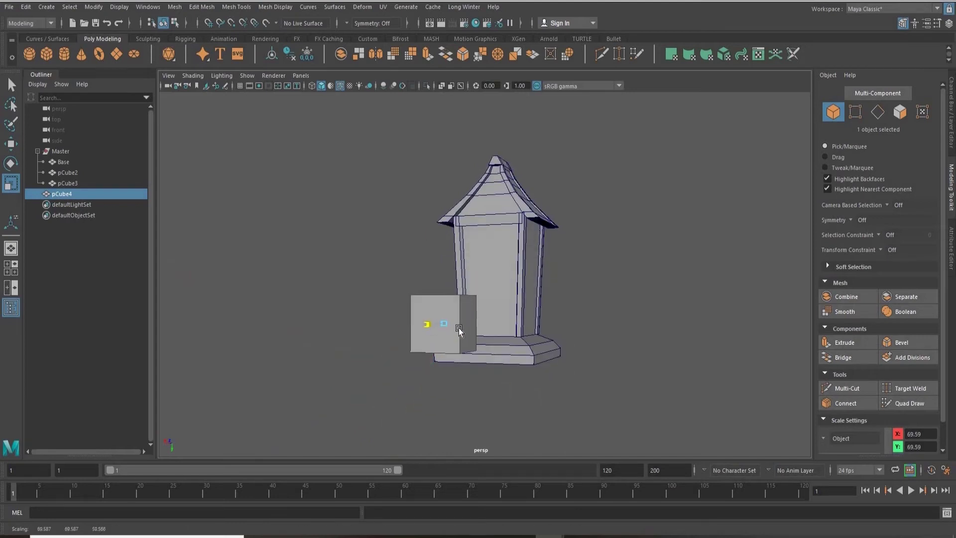
{"action": "middle_click_drag", "start_coordinate": [459, 327], "coordinate": [466, 328]}
{"action": "left_click_drag", "start_coordinate": [473, 169], "coordinate": [431, 217], "text": "alt"}
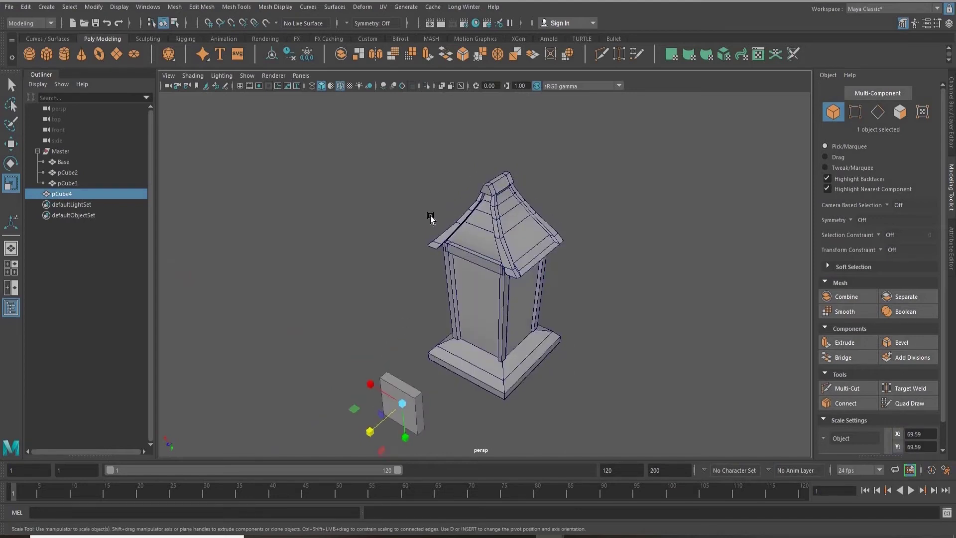
{"action": "middle_click_drag", "start_coordinate": [272, 404], "coordinate": [247, 309], "text": "alt"}
{"action": "scroll", "coordinate": [252, 309], "scroll_direction": "up", "scroll_amount": 5}
{"action": "middle_click_drag", "start_coordinate": [413, 252], "coordinate": [421, 247]}
Step: Stretch the thin panel vertically to a Y scale of about 115.5
{"action": "left_click_drag", "start_coordinate": [440, 242], "coordinate": [493, 249], "text": "alt"}
{"action": "left_click", "coordinate": [401, 322]}
{"action": "middle_click_drag", "start_coordinate": [402, 347], "coordinate": [402, 378]}
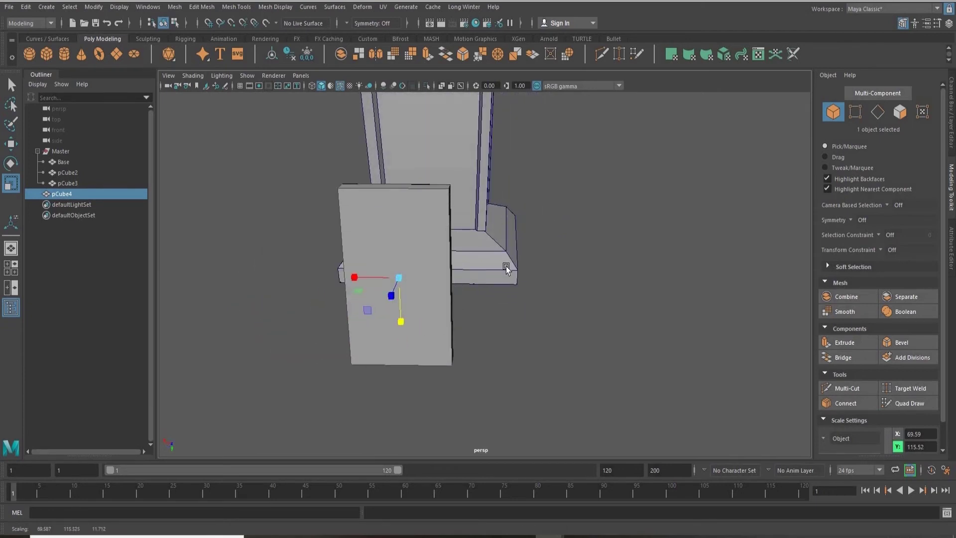
{"action": "middle_click_drag", "start_coordinate": [506, 263], "coordinate": [508, 302], "text": "alt"}
{"action": "scroll", "coordinate": [518, 261], "scroll_direction": "down", "scroll_amount": 5}
{"action": "mouse_move", "coordinate": [491, 264]}
{"action": "left_mouse_down", "text": "alt"}
{"action": "mouse_move", "coordinate": [514, 258]}
{"action": "mouse_move", "coordinate": [504, 257]}
{"action": "left_mouse_up", "text": "alt"}
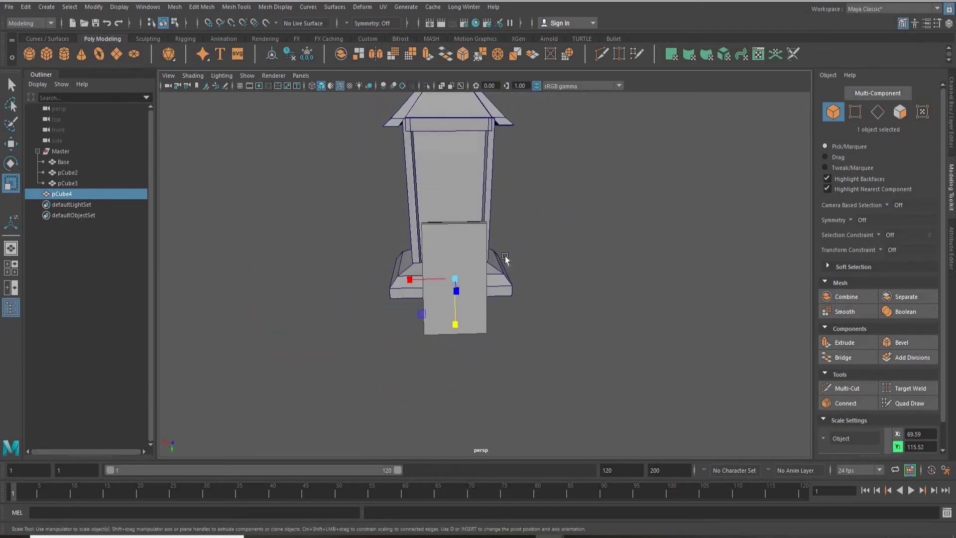
{"action": "scroll", "coordinate": [505, 257], "scroll_direction": "up", "scroll_amount": 2}
{"action": "scroll", "coordinate": [514, 282], "scroll_direction": "down", "scroll_amount": 3}
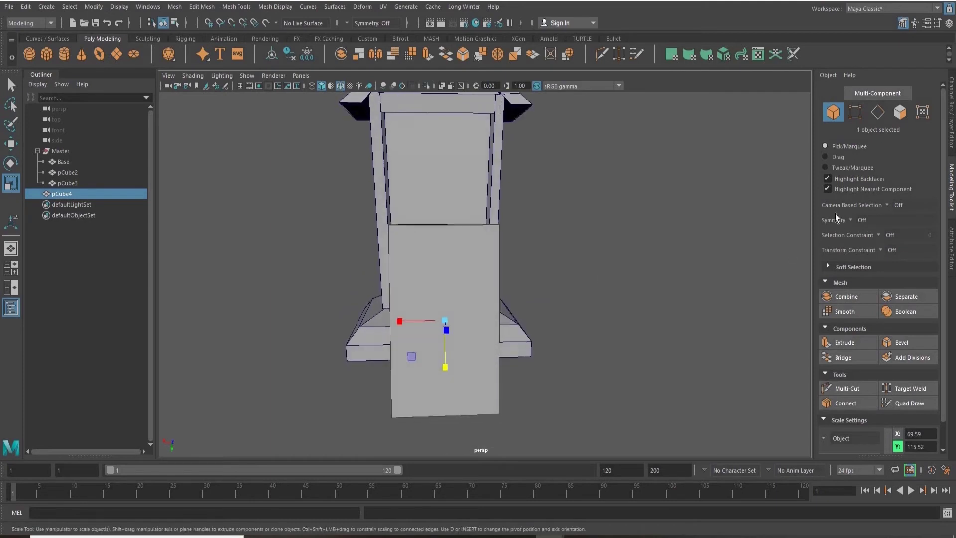
Step: Set the panel's polyCube subdivisions to 3 in width and 4 in height
{"action": "key", "text": "ctrl+a"}
{"action": "left_click", "coordinate": [829, 96]}
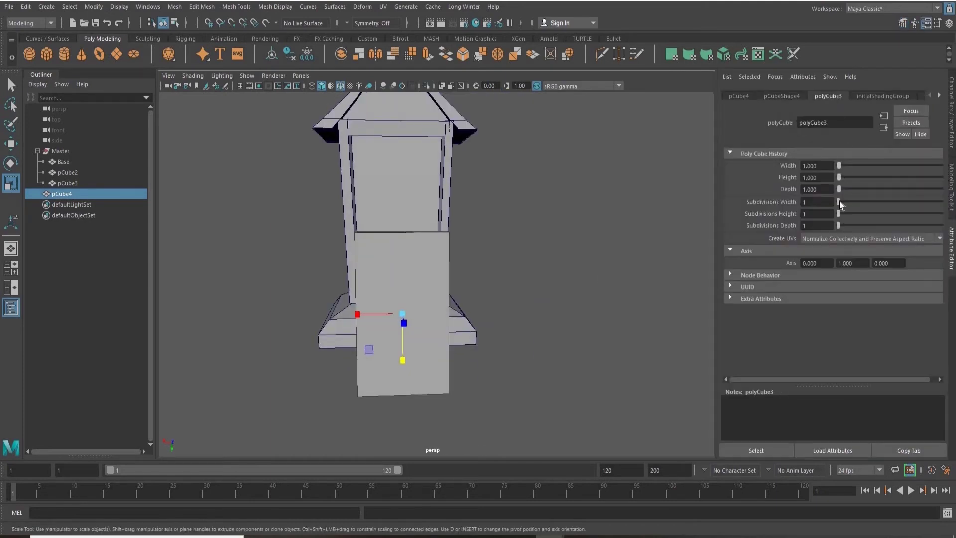
{"action": "left_click_drag", "start_coordinate": [473, 294], "coordinate": [518, 298], "text": "alt"}
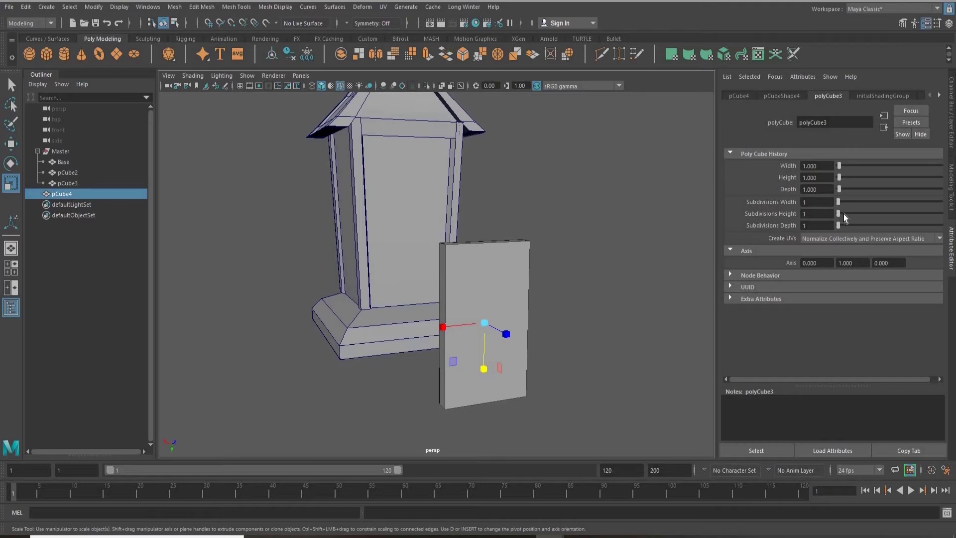
{"action": "left_click_drag", "start_coordinate": [847, 214], "coordinate": [844, 214]}
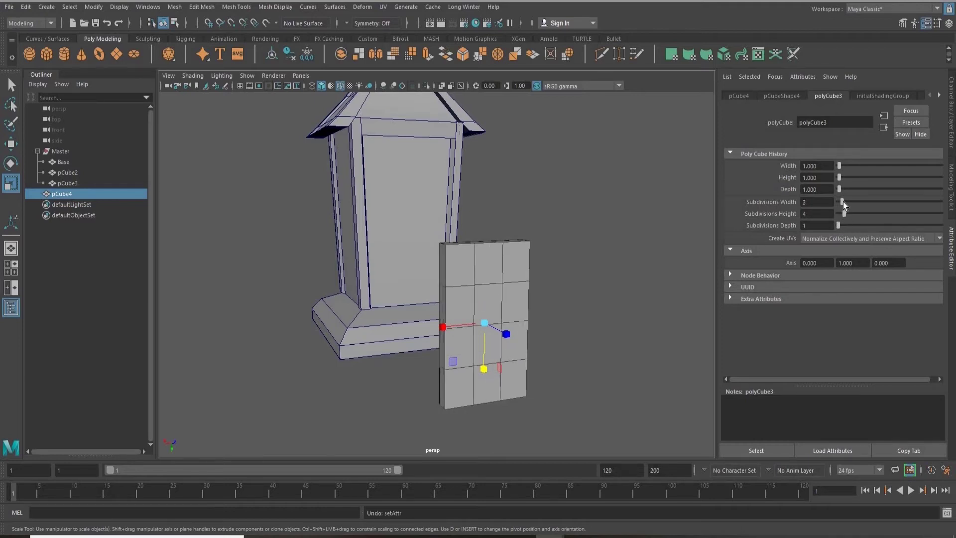
Step: Try 4 width subdivisions on the panel and undo the change
{"action": "left_click", "coordinate": [844, 202]}
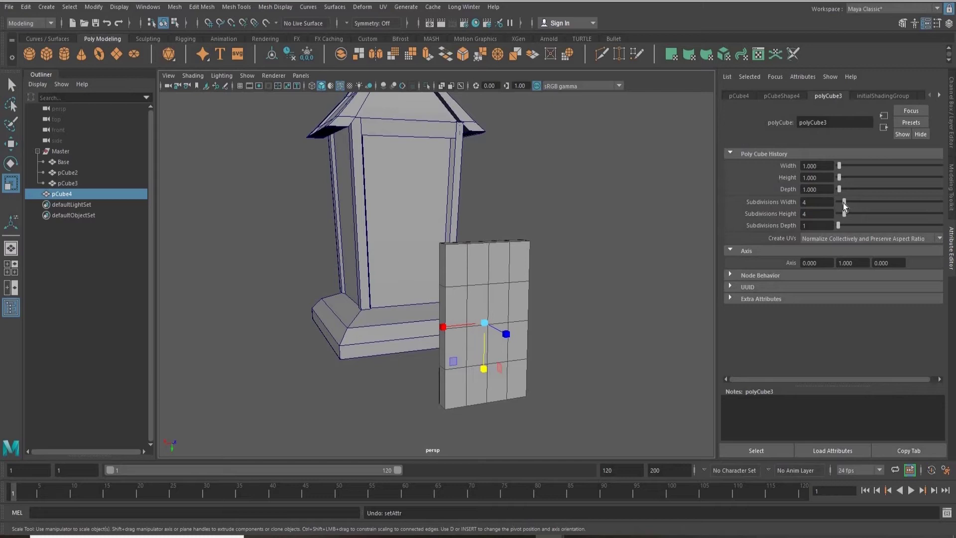
{"action": "key", "text": "ctrl+z"}
{"action": "left_click_drag", "start_coordinate": [648, 240], "coordinate": [761, 200], "text": "alt"}
{"action": "key", "text": "q"}
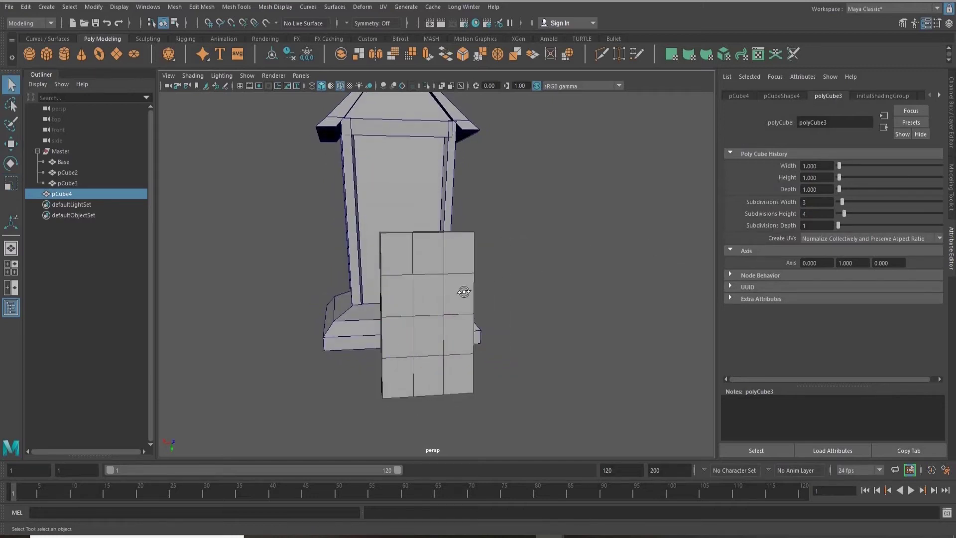
Step: Scale the panel's four outer top corner vertices inward along X to about 0.71
{"action": "left_click_drag", "start_coordinate": [463, 292], "coordinate": [521, 275], "text": "alt"}
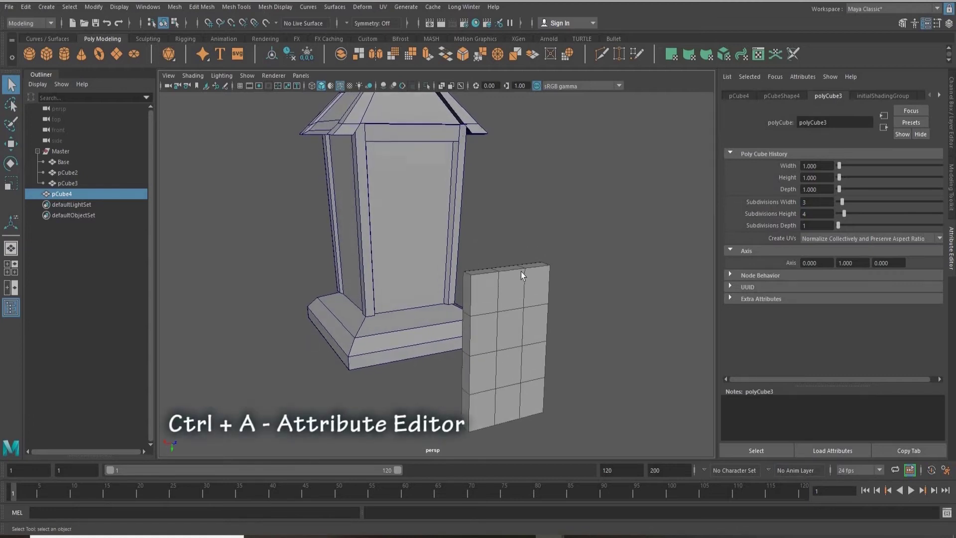
{"action": "scroll", "coordinate": [548, 220], "scroll_direction": "up", "scroll_amount": 5}
{"action": "right_click_drag", "start_coordinate": [547, 221], "coordinate": [523, 219]}
{"action": "left_click_drag", "start_coordinate": [534, 224], "coordinate": [503, 206], "text": "alt"}
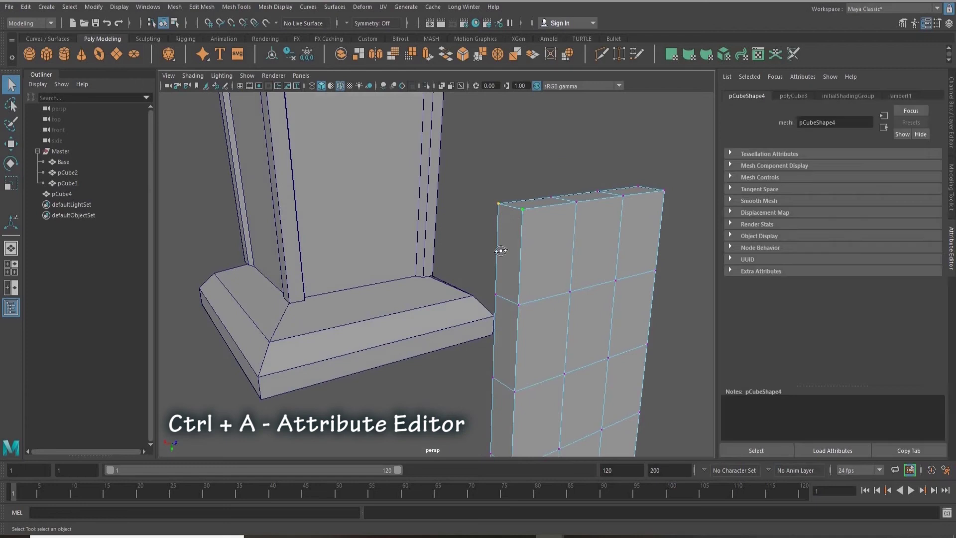
{"action": "left_click_drag", "start_coordinate": [501, 251], "coordinate": [367, 212], "text": "alt"}
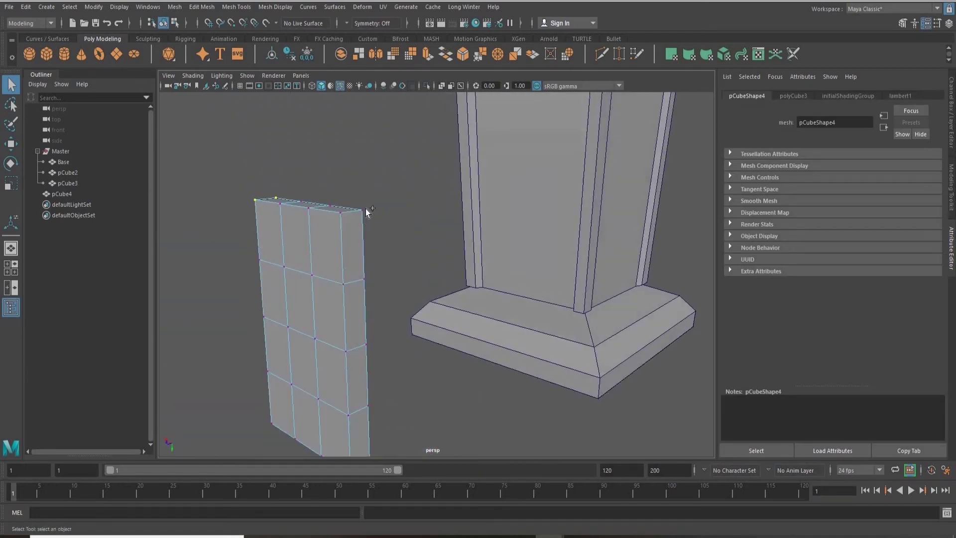
{"action": "left_click_drag", "start_coordinate": [459, 226], "coordinate": [533, 225], "text": "alt"}
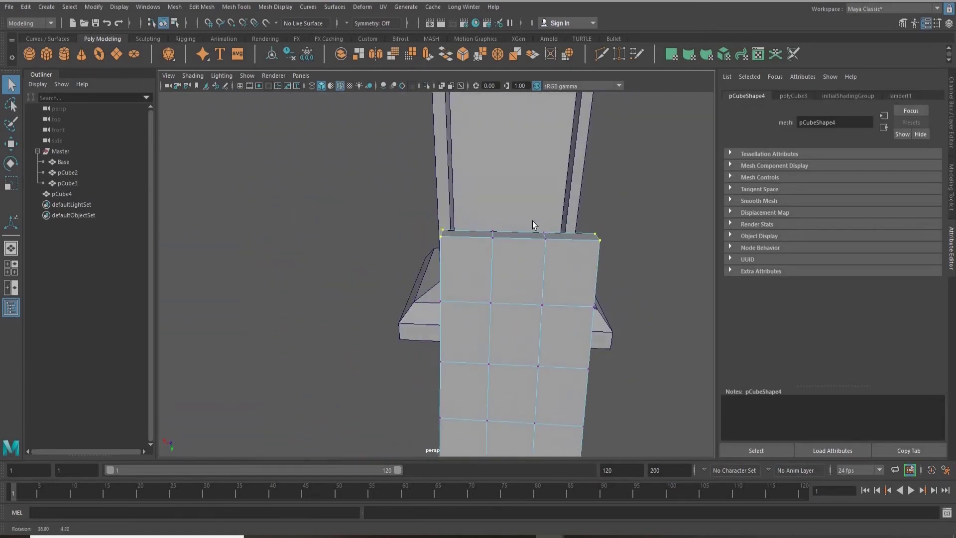
{"action": "key", "text": "e"}
{"action": "key", "text": "w"}
{"action": "key", "text": "r"}
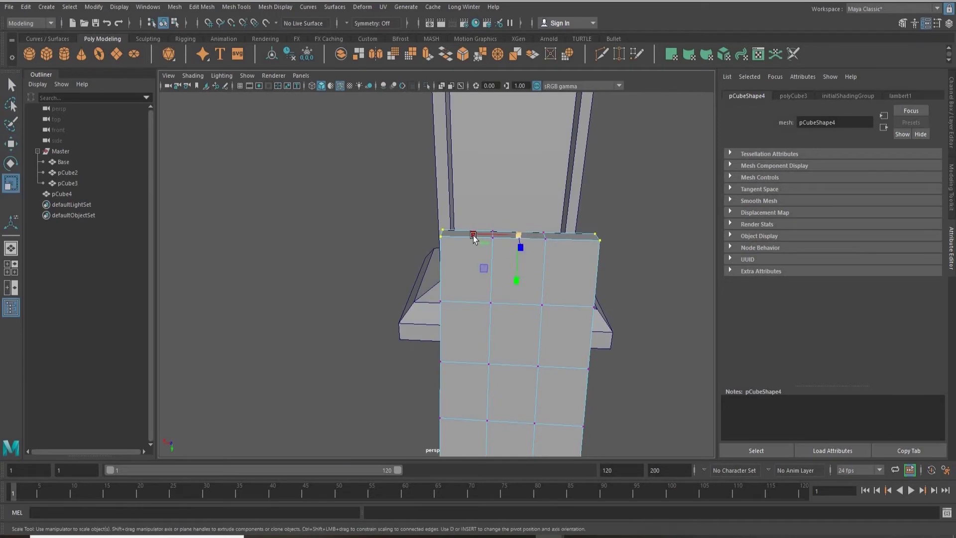
{"action": "left_click_drag", "start_coordinate": [478, 238], "coordinate": [488, 242]}
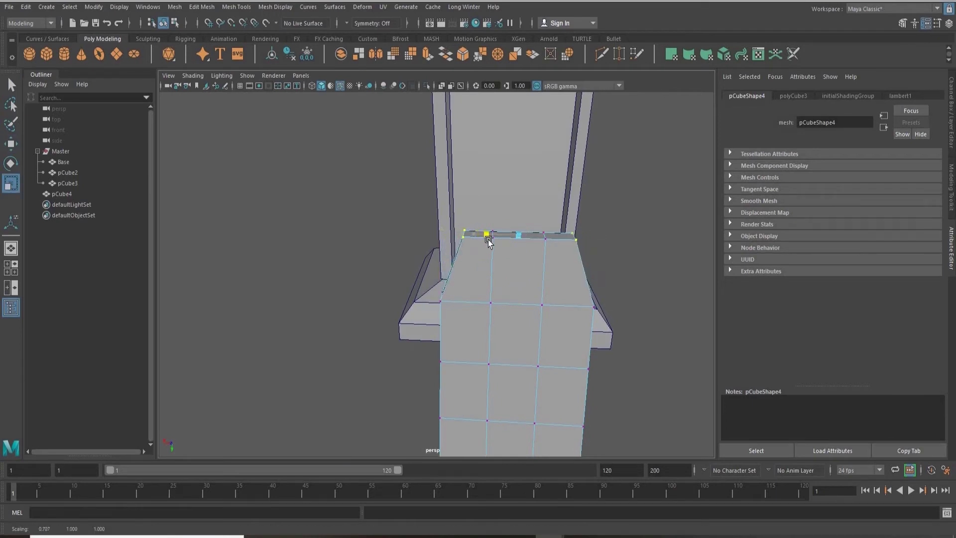
{"action": "left_click", "coordinate": [557, 282]}
Step: Scale the four inner vertices of the panel's top edge closer together along X
{"action": "left_click_drag", "start_coordinate": [512, 286], "coordinate": [477, 290], "text": "alt"}
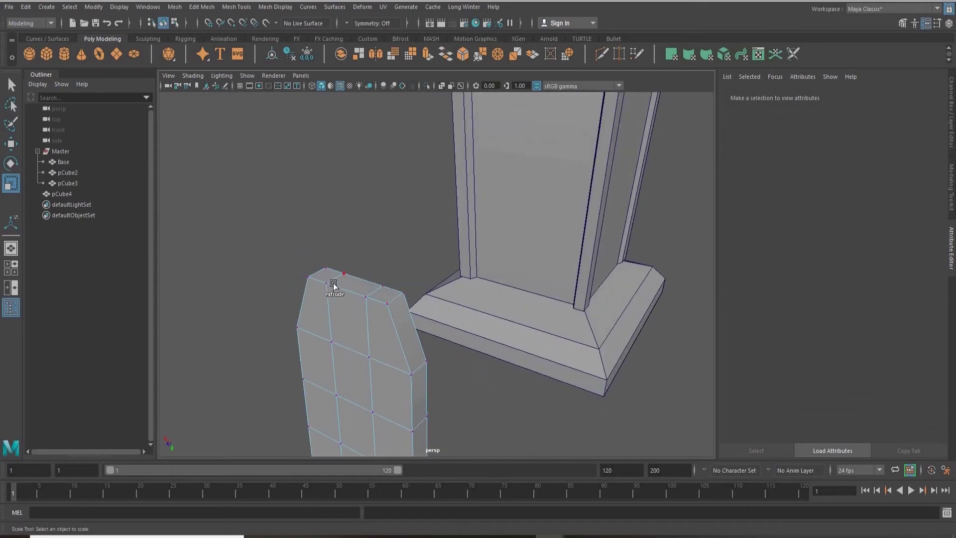
{"action": "left_click", "coordinate": [333, 283]}
{"action": "key", "text": "q"}
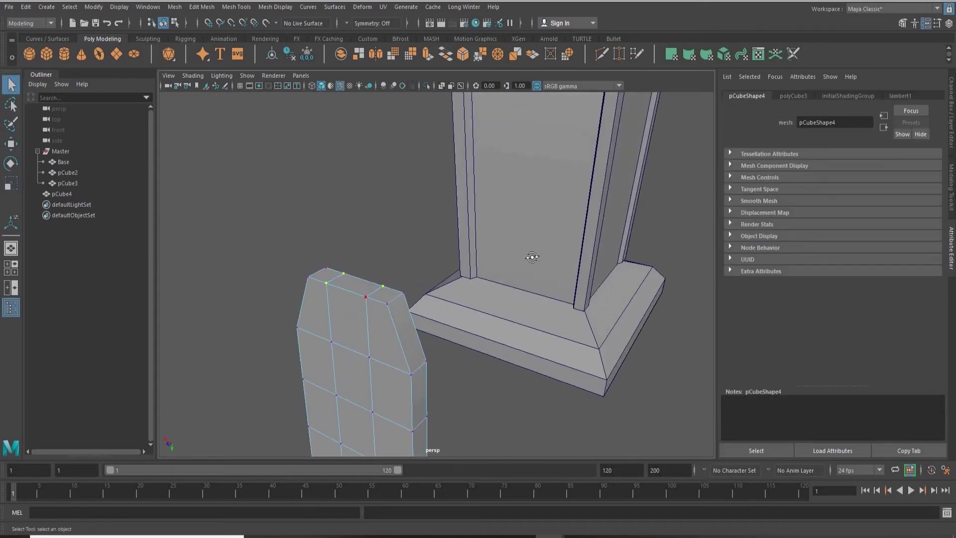
{"action": "left_click_drag", "start_coordinate": [532, 257], "coordinate": [391, 292], "text": "alt"}
{"action": "key", "text": "r"}
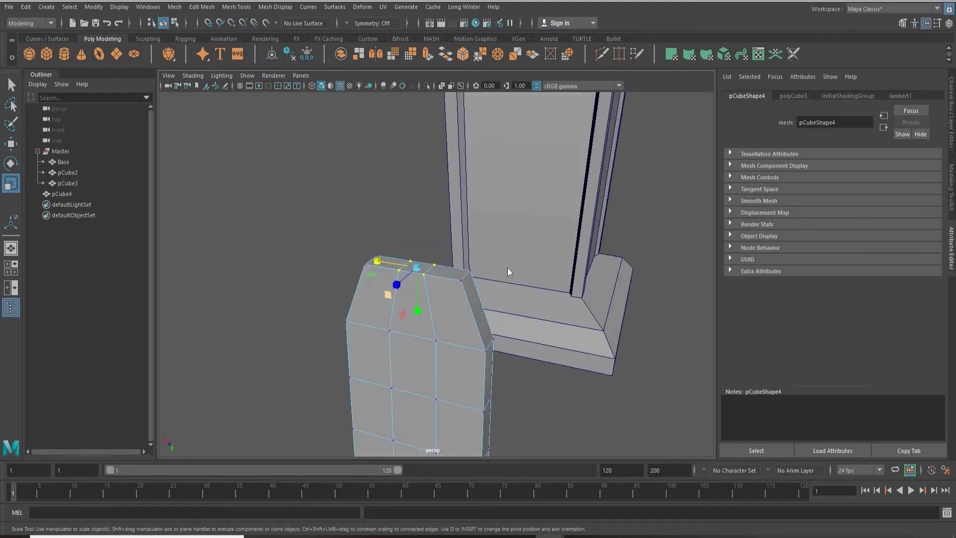
Step: Return the panel to object mode, isolate it in the viewport and hide the Attribute Editor
{"action": "right_click_drag", "start_coordinate": [435, 315], "coordinate": [447, 309]}
{"action": "key", "text": "ctrl+1"}
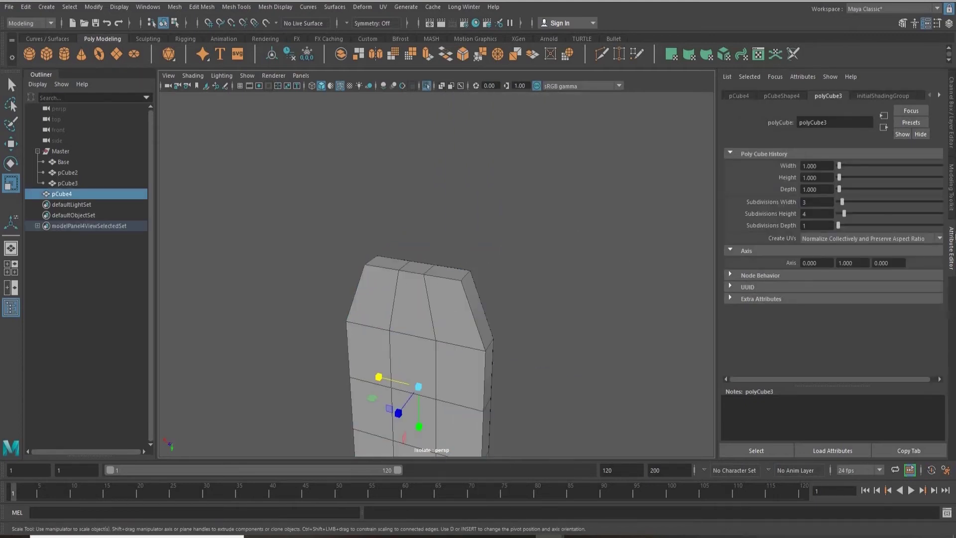
{"action": "left_click", "coordinate": [951, 249]}
Step: Scale the panel's outer top corner vertices further inward along X for a narrower top
{"action": "left_click_drag", "start_coordinate": [577, 253], "coordinate": [430, 265], "text": "alt"}
{"action": "right_click", "coordinate": [430, 266]}
{"action": "right_click_drag", "start_coordinate": [419, 264], "coordinate": [369, 255]}
{"action": "left_click_drag", "start_coordinate": [530, 255], "coordinate": [486, 303], "text": "shift"}
{"action": "left_click_drag", "start_coordinate": [408, 249], "coordinate": [553, 179]}
{"action": "middle_click_drag", "start_coordinate": [687, 230], "coordinate": [560, 197], "text": "alt"}
{"action": "scroll", "coordinate": [560, 195], "scroll_direction": "down", "scroll_amount": 3}
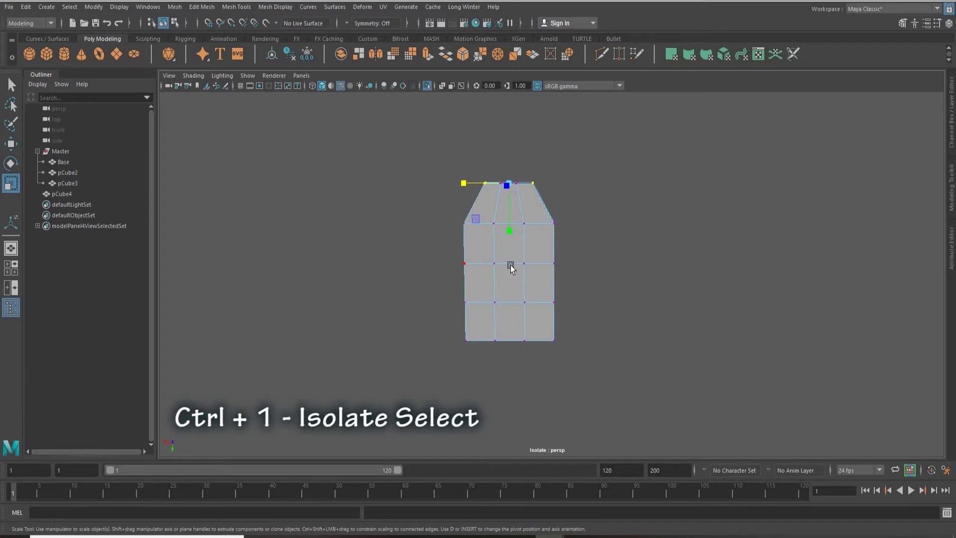
Step: Scale the outer vertices of the second row from the top slightly inward along X and return to object mode
{"action": "left_click_drag", "start_coordinate": [510, 268], "coordinate": [559, 313], "text": "alt"}
{"action": "left_click_drag", "start_coordinate": [468, 324], "coordinate": [421, 310], "text": "alt"}
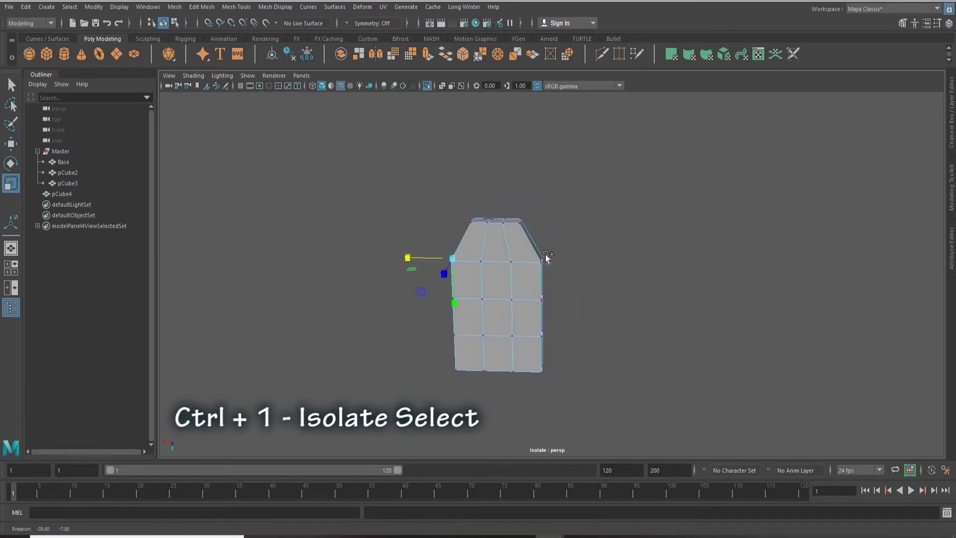
{"action": "left_click_drag", "start_coordinate": [546, 256], "coordinate": [531, 289], "text": "shift"}
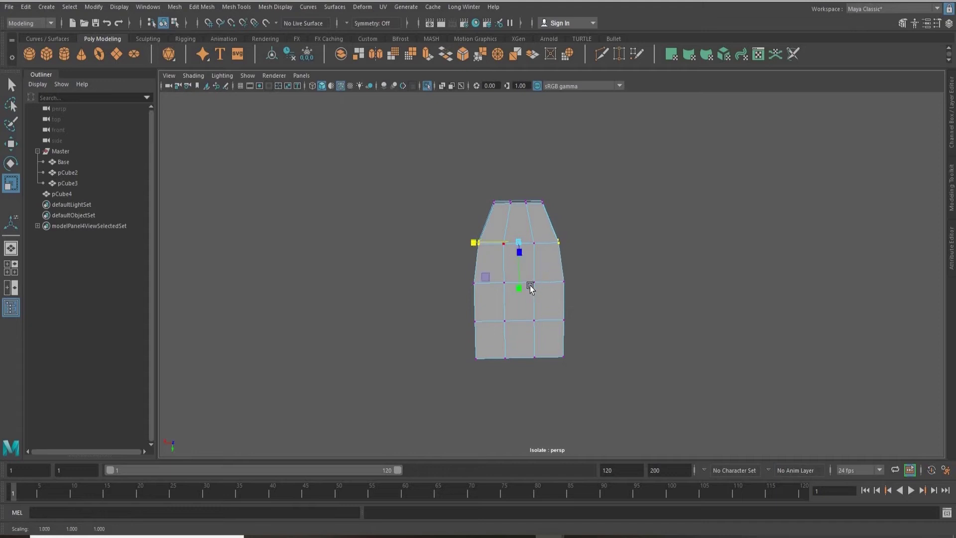
{"action": "key", "text": "q"}
{"action": "key", "text": "F8"}
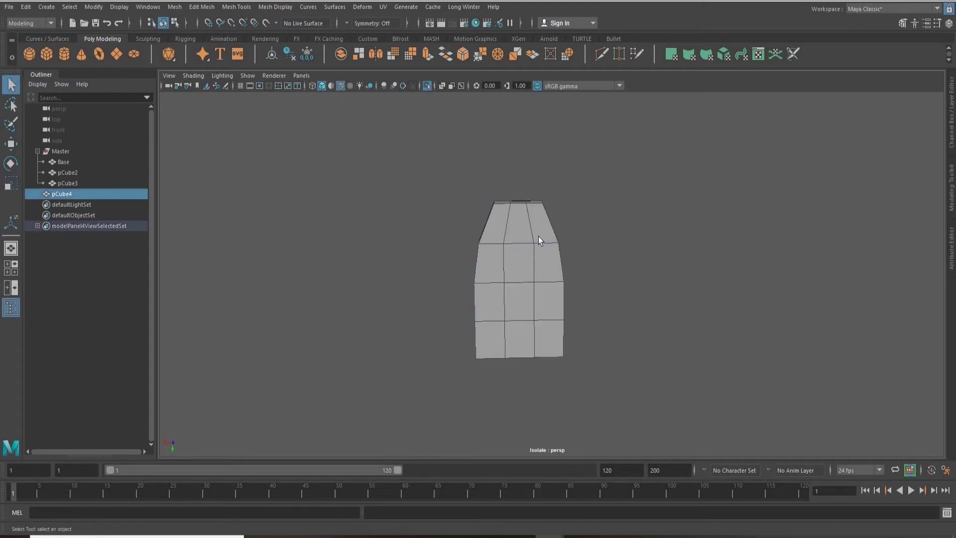
Step: Preview the panel with smooth mesh display and switch back to the unsmoothed display
{"action": "key", "text": "3"}
{"action": "key", "text": "1"}
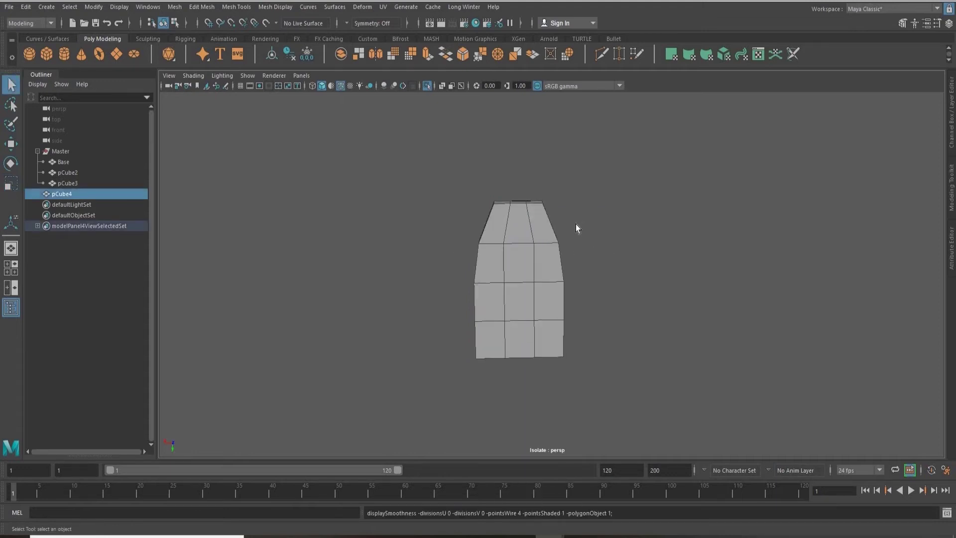
{"action": "left_click_drag", "start_coordinate": [576, 224], "coordinate": [557, 228], "text": "alt"}
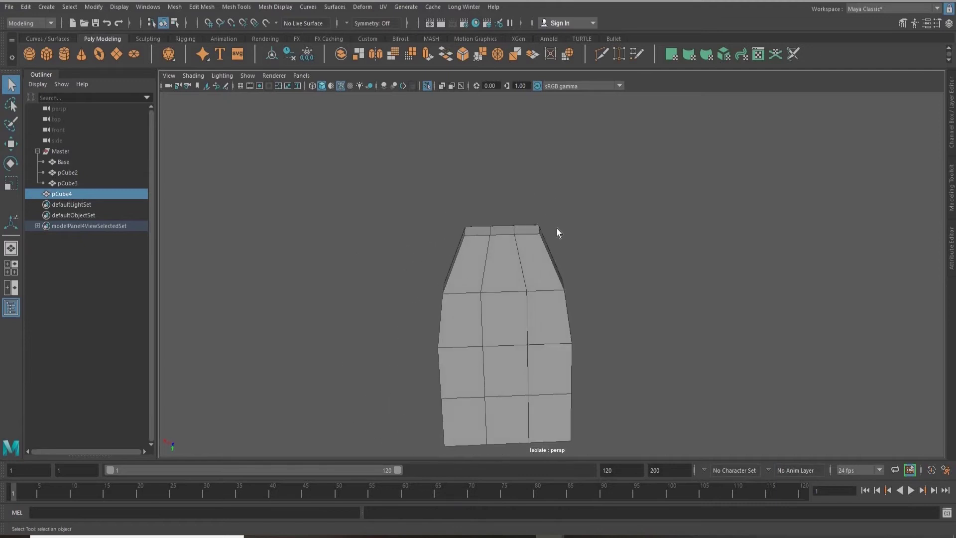
Step: Insert a horizontal edge loop just below the panel's top edge
{"action": "left_click", "coordinate": [213, 9]}
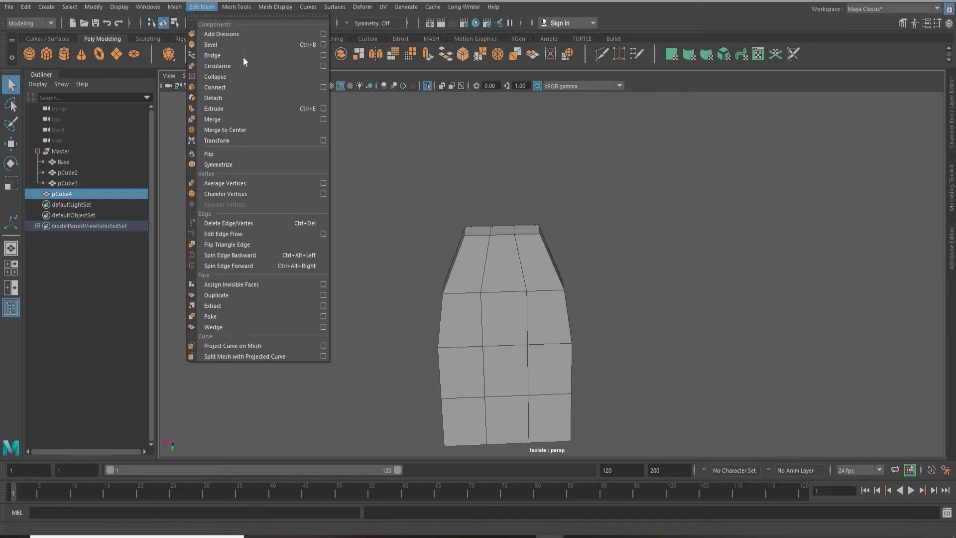
{"action": "left_click", "coordinate": [236, 7]}
{"action": "left_click", "coordinate": [252, 87]}
{"action": "left_click_drag", "start_coordinate": [486, 222], "coordinate": [484, 226], "text": "alt"}
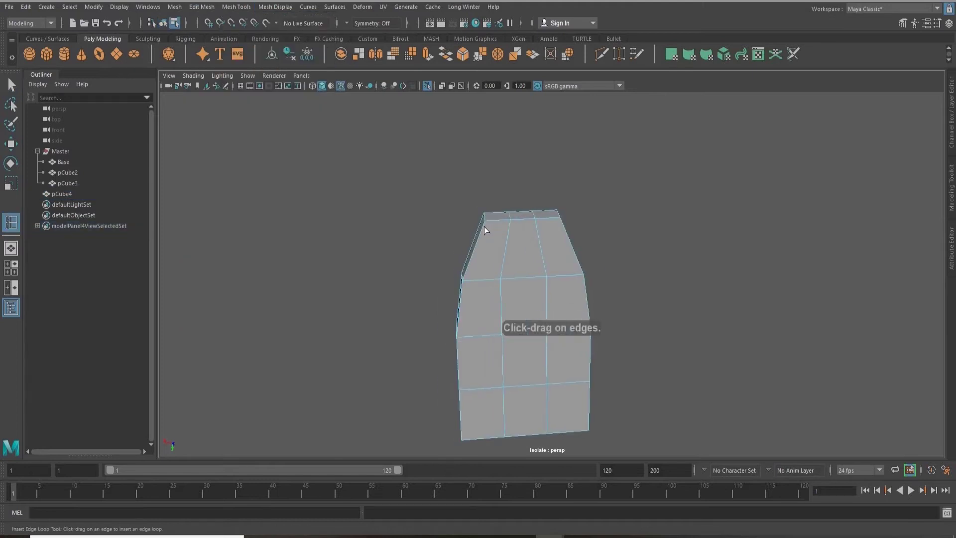
{"action": "left_click", "coordinate": [484, 226]}
Step: Try inserting an edge loop very close to the panel's bottom edge and undo it
{"action": "left_click_drag", "start_coordinate": [463, 434], "coordinate": [456, 399], "text": "alt"}
{"action": "left_click", "coordinate": [455, 397]}
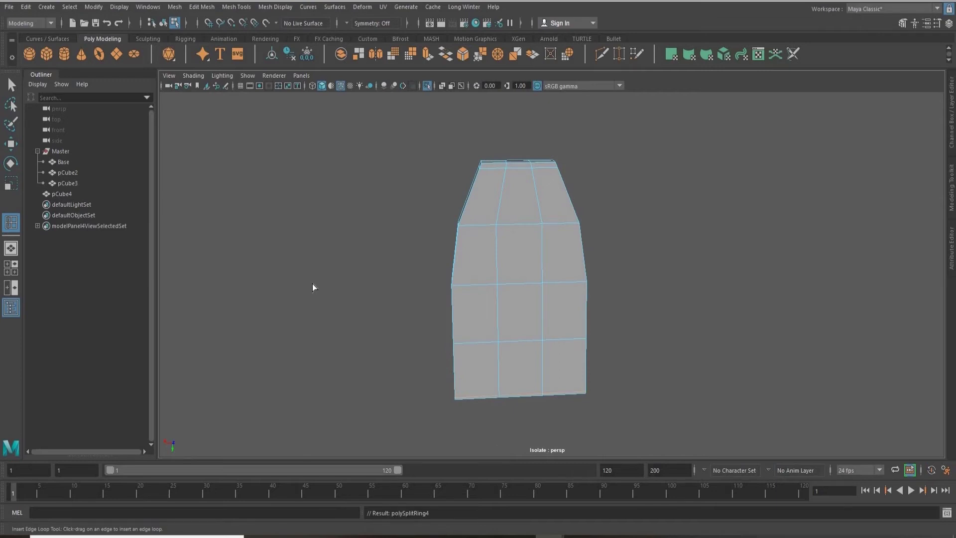
{"action": "key", "text": "ctrl+z"}
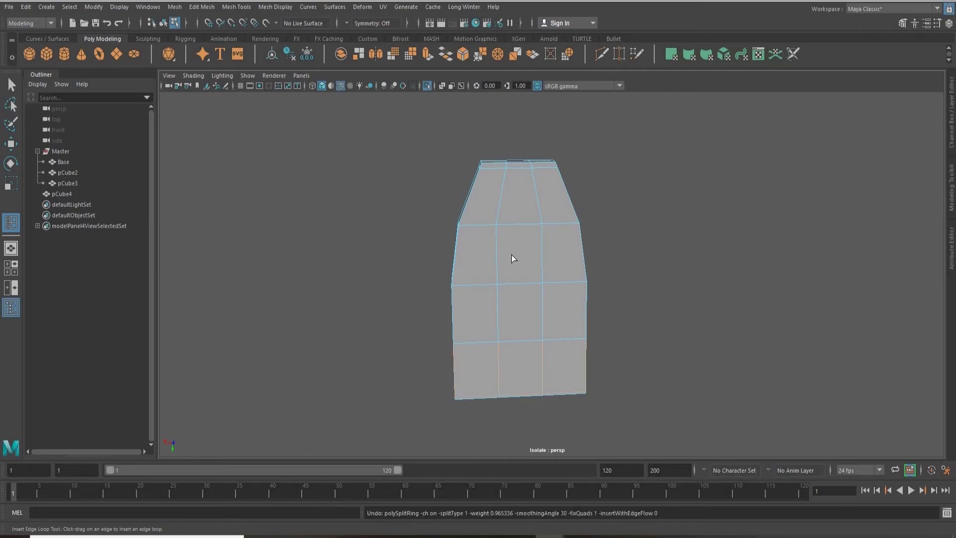
{"action": "key", "text": "ctrl+z"}
Step: Insert edge loops just inside the panel's bottom edge and both side edges
{"action": "left_click", "coordinate": [457, 392]}
{"action": "left_click", "coordinate": [456, 392]}
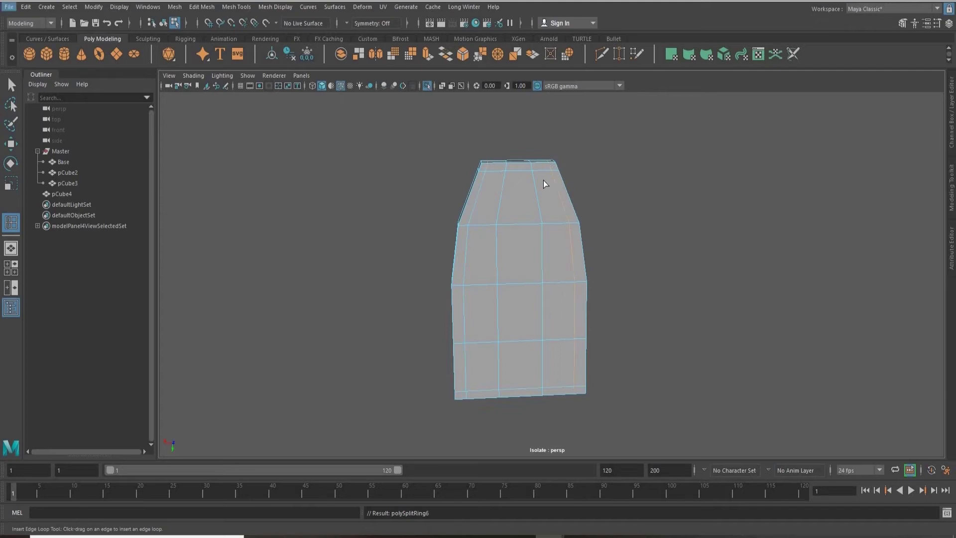
{"action": "key", "text": "ctrl+z"}
{"action": "right_click_drag", "start_coordinate": [561, 261], "coordinate": [590, 230]}
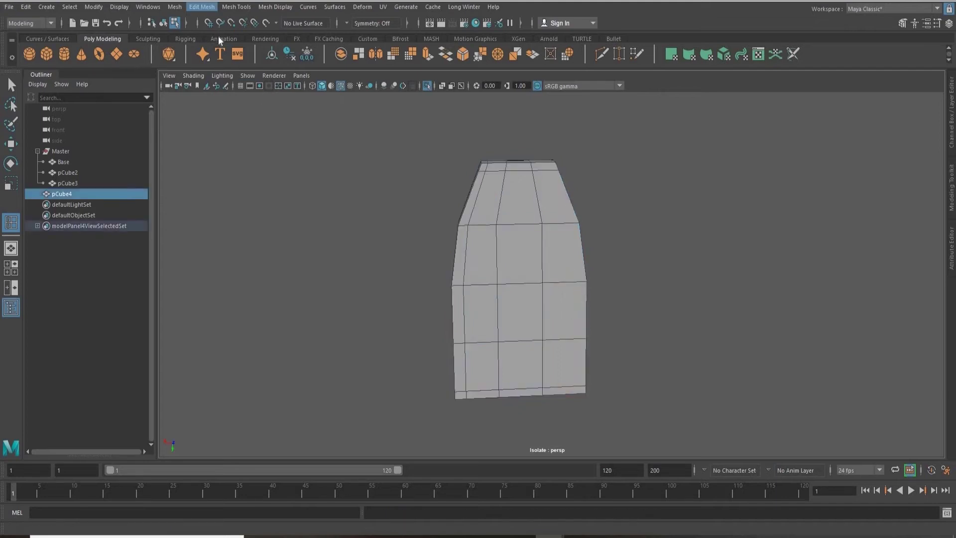
{"action": "mouse_move", "coordinate": [236, 8]}
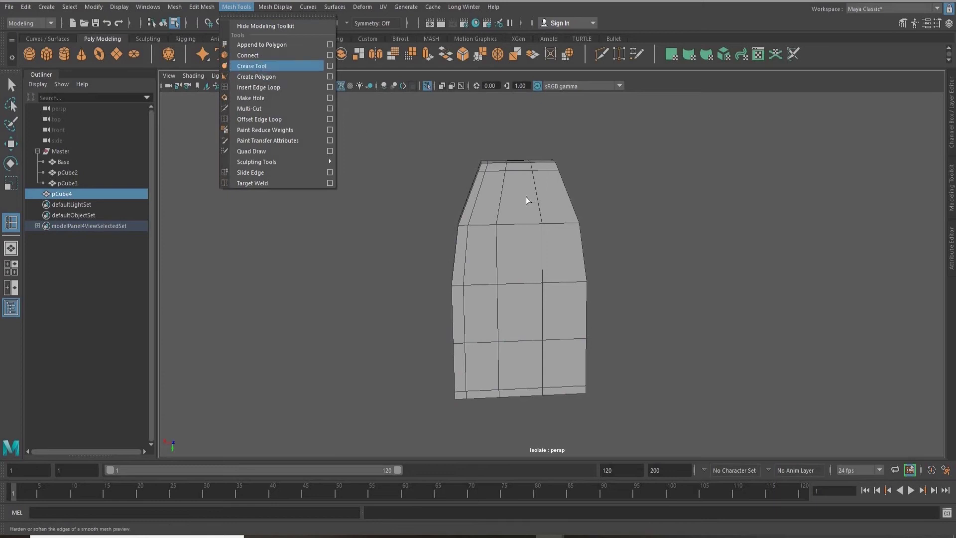
{"action": "left_click", "coordinate": [259, 87]}
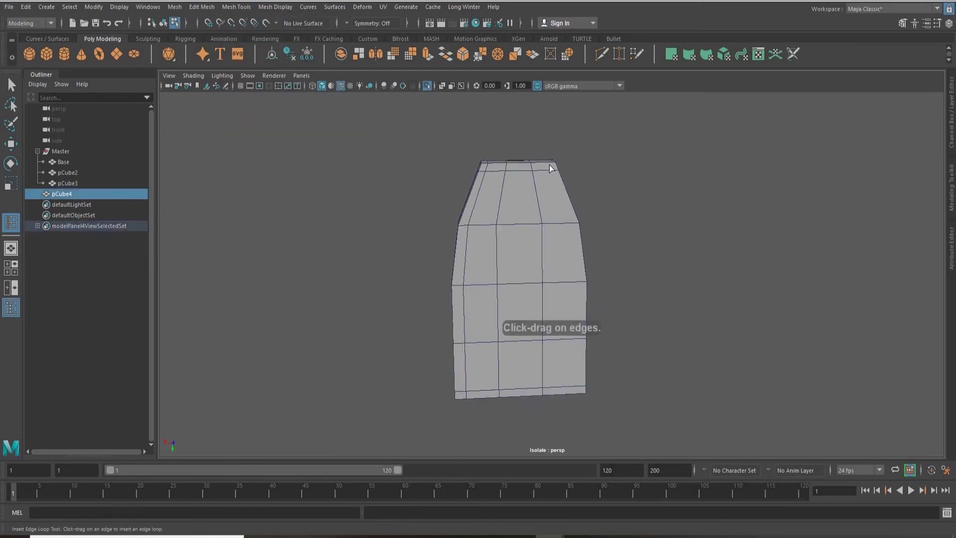
{"action": "left_click_drag", "start_coordinate": [410, 333], "coordinate": [516, 324], "text": "alt"}
Step: Extrude the narrow border faces around the panel's front outward to form a raised frame
{"action": "right_click_drag", "start_coordinate": [507, 192], "coordinate": [513, 226]}
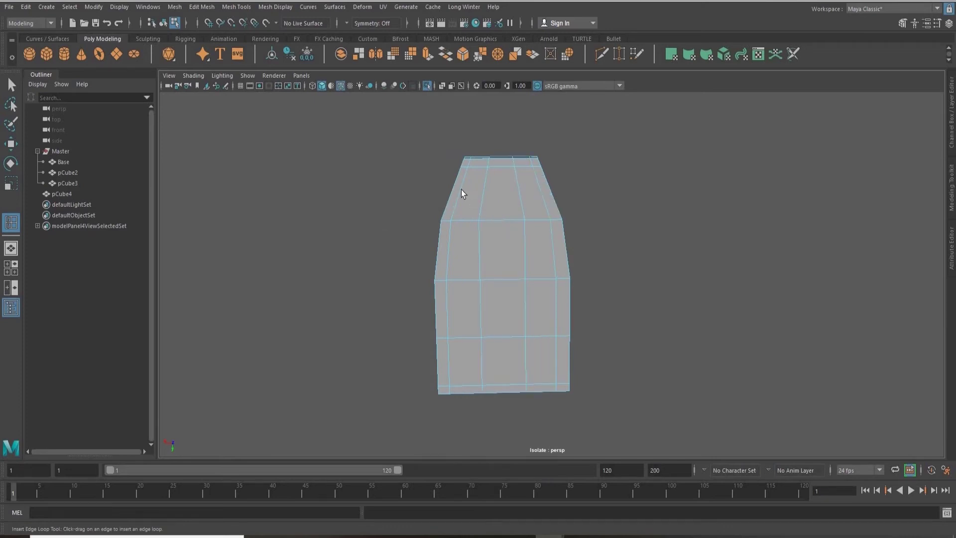
{"action": "key", "text": "q"}
{"action": "double_click", "coordinate": [443, 390], "text": "shift"}
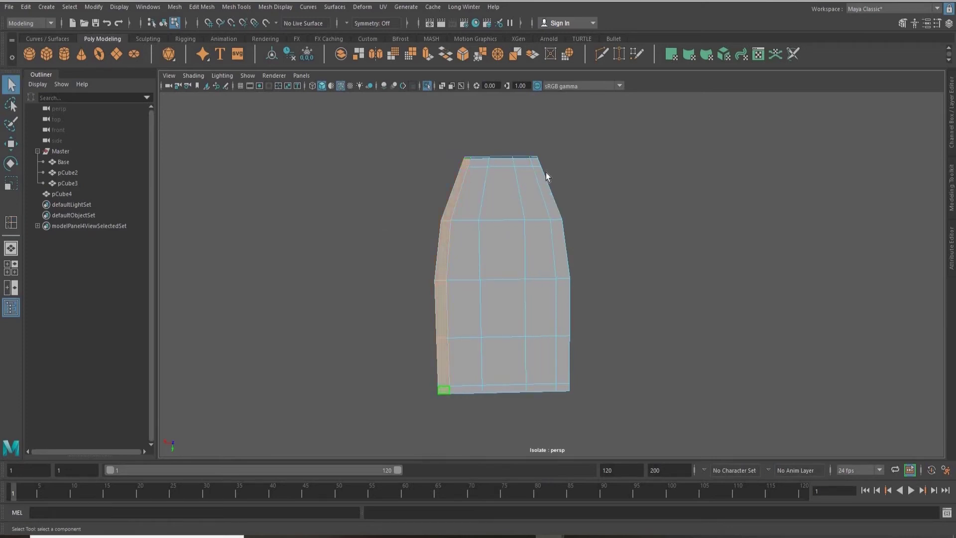
{"action": "left_click", "coordinate": [535, 162], "text": "shift"}
{"action": "double_click", "coordinate": [563, 387], "text": "shift"}
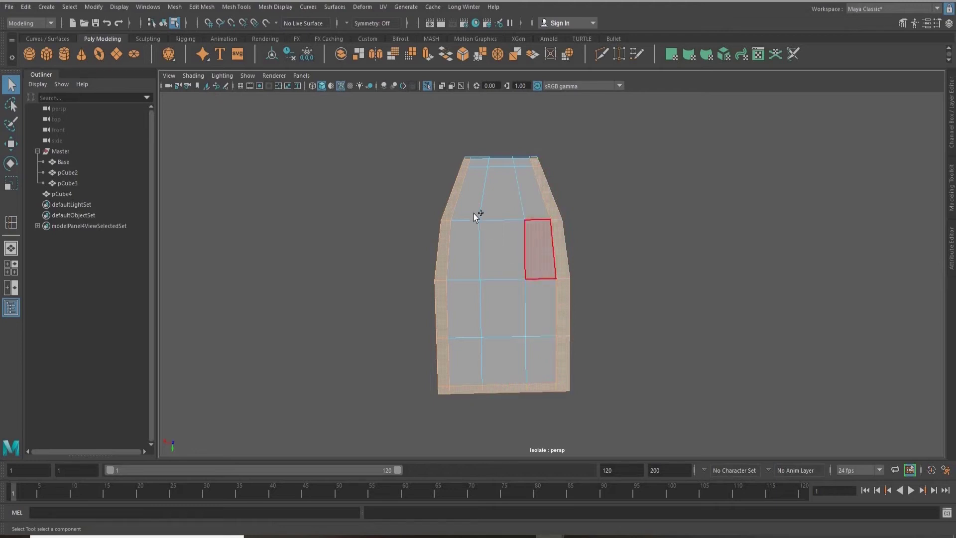
{"action": "left_click_drag", "start_coordinate": [478, 213], "coordinate": [489, 208], "text": "alt"}
{"action": "left_click_drag", "start_coordinate": [498, 285], "coordinate": [312, 269], "text": "alt"}
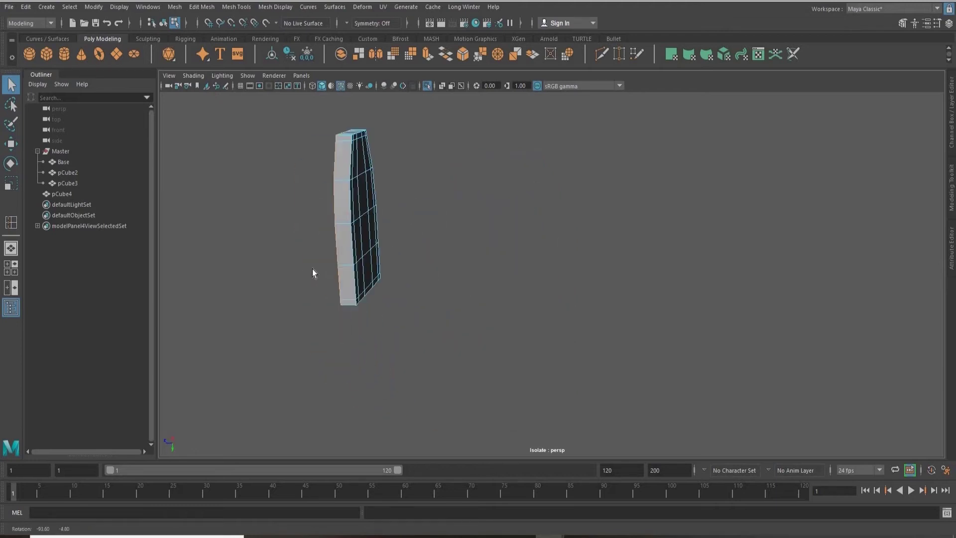
{"action": "middle_click_drag", "start_coordinate": [503, 236], "coordinate": [529, 203], "text": "alt"}
{"action": "left_click_drag", "start_coordinate": [450, 239], "coordinate": [610, 241], "text": "alt"}
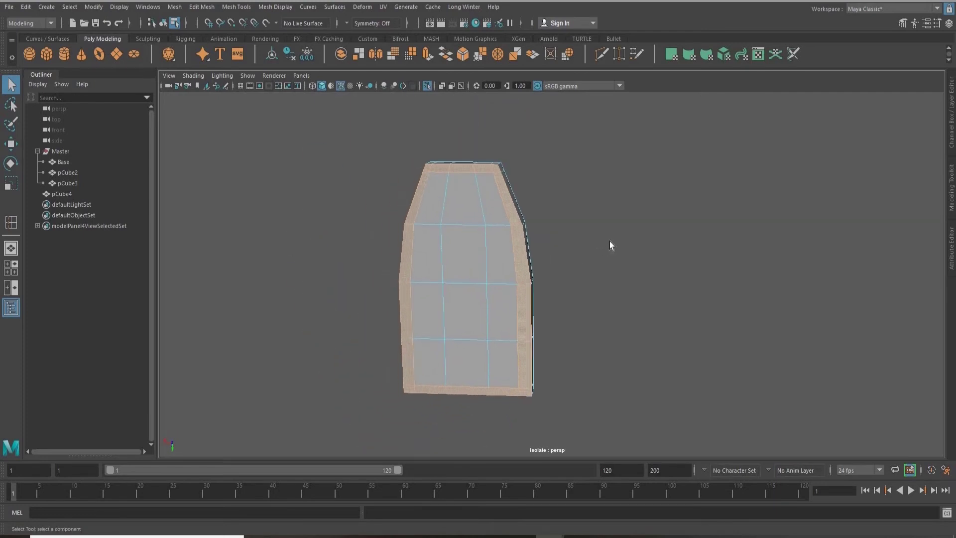
{"action": "left_click", "coordinate": [472, 279]}
{"action": "key", "text": "ctrl+e"}
{"action": "left_click_drag", "start_coordinate": [432, 297], "coordinate": [410, 159], "text": "alt"}
{"action": "left_click_drag", "start_coordinate": [324, 233], "coordinate": [316, 234]}
{"action": "left_click_drag", "start_coordinate": [456, 243], "coordinate": [572, 239], "text": "alt"}
{"action": "right_click_drag", "start_coordinate": [533, 249], "coordinate": [573, 232]}
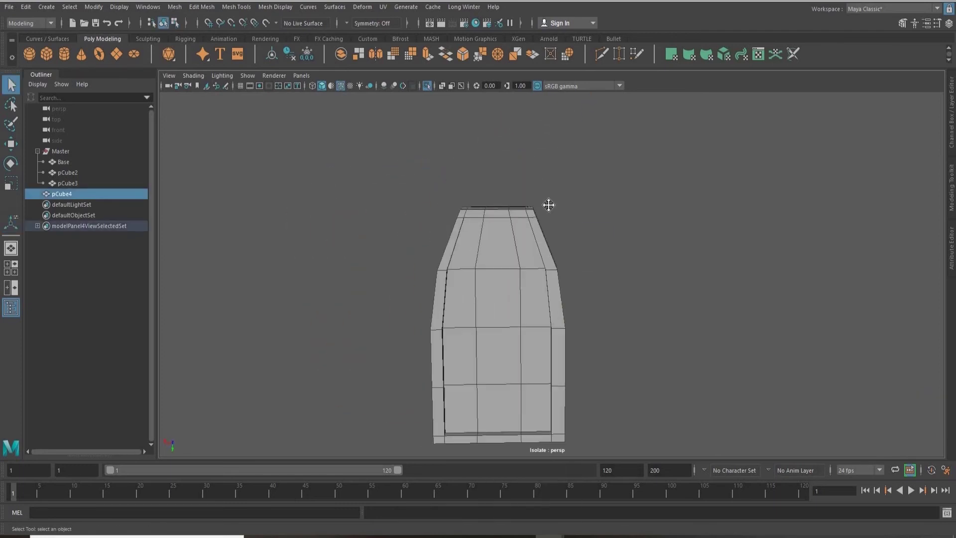
Step: Move the two middle vertices at the top of the panel's recess slightly down
{"action": "left_click_drag", "start_coordinate": [549, 205], "coordinate": [479, 235], "text": "alt"}
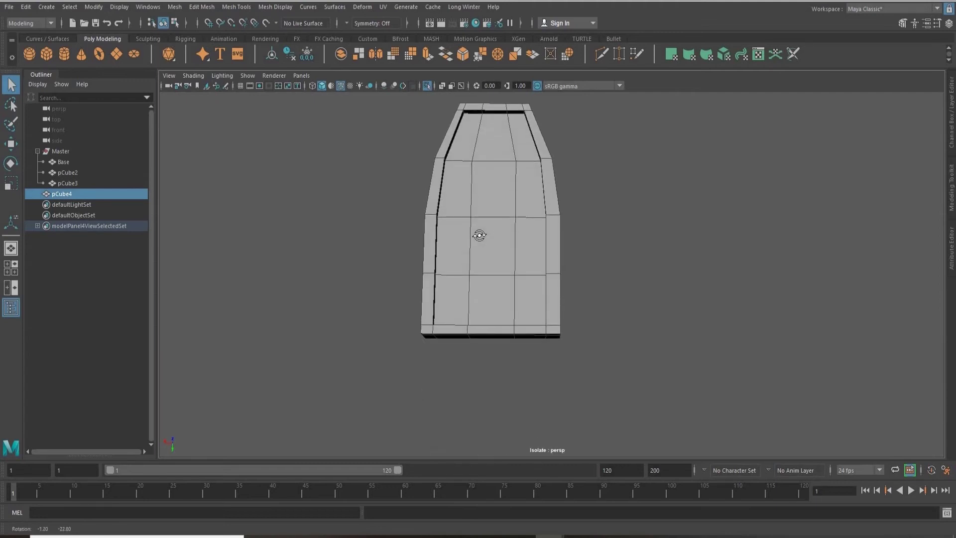
{"action": "middle_click_drag", "start_coordinate": [469, 180], "coordinate": [457, 241], "text": "alt"}
{"action": "right_click_drag", "start_coordinate": [457, 241], "coordinate": [477, 196]}
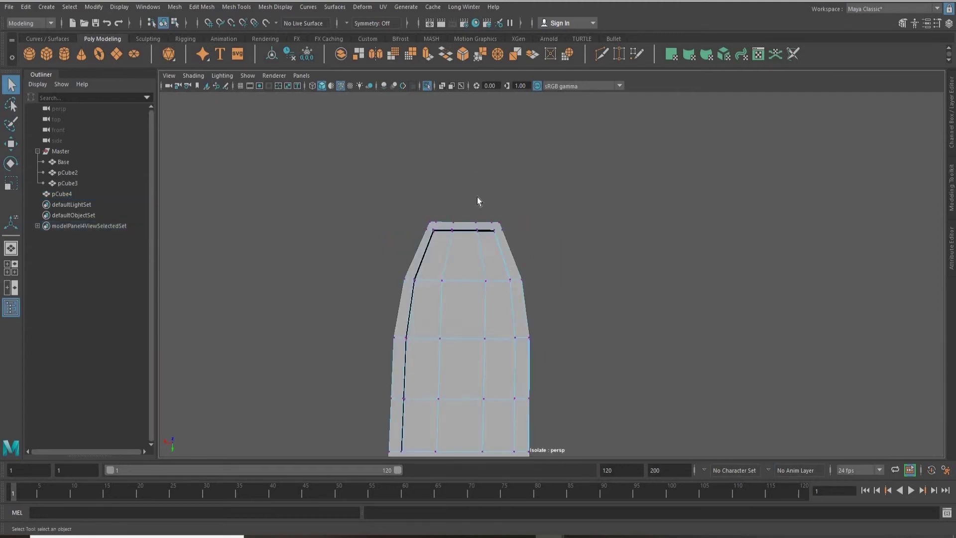
{"action": "key", "text": "w"}
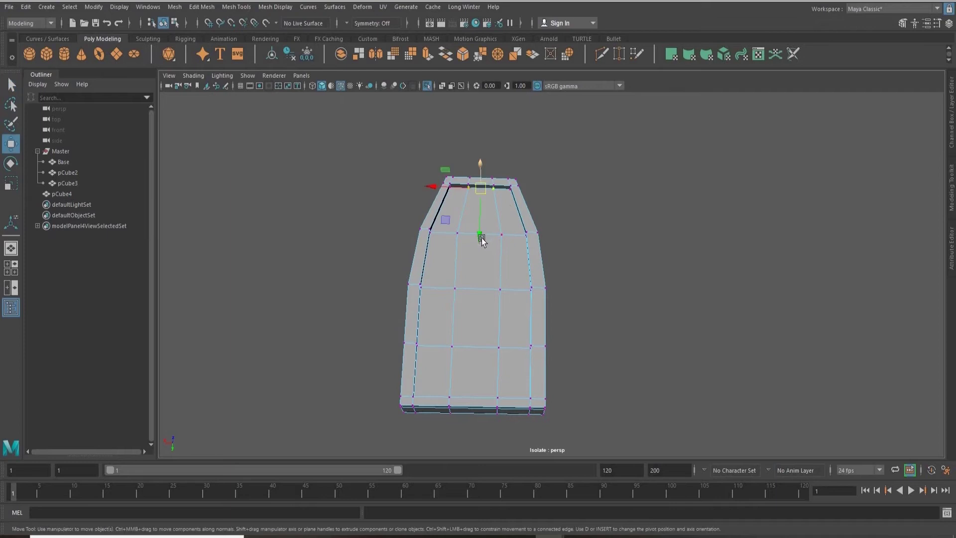
{"action": "left_click_drag", "start_coordinate": [481, 236], "coordinate": [480, 238]}
{"action": "left_click_drag", "start_coordinate": [503, 346], "coordinate": [502, 298], "text": "alt"}
{"action": "left_click_drag", "start_coordinate": [476, 331], "coordinate": [381, 311], "text": "alt"}
Step: Try scaling the partly selected vertices of the panel's top face narrower horizontally and undo it
{"action": "key", "text": "q"}
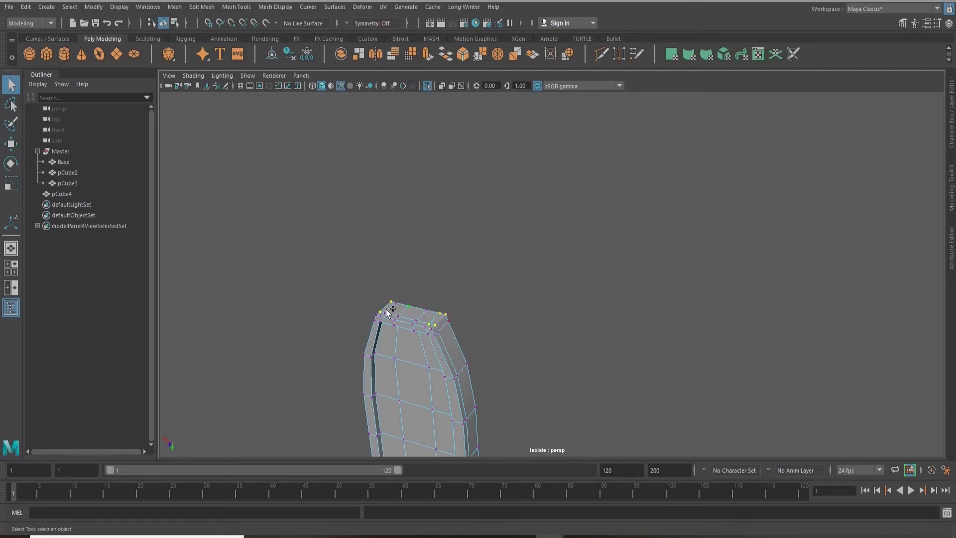
{"action": "left_click_drag", "start_coordinate": [585, 266], "coordinate": [573, 271], "text": "alt"}
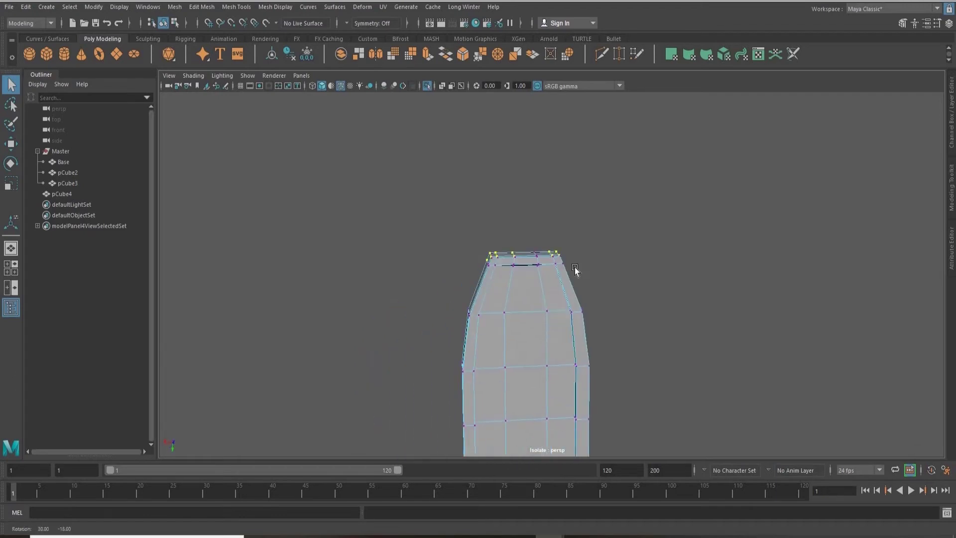
{"action": "key", "text": "r"}
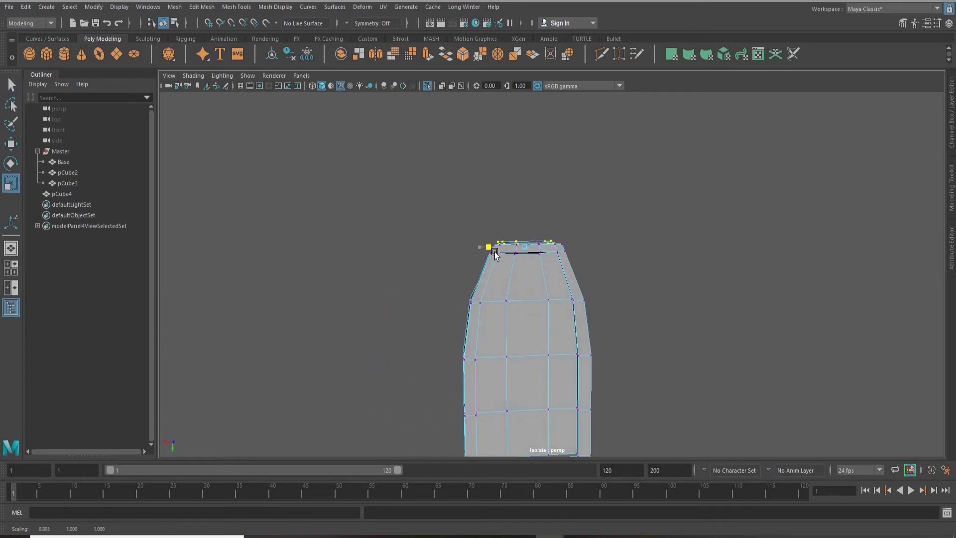
{"action": "left_click_drag", "start_coordinate": [493, 252], "coordinate": [478, 306], "text": "alt"}
{"action": "right_click_drag", "start_coordinate": [452, 279], "coordinate": [508, 233], "text": "alt"}
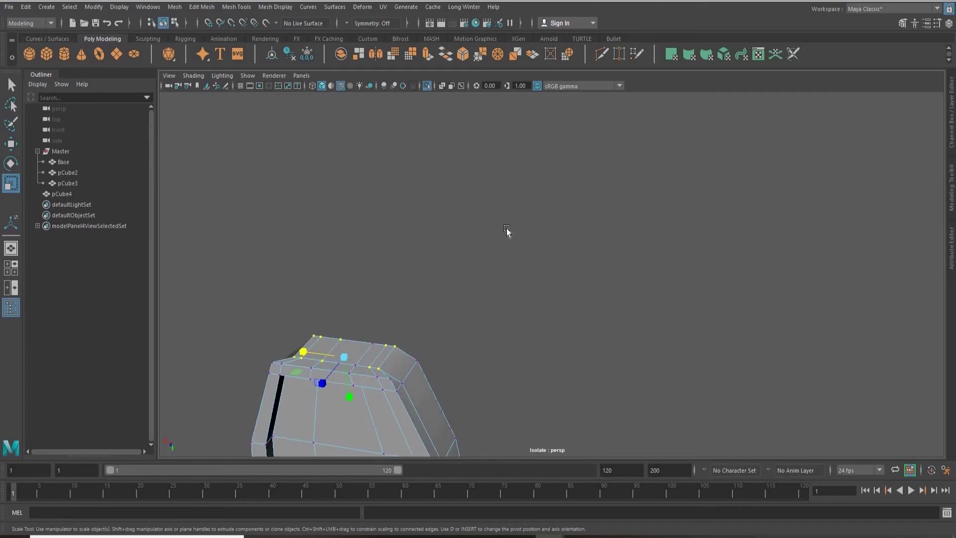
{"action": "middle_click_drag", "start_coordinate": [508, 232], "coordinate": [585, 175], "text": "alt"}
{"action": "left_click_drag", "start_coordinate": [531, 247], "coordinate": [562, 219], "text": "alt"}
{"action": "key", "text": "ctrl+z"}
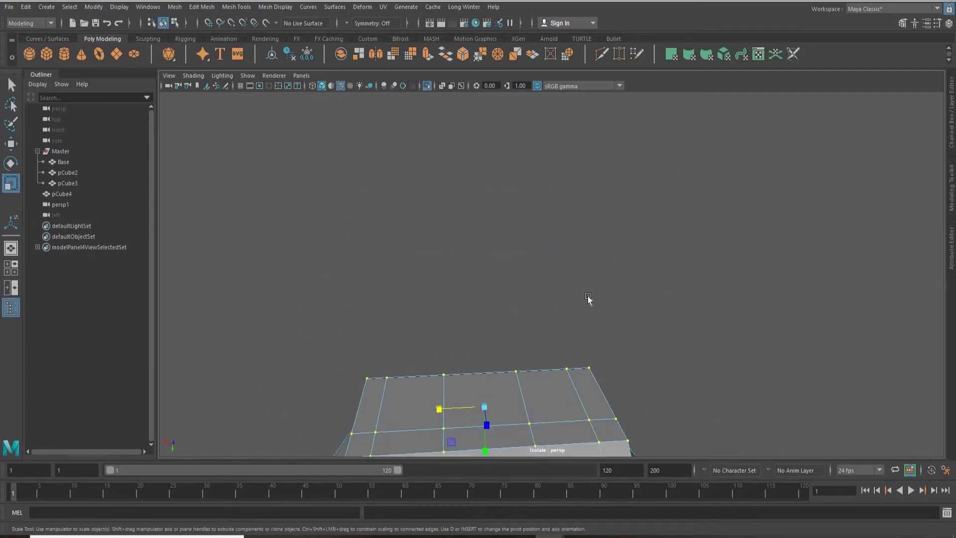
Step: Scale all vertices of the panel's top face narrower horizontally and return to object mode
{"action": "right_click_drag", "start_coordinate": [581, 277], "coordinate": [501, 258], "text": "alt"}
{"action": "left_click_drag", "start_coordinate": [501, 258], "coordinate": [486, 285], "text": "alt"}
{"action": "scroll", "coordinate": [575, 318], "scroll_direction": "down", "scroll_amount": 4}
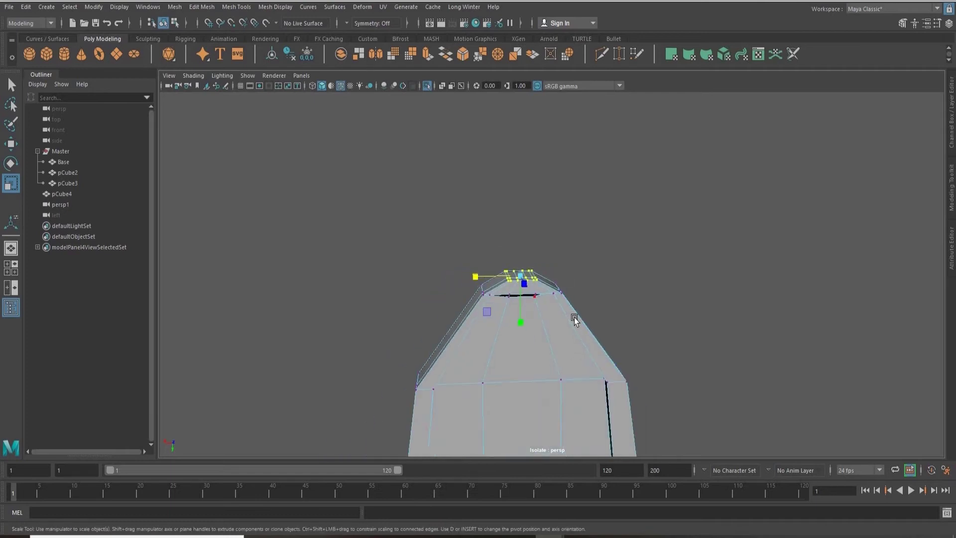
{"action": "left_click_drag", "start_coordinate": [575, 317], "coordinate": [602, 357], "text": "alt"}
{"action": "right_click_drag", "start_coordinate": [602, 357], "coordinate": [649, 254]}
Step: Preview the panel with smoothing, switch back to the unsmoothed display and check its tapered top
{"action": "scroll", "coordinate": [705, 365], "scroll_direction": "down", "scroll_amount": 4}
{"action": "left_click_drag", "start_coordinate": [705, 364], "coordinate": [588, 310], "text": "alt"}
{"action": "key", "text": "3"}
{"action": "key", "text": "1"}
{"action": "left_click_drag", "start_coordinate": [533, 269], "coordinate": [478, 270], "text": "alt"}
{"action": "scroll", "coordinate": [447, 270], "scroll_direction": "up", "scroll_amount": 3}
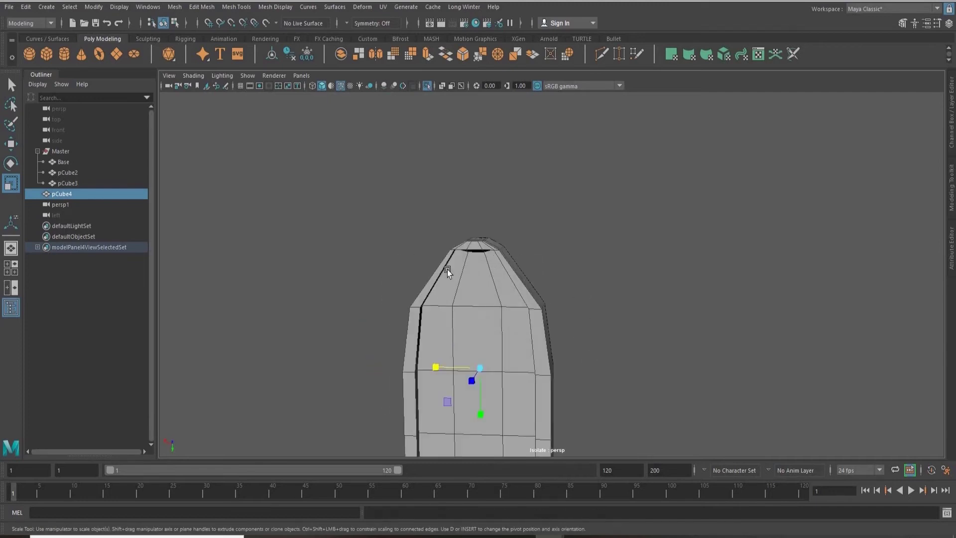
Step: Move the two inner corner vertices at the recess's top edge down level with the middle ones, and return to object mode
{"action": "scroll", "coordinate": [447, 270], "scroll_direction": "up", "scroll_amount": 5}
{"action": "middle_click_drag", "start_coordinate": [447, 271], "coordinate": [458, 259], "text": "alt"}
{"action": "middle_click_drag", "start_coordinate": [420, 217], "coordinate": [423, 244], "text": "alt"}
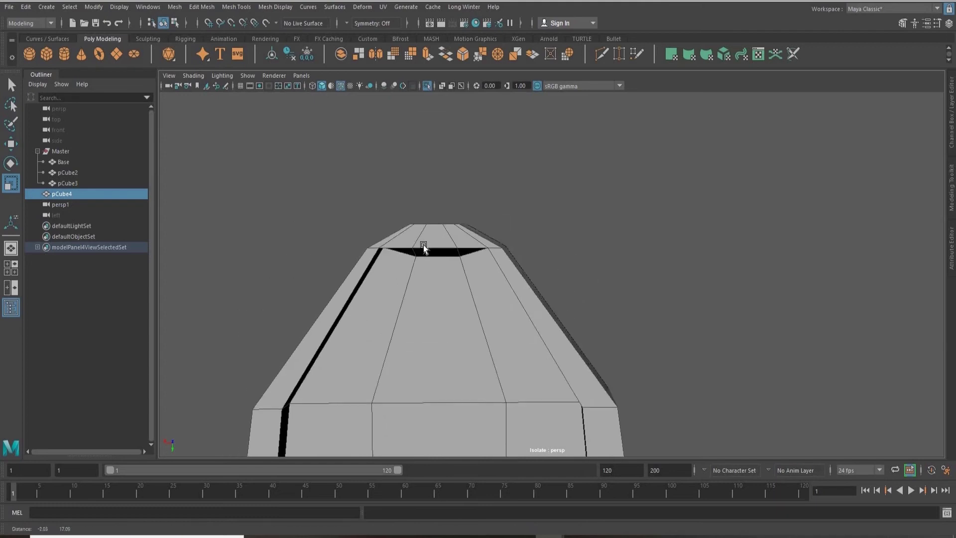
{"action": "scroll", "coordinate": [423, 244], "scroll_direction": "up", "scroll_amount": 1}
{"action": "scroll", "coordinate": [446, 222], "scroll_direction": "up", "scroll_amount": 4}
{"action": "key", "text": "q"}
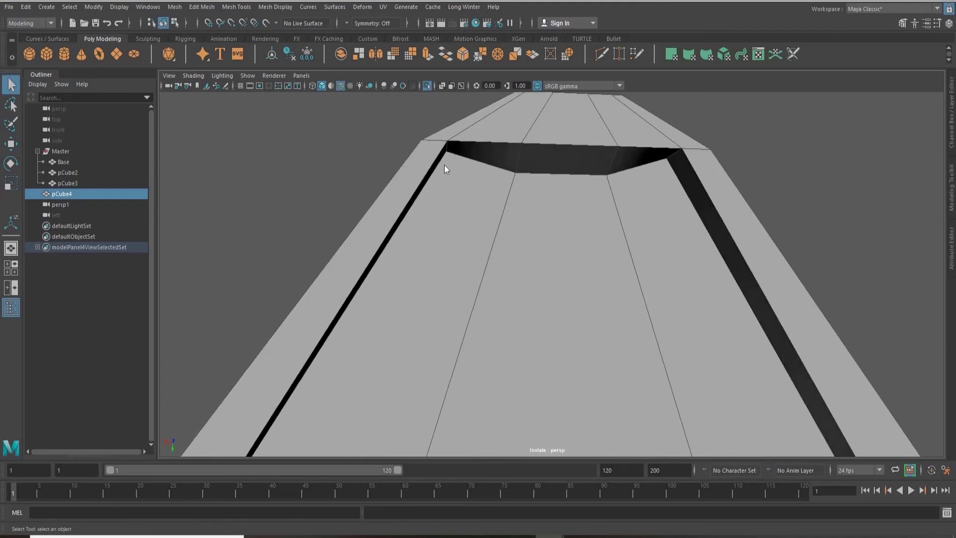
{"action": "right_click_drag", "start_coordinate": [445, 166], "coordinate": [672, 165]}
{"action": "key", "text": "w"}
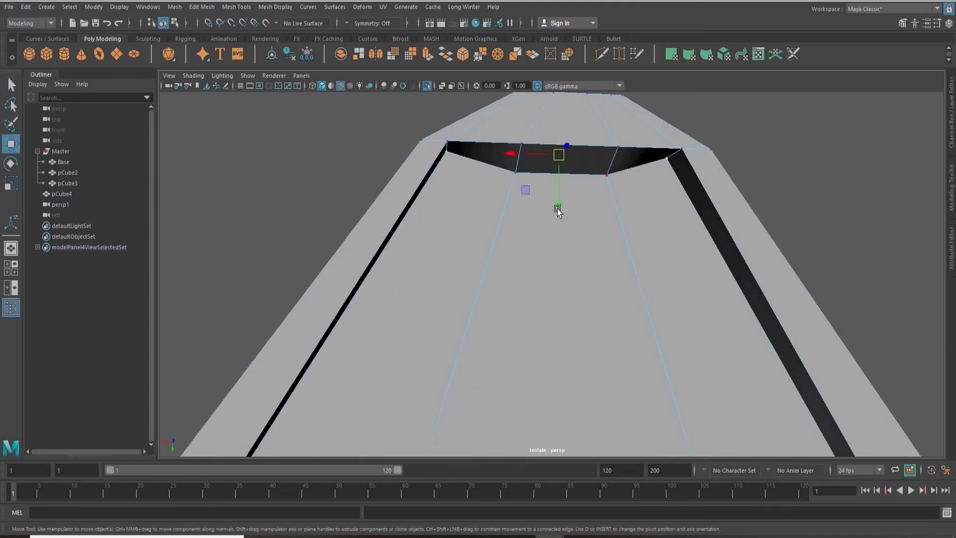
{"action": "left_click_drag", "start_coordinate": [557, 207], "coordinate": [572, 228]}
{"action": "scroll", "coordinate": [568, 249], "scroll_direction": "down", "scroll_amount": 3}
{"action": "scroll", "coordinate": [568, 249], "scroll_direction": "down", "scroll_amount": 2}
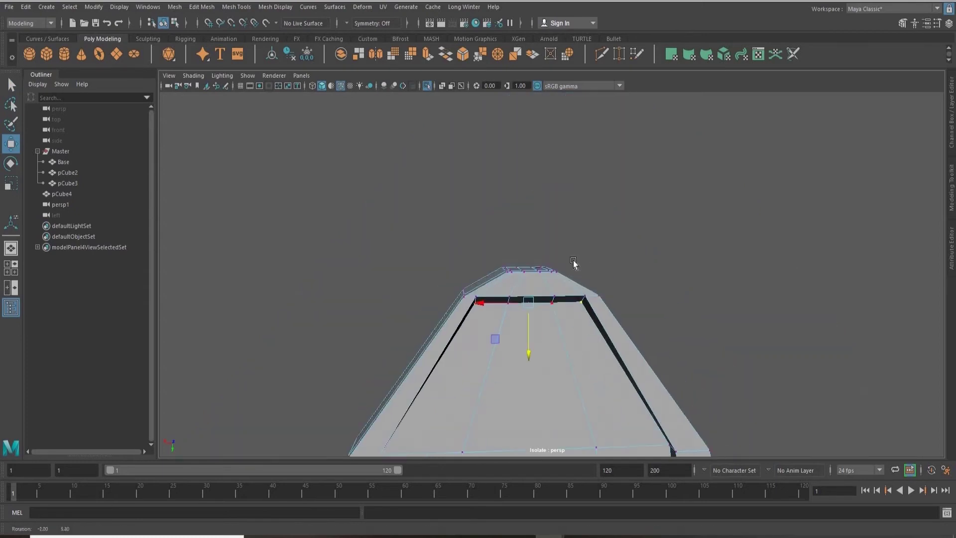
{"action": "scroll", "coordinate": [580, 248], "scroll_direction": "down", "scroll_amount": 6}
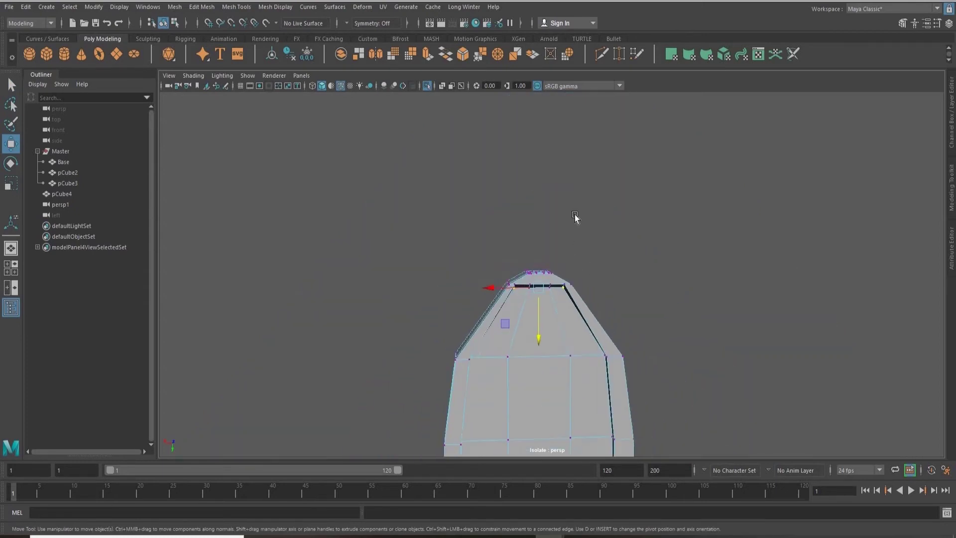
{"action": "middle_click_drag", "start_coordinate": [592, 306], "coordinate": [563, 199], "text": "alt"}
{"action": "right_click_drag", "start_coordinate": [558, 241], "coordinate": [605, 226]}
{"action": "left_click_drag", "start_coordinate": [513, 259], "coordinate": [398, 438], "text": "alt"}
{"action": "scroll", "coordinate": [431, 450], "scroll_direction": "down", "scroll_amount": 4}
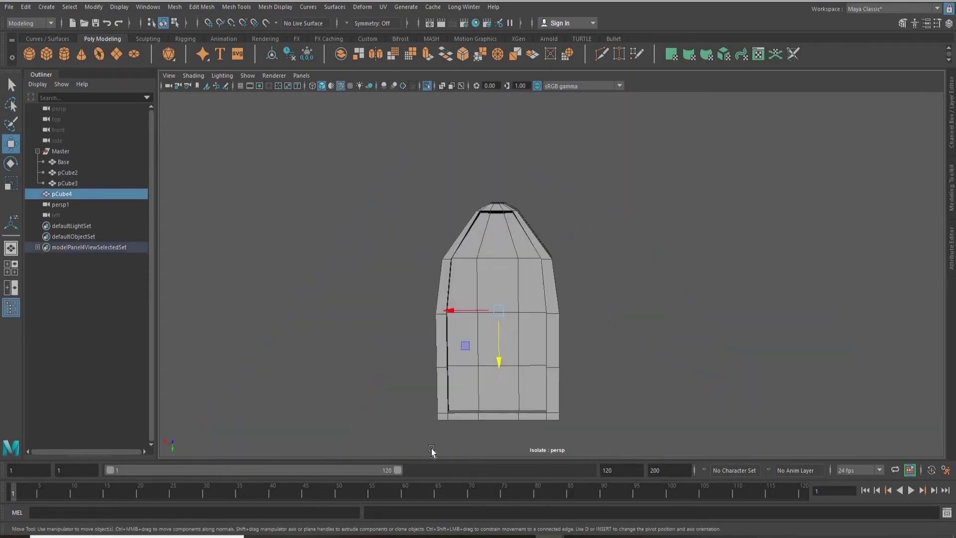
Step: Extrude the narrow band of faces around the panel's bottom outward to form a projecting base
{"action": "middle_click_drag", "start_coordinate": [431, 399], "coordinate": [417, 305], "text": "alt"}
{"action": "scroll", "coordinate": [396, 317], "scroll_direction": "up", "scroll_amount": 8}
{"action": "left_click_drag", "start_coordinate": [392, 322], "coordinate": [309, 398], "text": "alt"}
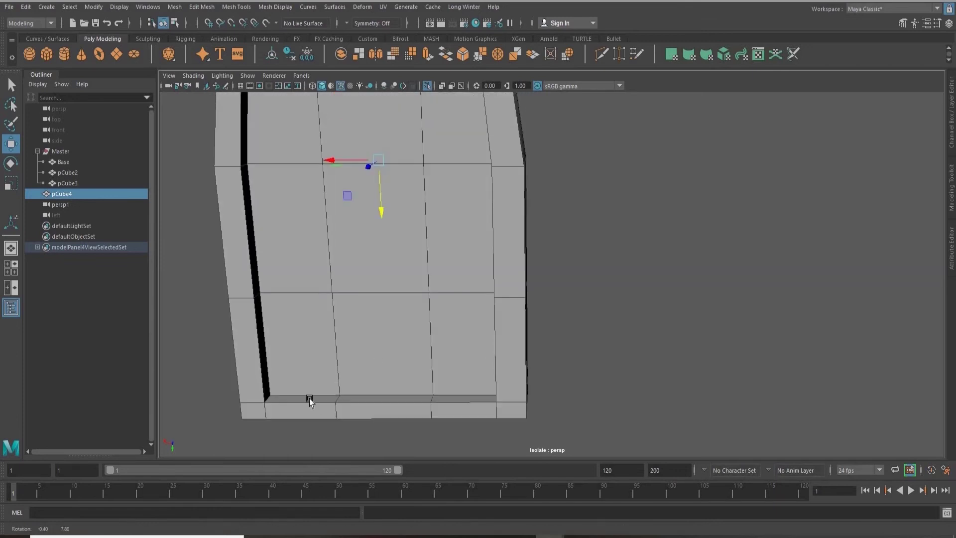
{"action": "right_click_drag", "start_coordinate": [348, 270], "coordinate": [393, 294]}
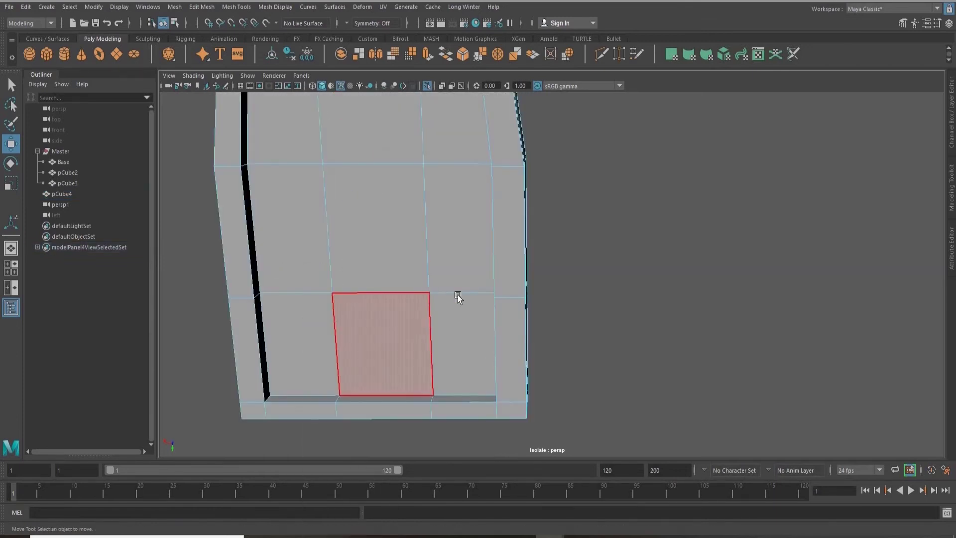
{"action": "scroll", "coordinate": [458, 294], "scroll_direction": "down", "scroll_amount": 5}
{"action": "left_click", "coordinate": [491, 313]}
{"action": "key", "text": "q"}
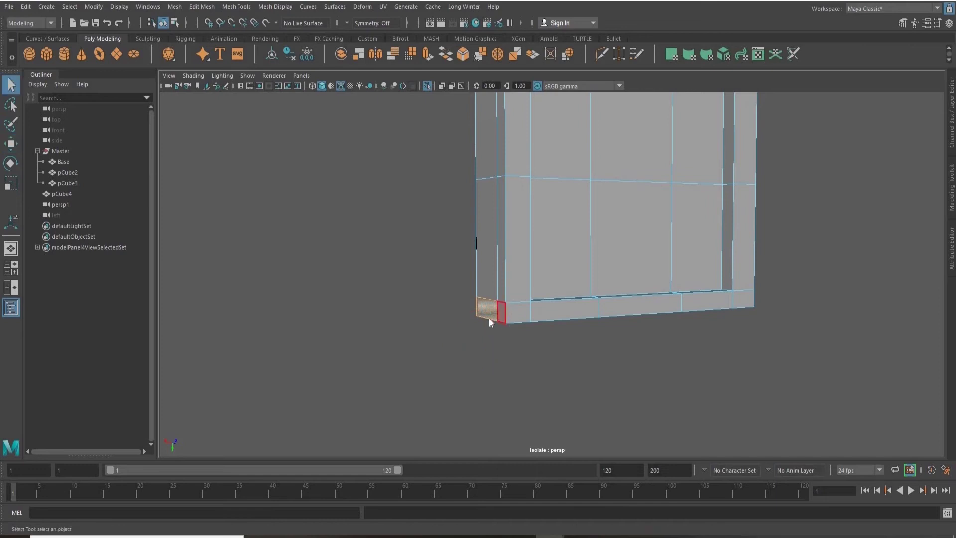
{"action": "key", "text": "space"}
{"action": "left_click_drag", "start_coordinate": [496, 319], "coordinate": [480, 321]}
{"action": "left_click_drag", "start_coordinate": [480, 314], "coordinate": [319, 308], "text": "alt"}
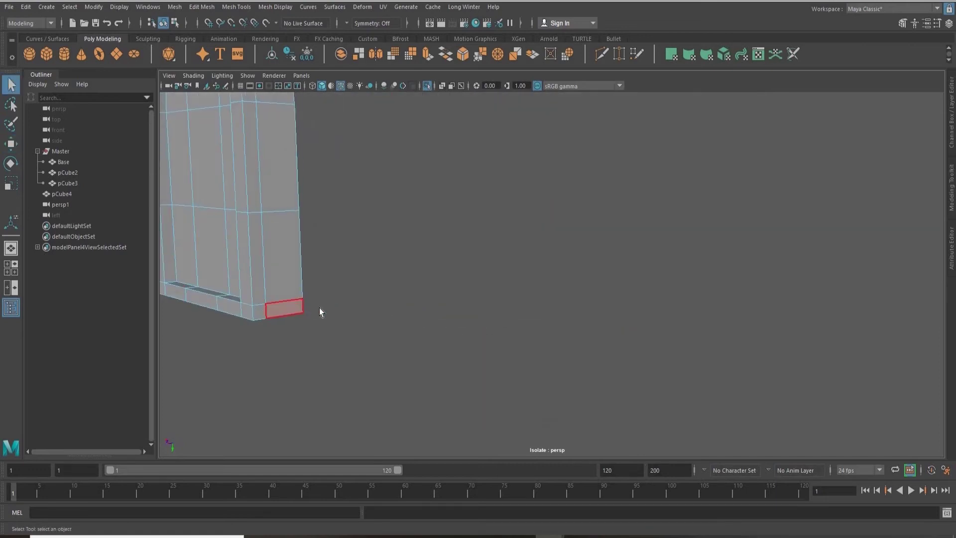
{"action": "left_click_drag", "start_coordinate": [409, 307], "coordinate": [602, 324], "text": "alt"}
{"action": "key", "text": "ctrl+e"}
{"action": "left_click_drag", "start_coordinate": [574, 263], "coordinate": [593, 392], "text": "alt"}
{"action": "middle_click_drag", "start_coordinate": [549, 199], "coordinate": [578, 383], "text": "alt"}
{"action": "left_click_drag", "start_coordinate": [523, 279], "coordinate": [584, 254], "text": "alt"}
Step: Select the projecting base's outer and underside faces and move them down so the base's top slopes
{"action": "key", "text": "q"}
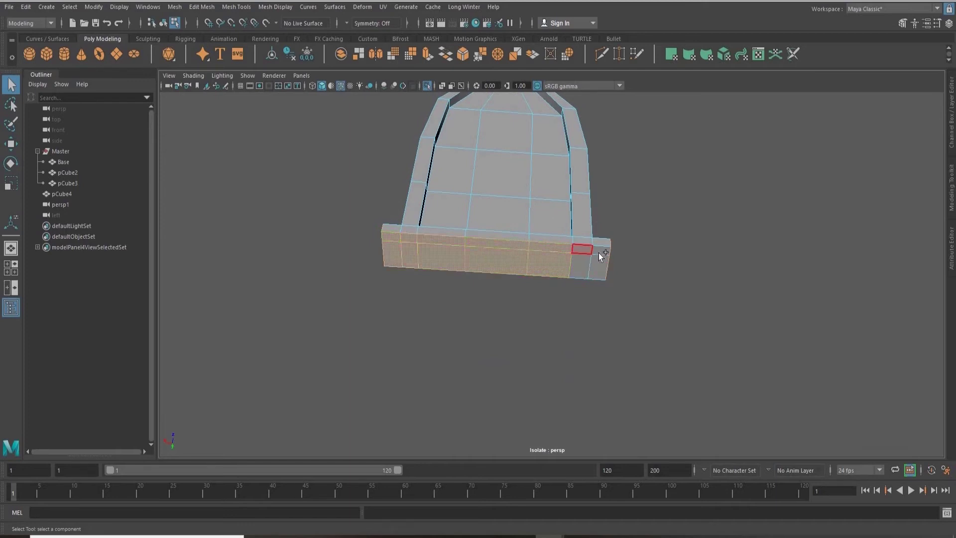
{"action": "left_click_drag", "start_coordinate": [576, 331], "coordinate": [508, 359], "text": "alt"}
{"action": "key", "text": "w"}
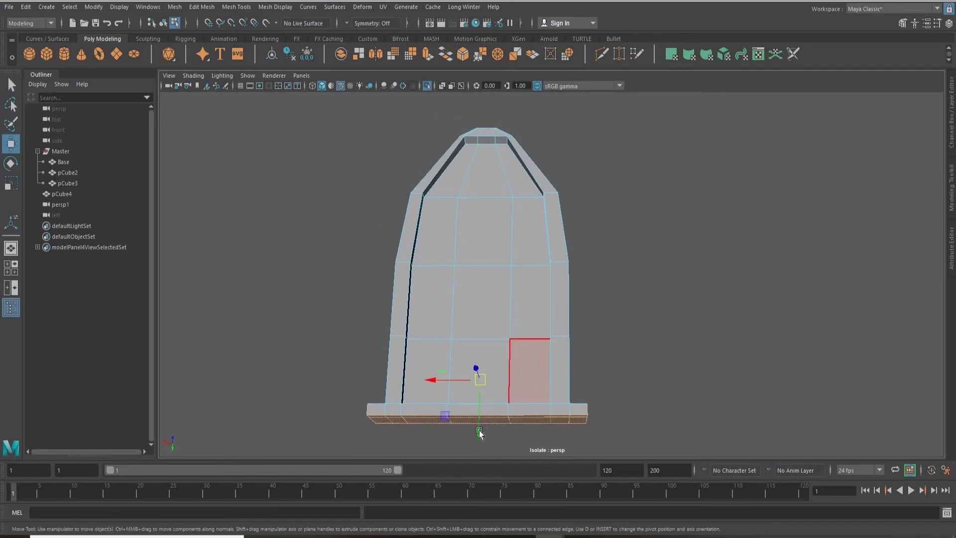
{"action": "left_click_drag", "start_coordinate": [479, 433], "coordinate": [479, 442]}
{"action": "scroll", "coordinate": [570, 359], "scroll_direction": "down", "scroll_amount": 3}
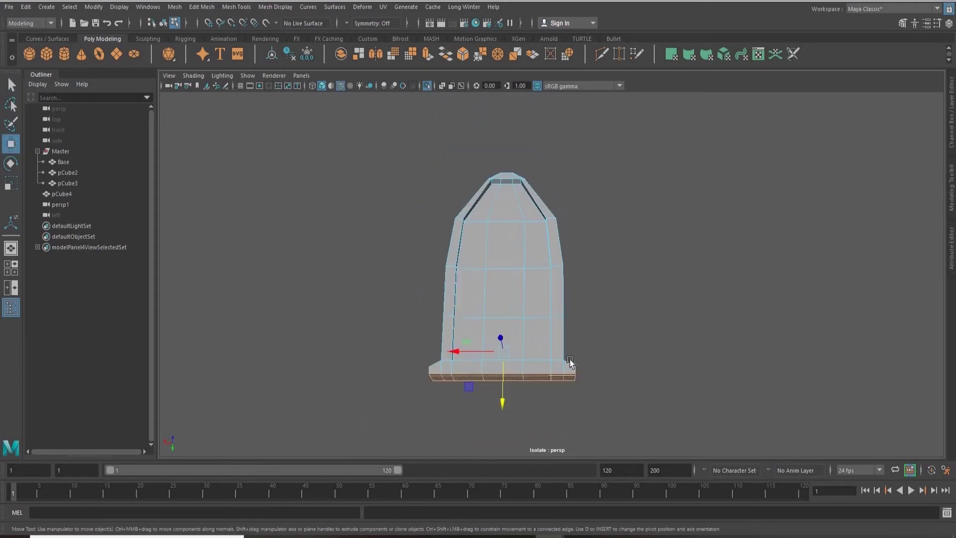
{"action": "middle_click_drag", "start_coordinate": [570, 359], "coordinate": [578, 407], "text": "alt"}
{"action": "left_click_drag", "start_coordinate": [289, 314], "coordinate": [568, 313], "text": "alt"}
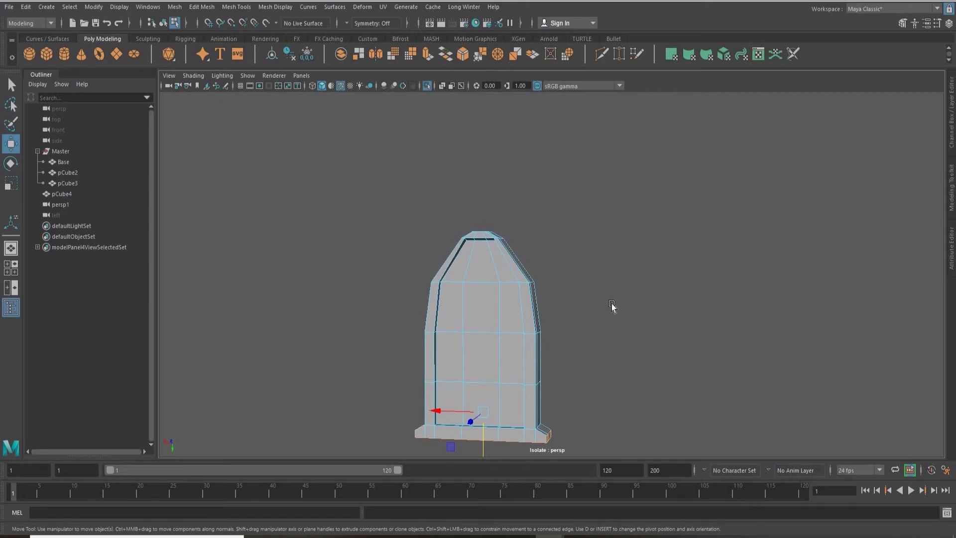
{"action": "left_click_drag", "start_coordinate": [611, 305], "coordinate": [592, 269], "text": "alt"}
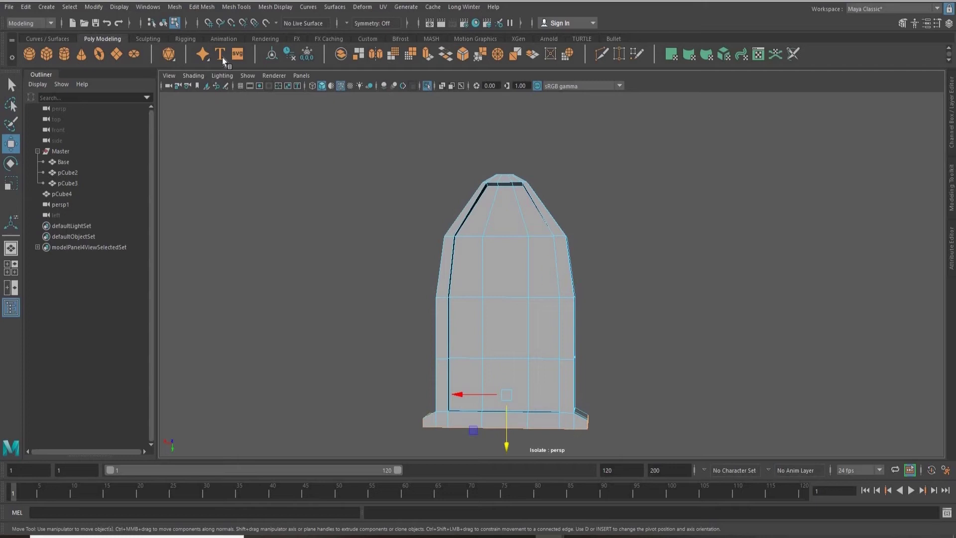
Step: Insert a horizontal edge loop across the panel just above the row where its sides begin tapering
{"action": "left_click", "coordinate": [236, 7]}
{"action": "left_click", "coordinate": [278, 87]}
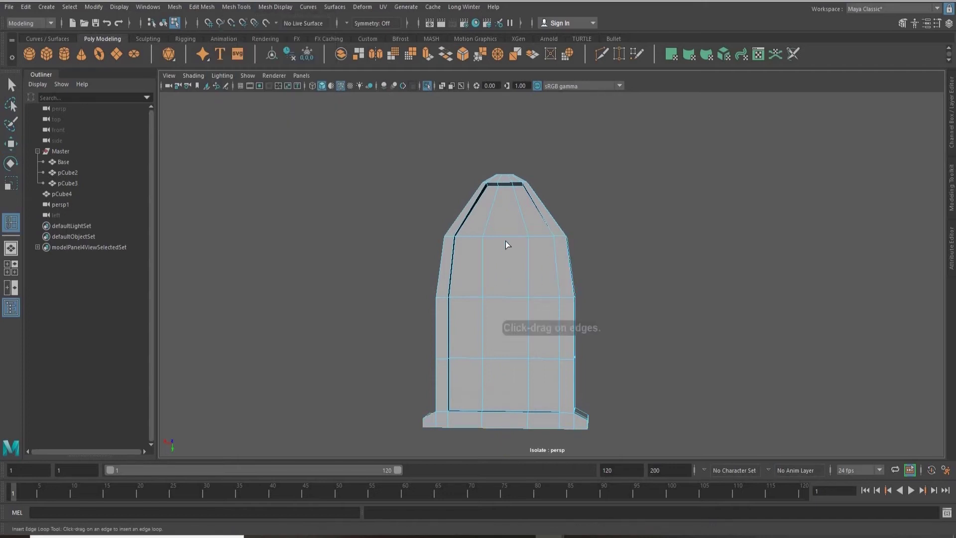
{"action": "scroll", "coordinate": [502, 237], "scroll_direction": "up", "scroll_amount": 3}
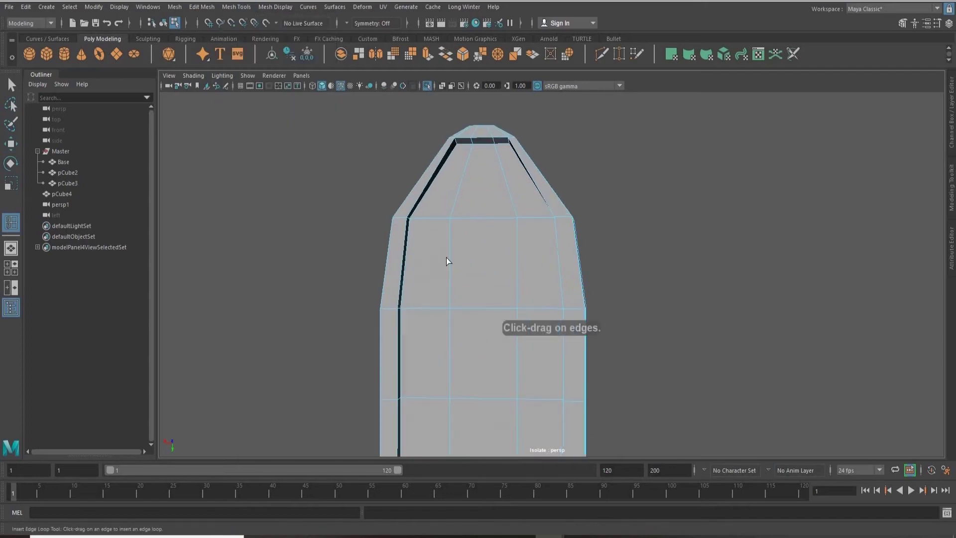
{"action": "left_click", "coordinate": [401, 274]}
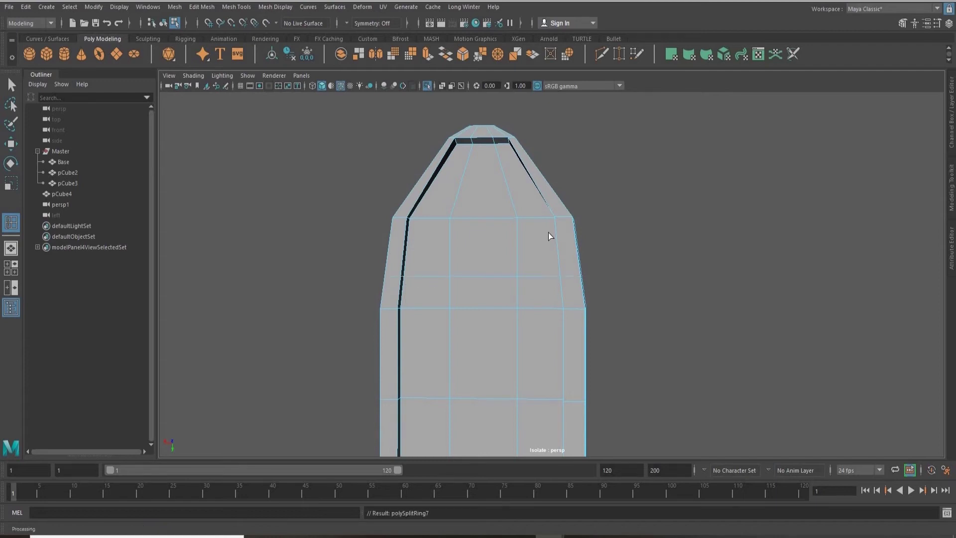
Step: Extrude the recessed front faces between the new edge loop and the row below outward into a crossbar, with local translate Z about 6.68
{"action": "key", "text": "q"}
{"action": "right_click_drag", "start_coordinate": [470, 271], "coordinate": [469, 300]}
{"action": "right_click_drag", "start_coordinate": [404, 271], "coordinate": [456, 291], "text": "alt"}
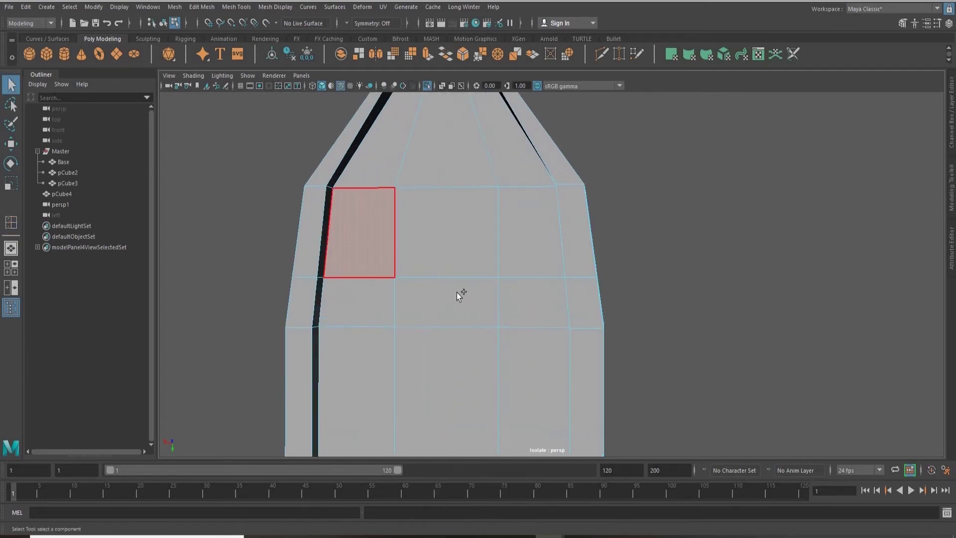
{"action": "left_click", "coordinate": [359, 300], "text": "shift"}
{"action": "left_click", "coordinate": [456, 293], "text": "shift"}
{"action": "left_click", "coordinate": [538, 289], "text": "shift"}
{"action": "right_click_drag", "start_coordinate": [538, 288], "coordinate": [491, 297], "text": "alt"}
{"action": "left_click_drag", "start_coordinate": [491, 297], "coordinate": [468, 301], "text": "alt"}
{"action": "key", "text": "ctrl+e"}
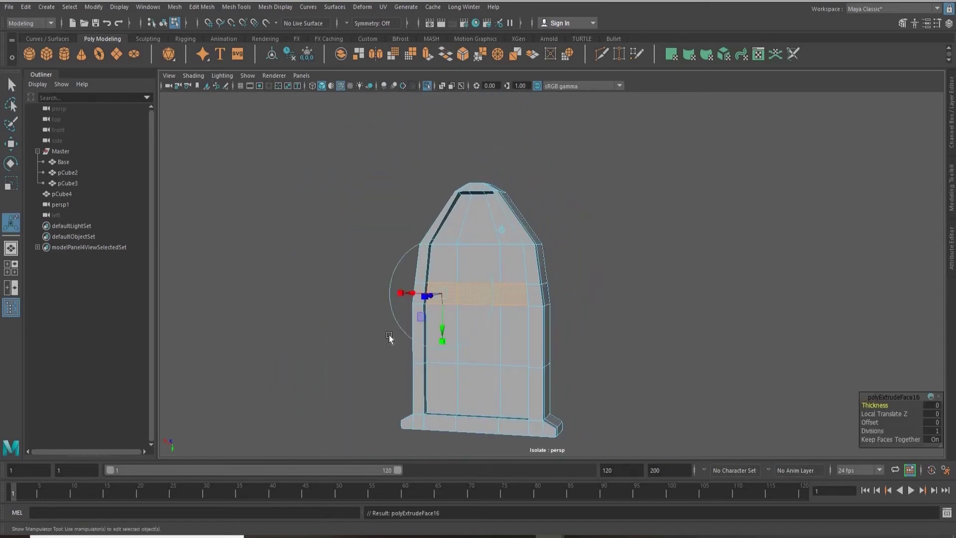
{"action": "mouse_move", "coordinate": [389, 336]}
{"action": "left_mouse_down", "text": "alt"}
{"action": "mouse_move", "coordinate": [379, 332]}
{"action": "mouse_move", "coordinate": [401, 335]}
{"action": "left_mouse_up", "text": "alt"}
{"action": "mouse_move", "coordinate": [589, 331]}
{"action": "left_mouse_down", "text": "alt"}
{"action": "mouse_move", "coordinate": [663, 331]}
{"action": "mouse_move", "coordinate": [536, 330]}
{"action": "mouse_move", "coordinate": [602, 324]}
{"action": "left_mouse_up", "text": "alt"}
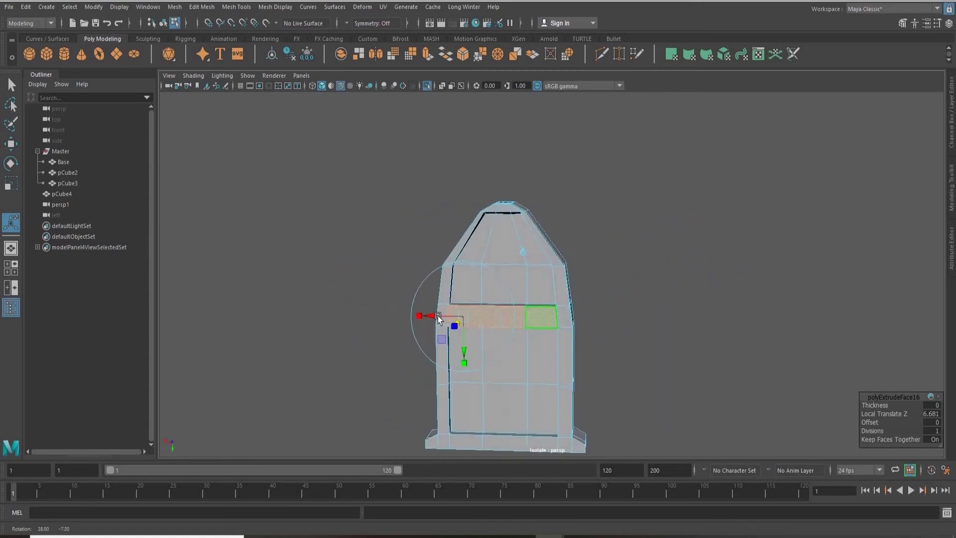
Step: Try scaling the crossbar's front faces narrower horizontally and undo the attempts
{"action": "left_click_drag", "start_coordinate": [442, 316], "coordinate": [469, 316]}
{"action": "key", "text": "ctrl+z"}
{"action": "key", "text": "r"}
{"action": "key", "text": "ctrl+z"}
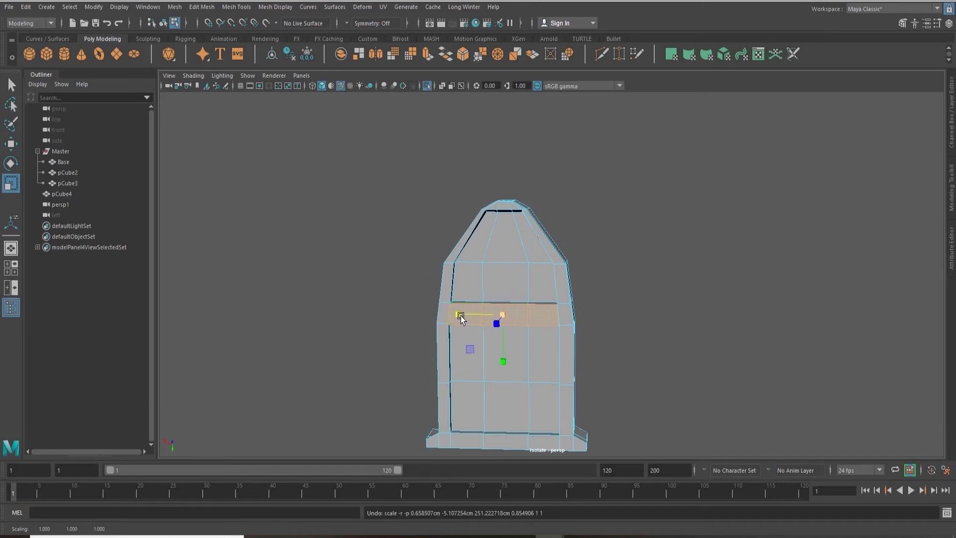
Step: Scale the crossbar's front faces horizontally to about 1.2 times so they overlap the side frames, and deselect the panel in object mode
{"action": "left_click_drag", "start_coordinate": [647, 326], "coordinate": [686, 336], "text": "alt"}
{"action": "scroll", "coordinate": [610, 258], "scroll_direction": "up", "scroll_amount": 5}
{"action": "left_click_drag", "start_coordinate": [611, 284], "coordinate": [564, 277], "text": "alt"}
{"action": "scroll", "coordinate": [575, 276], "scroll_direction": "up", "scroll_amount": 2}
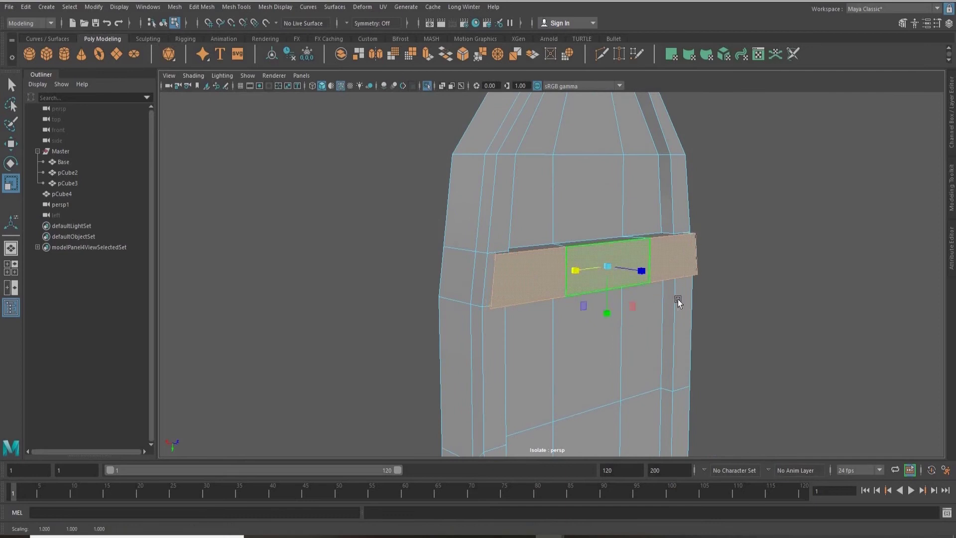
{"action": "left_click_drag", "start_coordinate": [677, 299], "coordinate": [445, 284], "text": "alt"}
{"action": "left_click_drag", "start_coordinate": [542, 258], "coordinate": [567, 223], "text": "alt"}
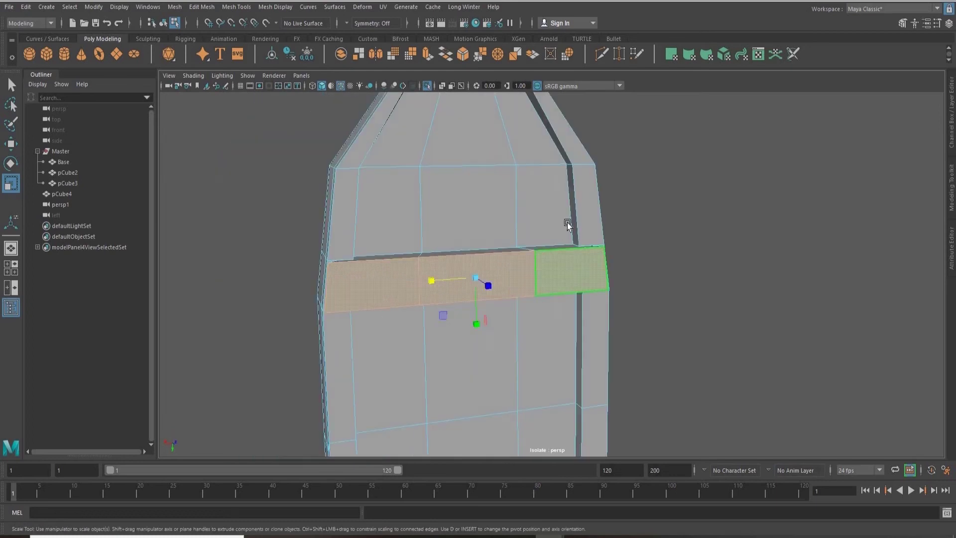
{"action": "right_click_drag", "start_coordinate": [529, 239], "coordinate": [701, 236]}
{"action": "left_click", "coordinate": [749, 262]}
{"action": "scroll", "coordinate": [749, 262], "scroll_direction": "down", "scroll_amount": 5}
{"action": "left_click_drag", "start_coordinate": [605, 262], "coordinate": [722, 246], "text": "alt"}
{"action": "scroll", "coordinate": [696, 257], "scroll_direction": "up", "scroll_amount": 5}
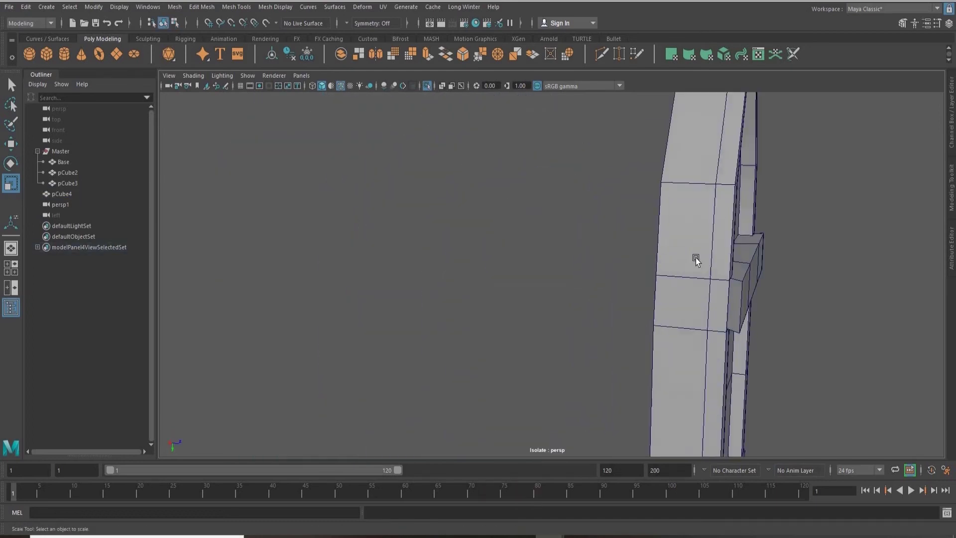
Step: Select all the underside faces of the panel's projecting base and move them slightly downward to thicken it
{"action": "left_click_drag", "start_coordinate": [547, 270], "coordinate": [542, 271], "text": "alt"}
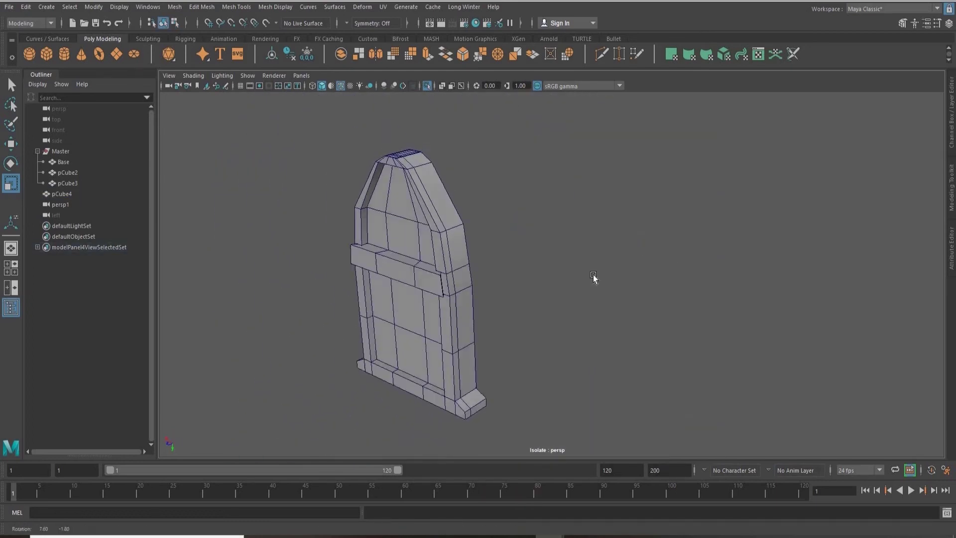
{"action": "left_click_drag", "start_coordinate": [594, 277], "coordinate": [535, 271], "text": "alt"}
{"action": "scroll", "coordinate": [543, 254], "scroll_direction": "up", "scroll_amount": 5}
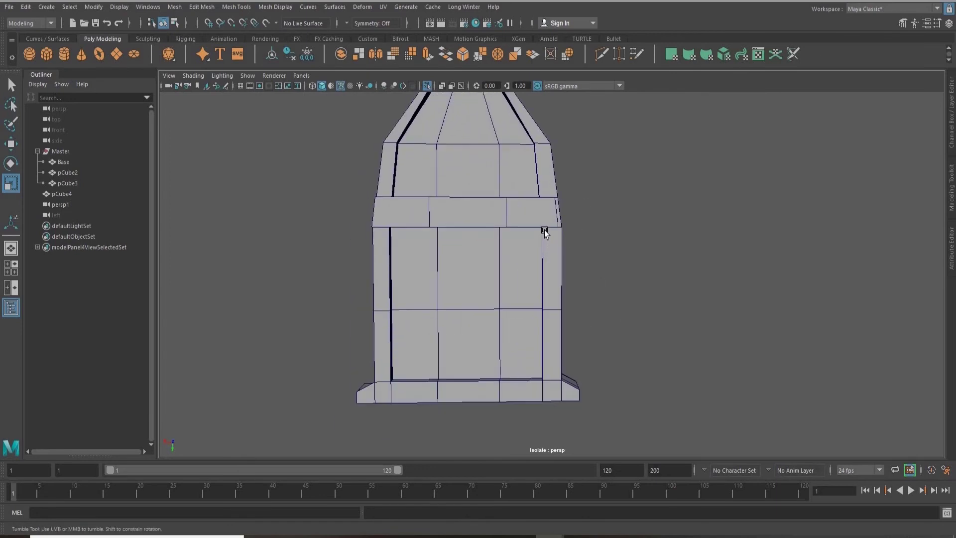
{"action": "left_click_drag", "start_coordinate": [545, 230], "coordinate": [455, 228], "text": "alt"}
{"action": "right_click", "coordinate": [456, 227]}
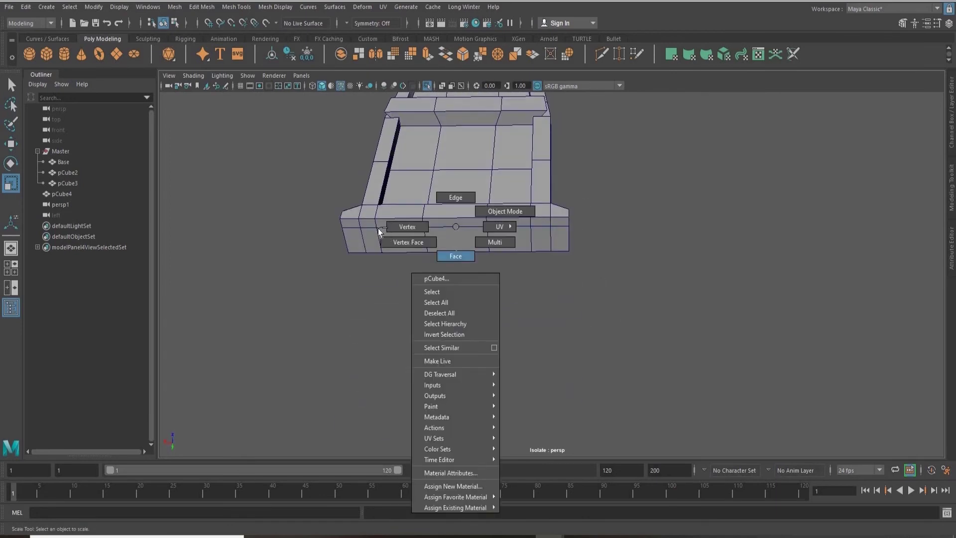
{"action": "right_click_drag", "start_coordinate": [455, 226], "coordinate": [456, 256]}
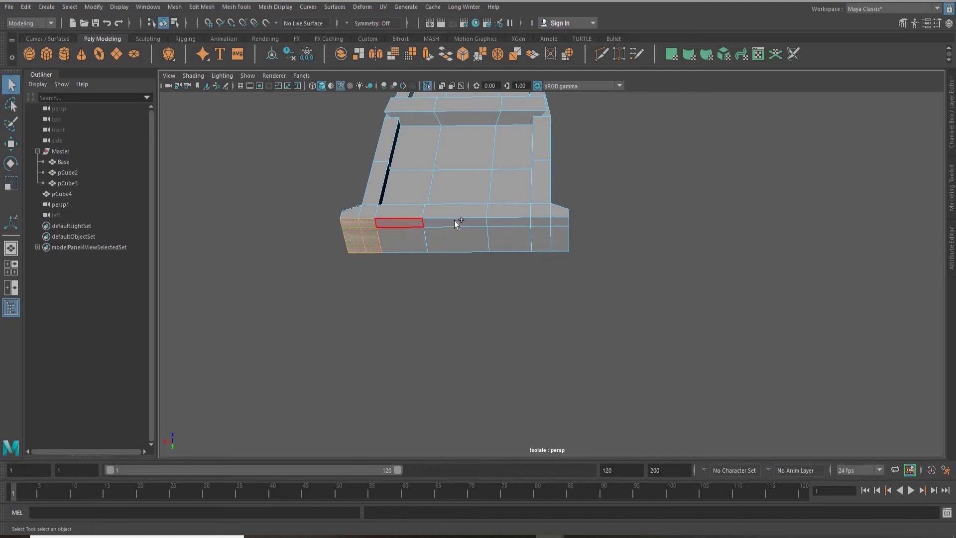
{"action": "left_click_drag", "start_coordinate": [525, 219], "coordinate": [542, 234], "text": "shift"}
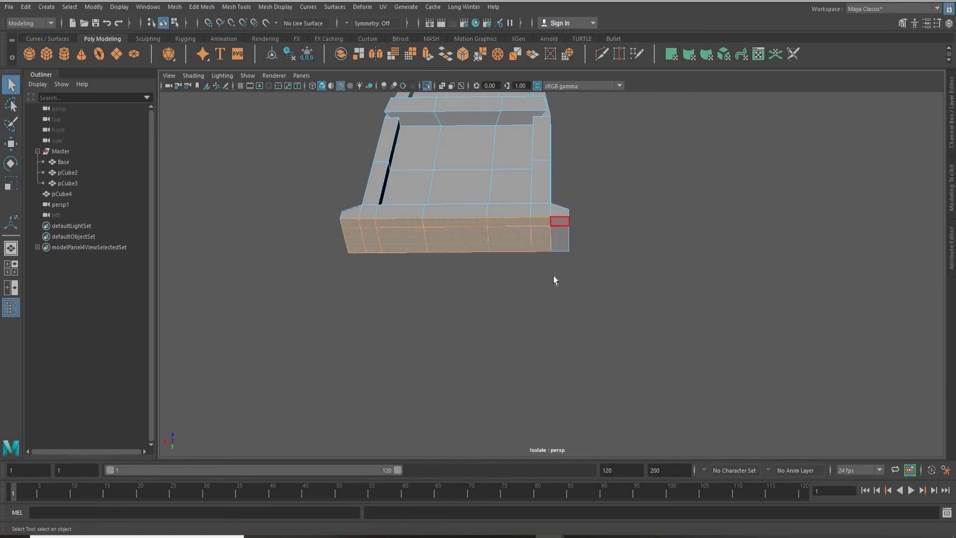
{"action": "left_click_drag", "start_coordinate": [544, 332], "coordinate": [559, 366], "text": "alt"}
{"action": "key", "text": "w"}
{"action": "left_click_drag", "start_coordinate": [462, 416], "coordinate": [464, 422]}
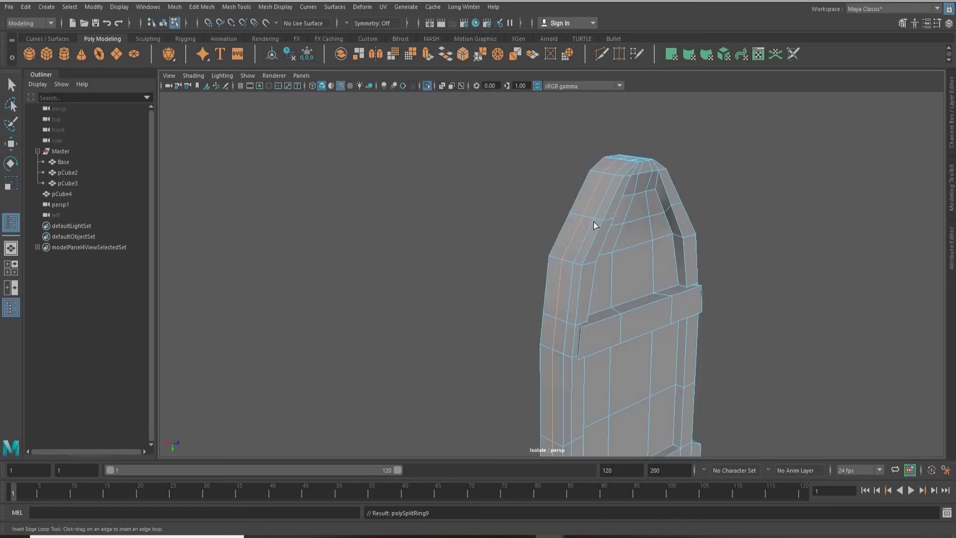
Step: Undo the edge loop along the frame's side thickness and move the selected edges on the arch's sides slightly up
{"action": "key", "text": "ctrl+z"}
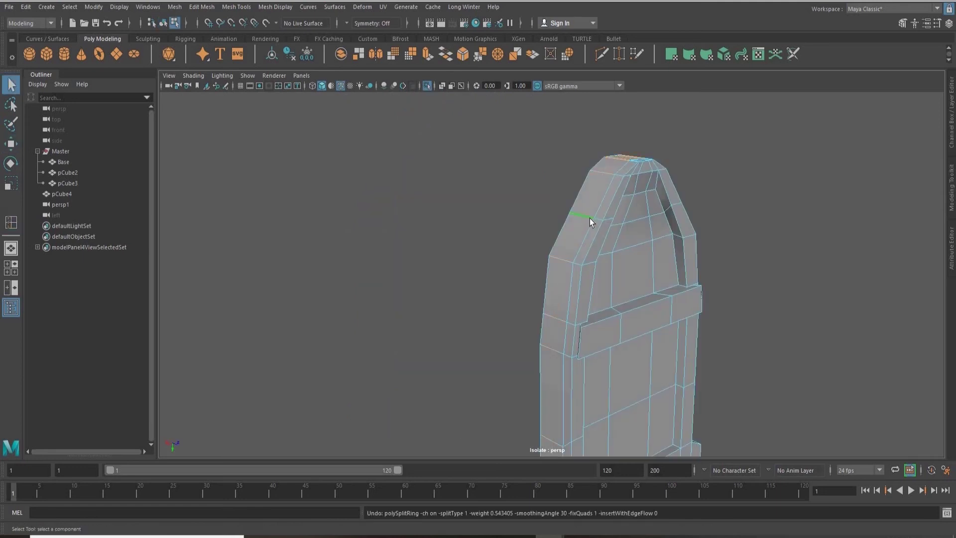
{"action": "left_click_drag", "start_coordinate": [586, 233], "coordinate": [507, 215], "text": "alt"}
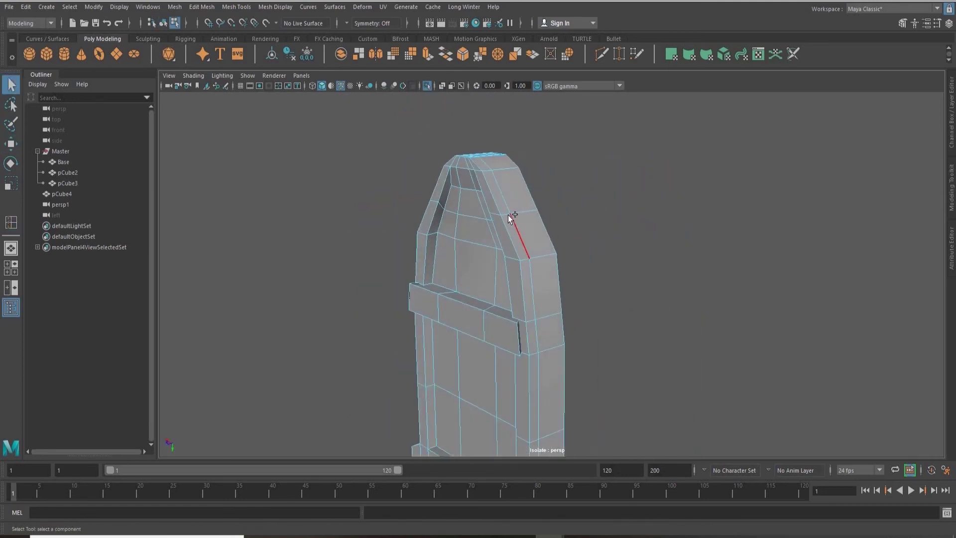
{"action": "left_click_drag", "start_coordinate": [632, 226], "coordinate": [648, 224], "text": "alt"}
{"action": "key", "text": "w"}
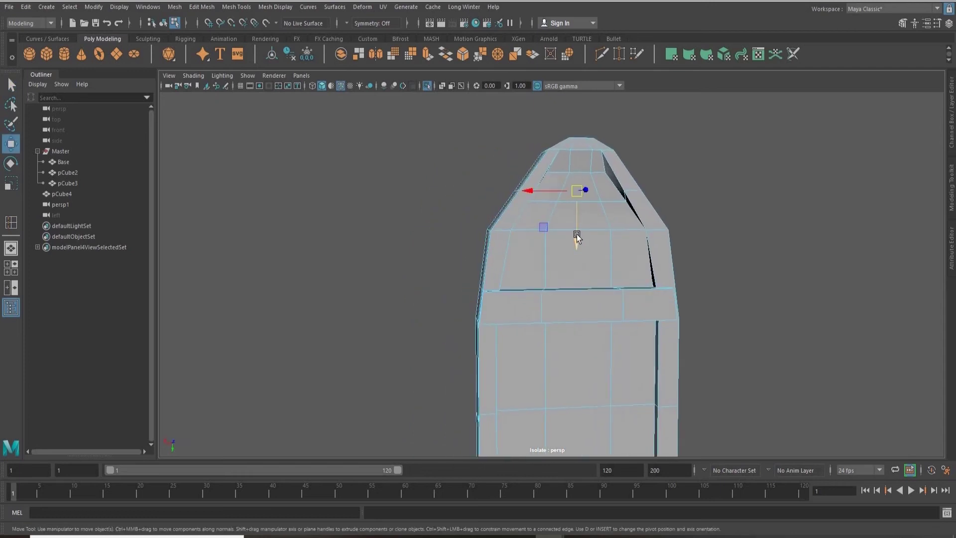
{"action": "left_click_drag", "start_coordinate": [576, 234], "coordinate": [575, 228]}
Step: Extrude the narrow central faces along the panel's peak upward into a small ridge
{"action": "left_click_drag", "start_coordinate": [550, 265], "coordinate": [615, 280], "text": "alt"}
{"action": "scroll", "coordinate": [610, 279], "scroll_direction": "down", "scroll_amount": 5}
{"action": "left_click_drag", "start_coordinate": [502, 246], "coordinate": [553, 154], "text": "alt"}
{"action": "scroll", "coordinate": [538, 279], "scroll_direction": "up", "scroll_amount": 5}
{"action": "scroll", "coordinate": [533, 241], "scroll_direction": "up", "scroll_amount": 3}
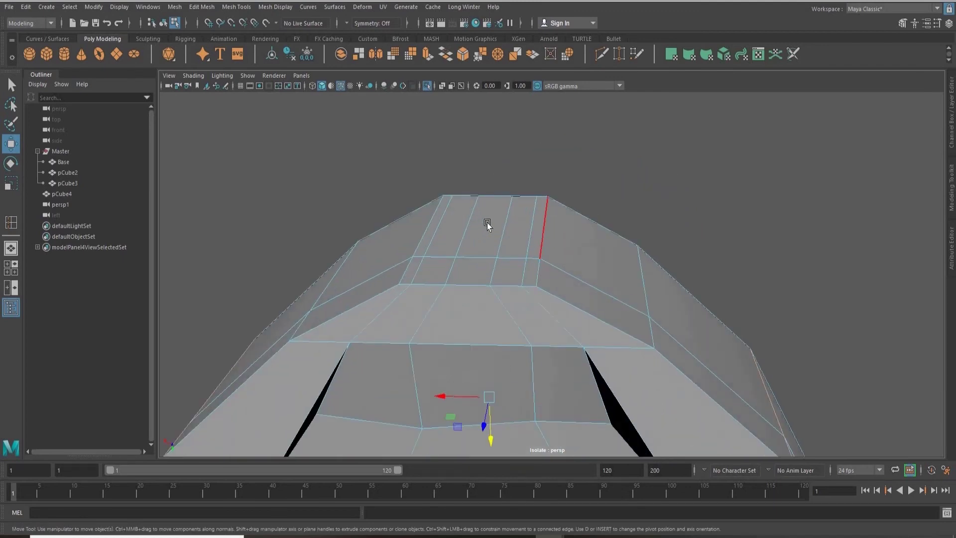
{"action": "left_click_drag", "start_coordinate": [522, 218], "coordinate": [563, 204], "text": "alt"}
{"action": "right_click_drag", "start_coordinate": [561, 184], "coordinate": [566, 201]}
{"action": "left_click", "coordinate": [566, 176]}
{"action": "left_click_drag", "start_coordinate": [647, 262], "coordinate": [814, 382], "text": "alt"}
{"action": "left_click_drag", "start_coordinate": [728, 380], "coordinate": [591, 262], "text": "alt"}
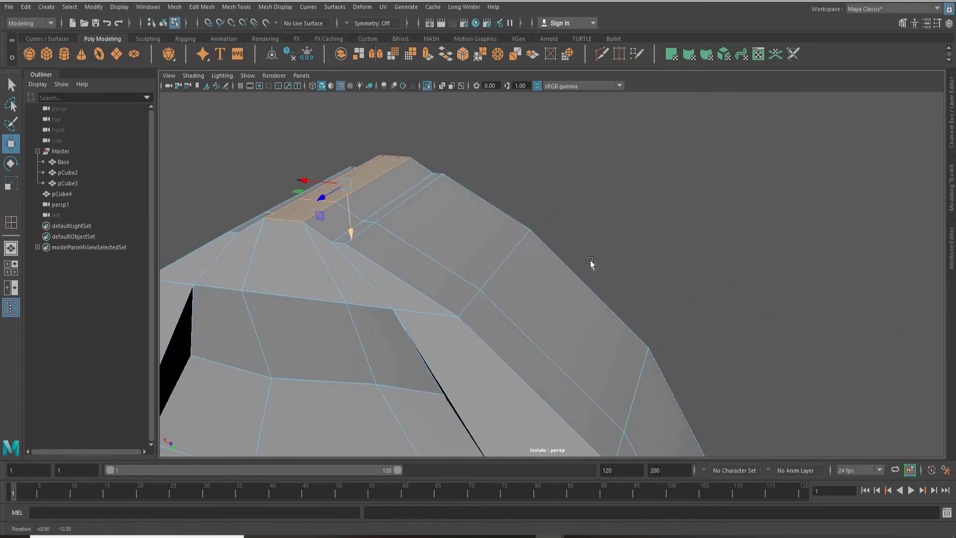
{"action": "left_click_drag", "start_coordinate": [634, 215], "coordinate": [657, 235], "text": "alt"}
{"action": "scroll", "coordinate": [657, 235], "scroll_direction": "down", "scroll_amount": 5}
{"action": "left_click_drag", "start_coordinate": [525, 186], "coordinate": [560, 337], "text": "alt"}
{"action": "scroll", "coordinate": [561, 337], "scroll_direction": "up", "scroll_amount": 6}
{"action": "middle_click_drag", "start_coordinate": [558, 190], "coordinate": [575, 433], "text": "alt"}
{"action": "left_click_drag", "start_coordinate": [560, 303], "coordinate": [495, 293], "text": "alt"}
{"action": "key", "text": "ctrl+e"}
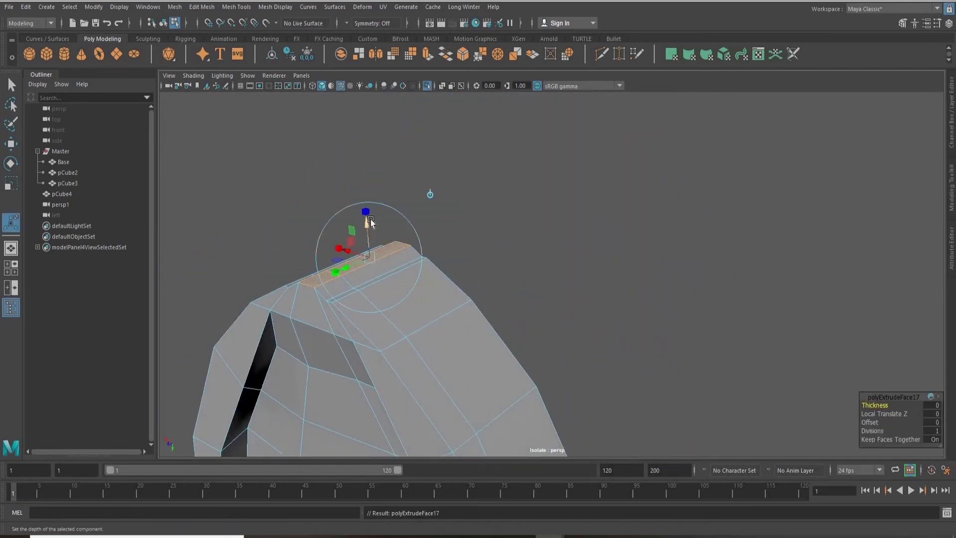
{"action": "left_click_drag", "start_coordinate": [373, 212], "coordinate": [373, 211]}
Step: Undo the stray adjustment to the ridge's top faces, then scale them longer front to back and narrower sideways
{"action": "left_click_drag", "start_coordinate": [433, 285], "coordinate": [398, 281], "text": "alt"}
{"action": "left_click_drag", "start_coordinate": [321, 266], "coordinate": [284, 280]}
{"action": "key", "text": "ctrl+z"}
{"action": "key", "text": "r"}
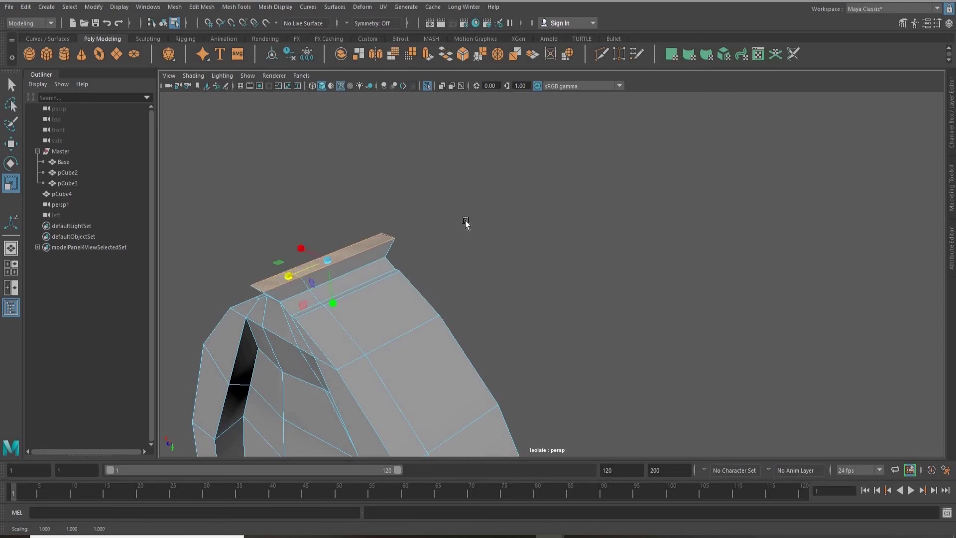
{"action": "left_click_drag", "start_coordinate": [466, 224], "coordinate": [611, 237], "text": "alt"}
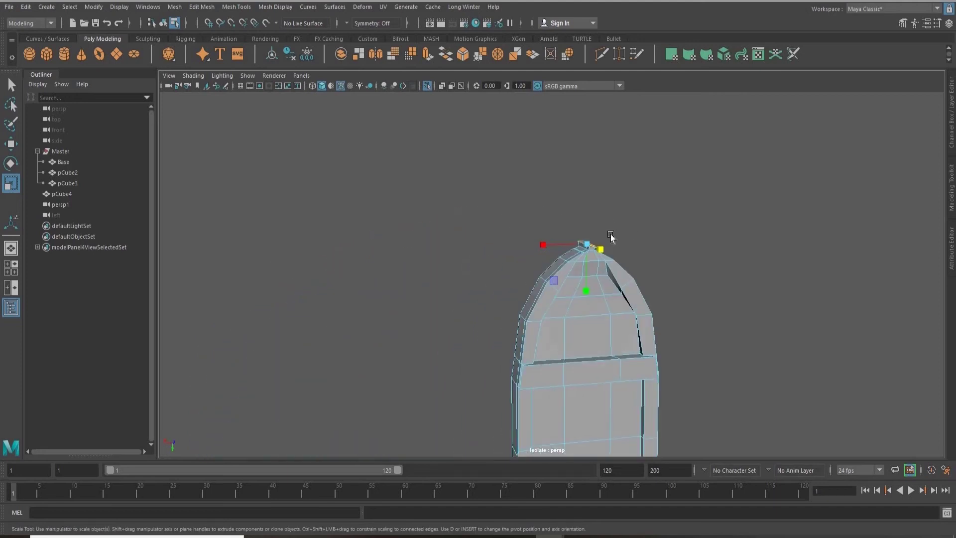
{"action": "scroll", "coordinate": [611, 234], "scroll_direction": "up", "scroll_amount": 5}
{"action": "left_click_drag", "start_coordinate": [557, 305], "coordinate": [418, 385], "text": "alt"}
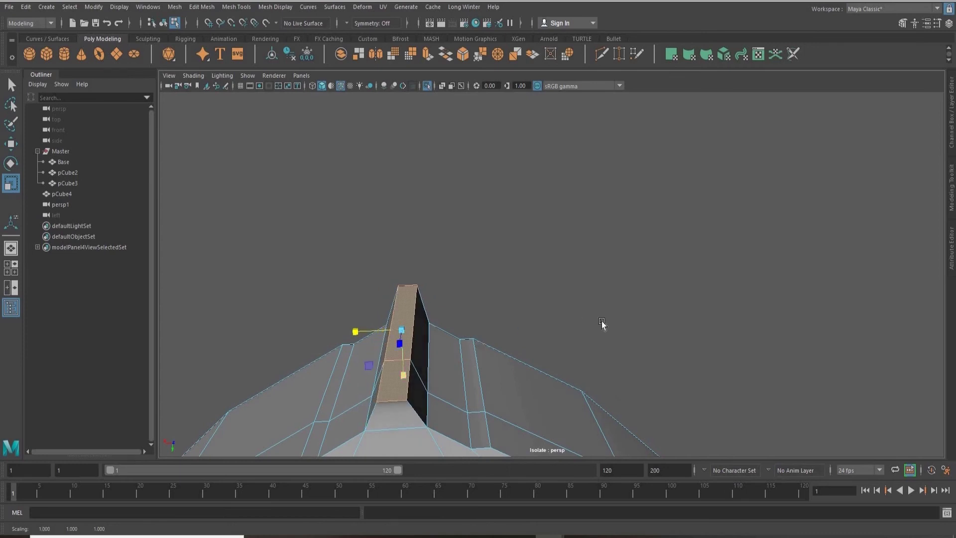
Step: Return the panel to object mode, deselect it and leave isolated view to show the whole house again
{"action": "scroll", "coordinate": [548, 329], "scroll_direction": "down", "scroll_amount": 5}
{"action": "left_click_drag", "start_coordinate": [541, 327], "coordinate": [576, 234], "text": "alt"}
{"action": "middle_click_drag", "start_coordinate": [501, 346], "coordinate": [528, 253], "text": "alt"}
{"action": "left_click_drag", "start_coordinate": [528, 253], "coordinate": [637, 226], "text": "alt"}
{"action": "middle_click_drag", "start_coordinate": [565, 243], "coordinate": [551, 234], "text": "alt"}
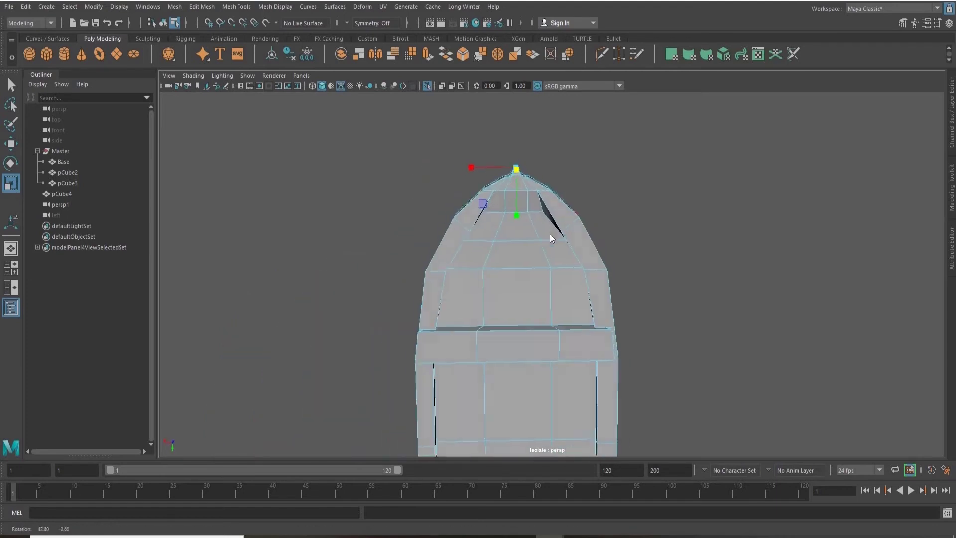
{"action": "right_click_drag", "start_coordinate": [548, 232], "coordinate": [641, 227]}
{"action": "key", "text": "q"}
{"action": "left_click", "coordinate": [637, 262]}
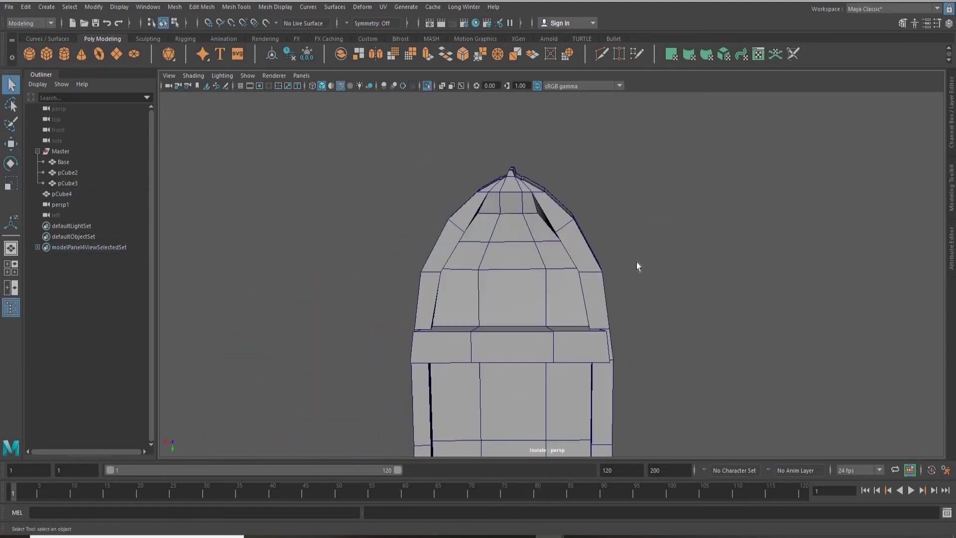
{"action": "scroll", "coordinate": [671, 269], "scroll_direction": "down", "scroll_amount": 5}
{"action": "left_click_drag", "start_coordinate": [671, 270], "coordinate": [640, 262], "text": "alt"}
{"action": "key", "text": "ctrl+1"}
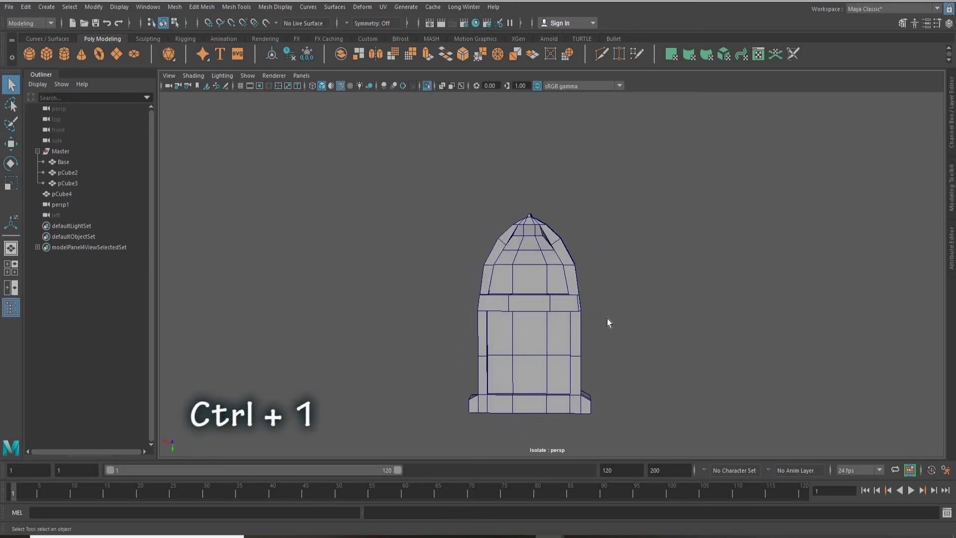
Step: Move the window panel to the house's front wall, raise it and scale it down uniformly to window size
{"action": "left_click_drag", "start_coordinate": [602, 266], "coordinate": [555, 248], "text": "alt"}
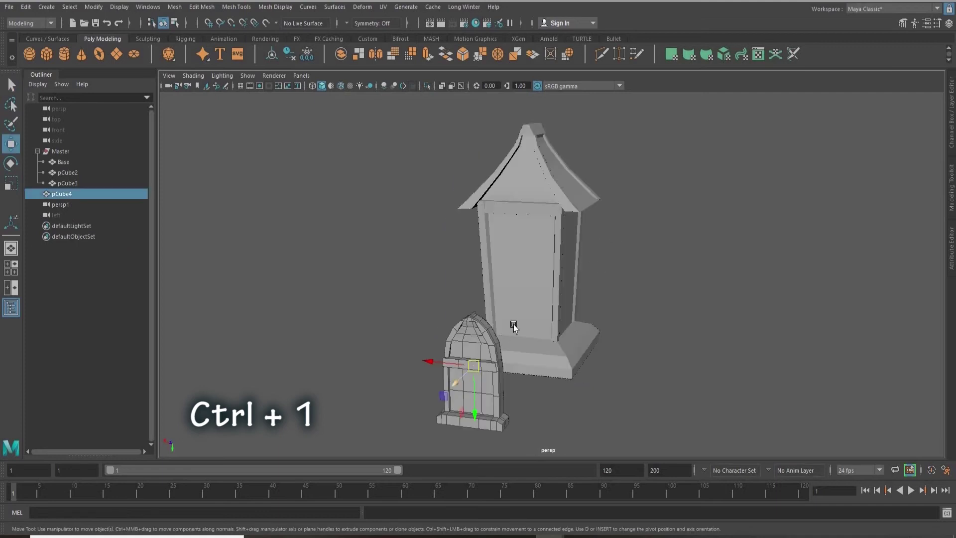
{"action": "left_click_drag", "start_coordinate": [455, 383], "coordinate": [518, 352]}
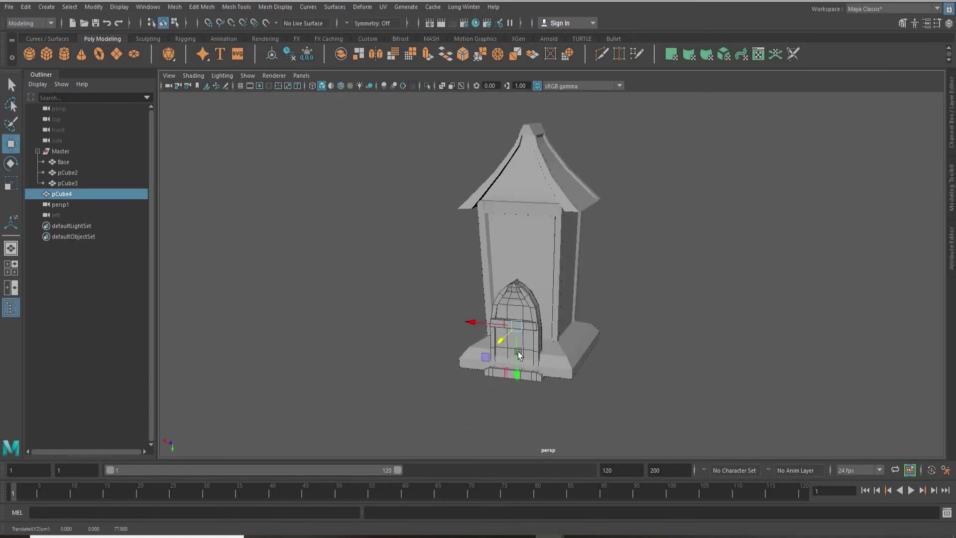
{"action": "middle_click_drag", "start_coordinate": [521, 312], "coordinate": [519, 314]}
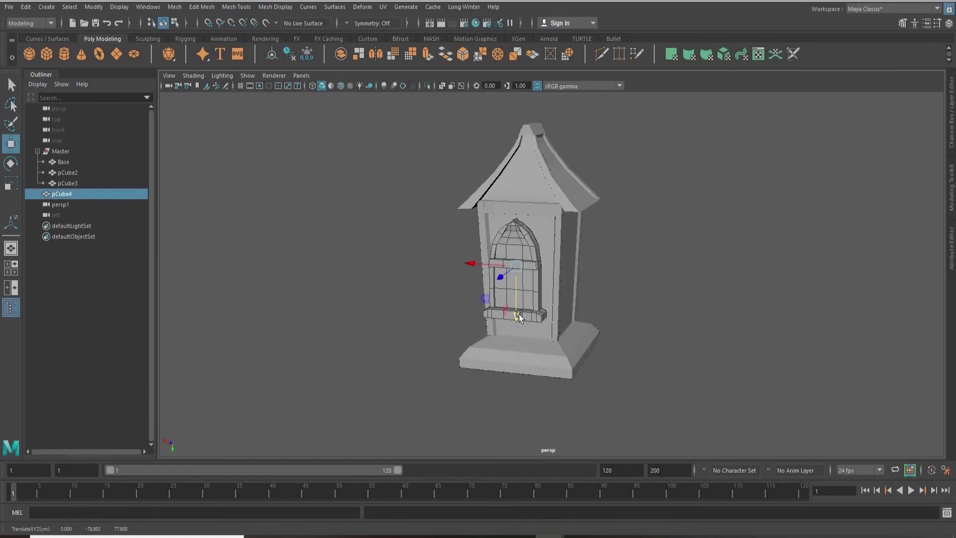
{"action": "key", "text": "r"}
{"action": "left_click_drag", "start_coordinate": [516, 269], "coordinate": [487, 270]}
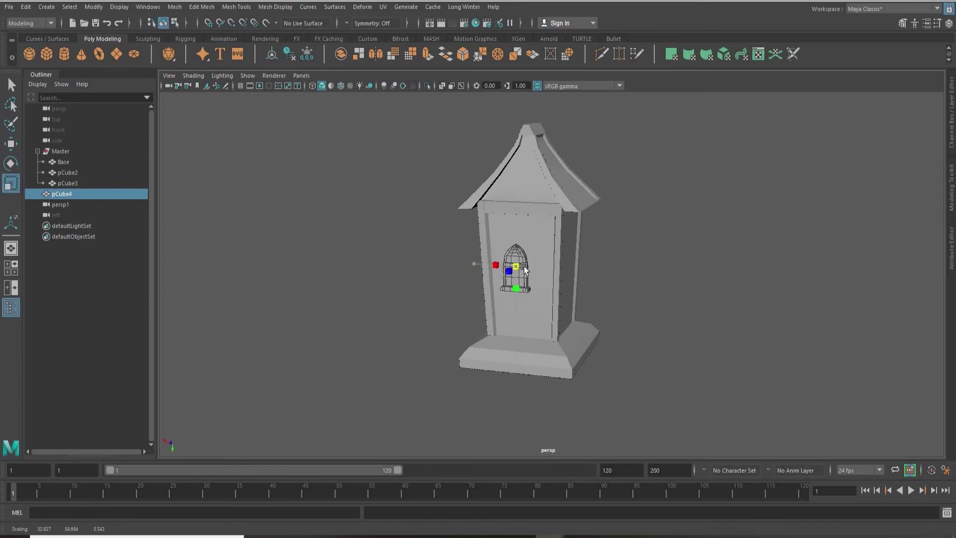
Step: Rotate the window slightly to follow the slope of the house's front wall
{"action": "scroll", "coordinate": [562, 276], "scroll_direction": "up", "scroll_amount": 5}
{"action": "left_click_drag", "start_coordinate": [428, 268], "coordinate": [573, 274], "text": "alt"}
{"action": "middle_click_drag", "start_coordinate": [473, 285], "coordinate": [662, 311], "text": "alt"}
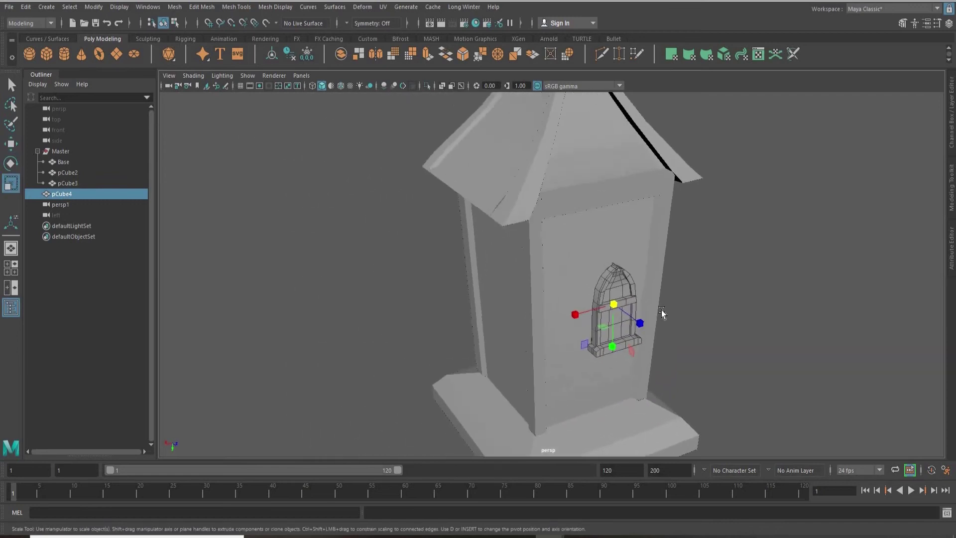
{"action": "left_click_drag", "start_coordinate": [662, 313], "coordinate": [611, 303], "text": "alt"}
{"action": "key", "text": "w"}
{"action": "key", "text": "e"}
{"action": "left_click_drag", "start_coordinate": [601, 268], "coordinate": [604, 295]}
{"action": "key", "text": "w"}
{"action": "key", "text": "e"}
{"action": "key", "text": "w"}
{"action": "left_click_drag", "start_coordinate": [448, 286], "coordinate": [564, 262], "text": "alt"}
Step: Adjust the window's depth along its local axis so it sits against the front wall, and deselect it
{"action": "left_click", "coordinate": [671, 294]}
{"action": "scroll", "coordinate": [544, 241], "scroll_direction": "up", "scroll_amount": 3}
{"action": "scroll", "coordinate": [545, 241], "scroll_direction": "up", "scroll_amount": 2}
{"action": "left_click", "coordinate": [545, 241]}
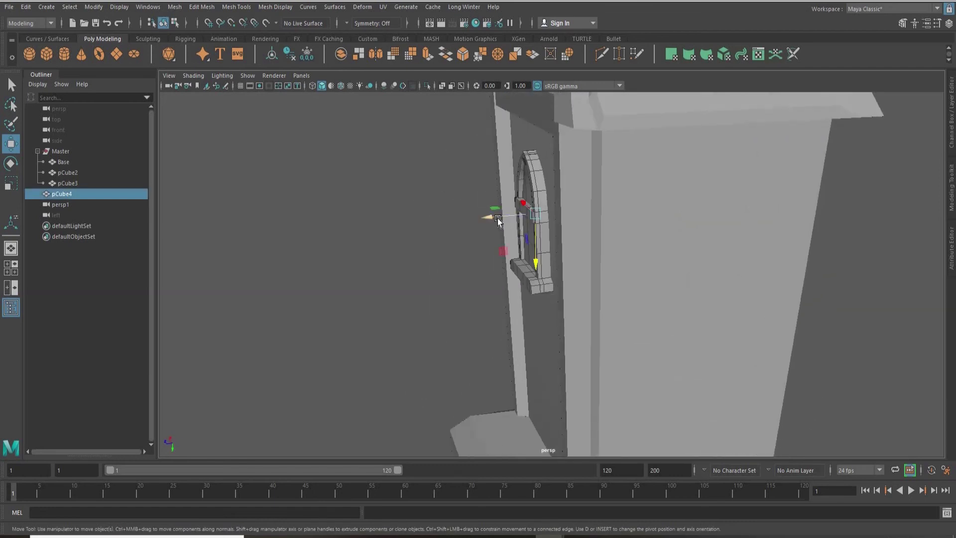
{"action": "left_click_drag", "start_coordinate": [497, 218], "coordinate": [419, 238]}
{"action": "left_click_drag", "start_coordinate": [568, 252], "coordinate": [740, 309], "text": "alt"}
{"action": "scroll", "coordinate": [784, 265], "scroll_direction": "up", "scroll_amount": 3}
{"action": "left_click", "coordinate": [773, 292]}
{"action": "scroll", "coordinate": [604, 328], "scroll_direction": "down", "scroll_amount": 5}
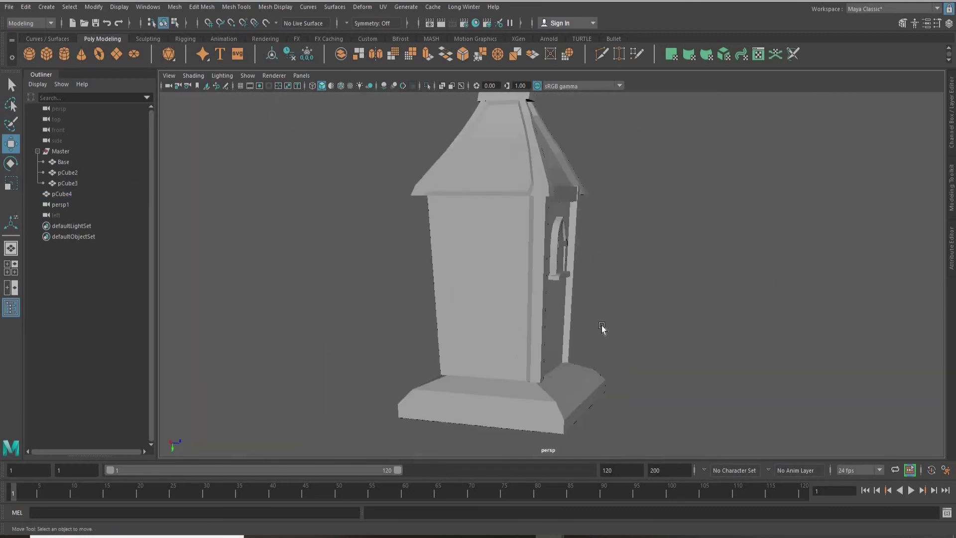
Step: Rename pCube4 as Window and parent it under the Master group
{"action": "left_click_drag", "start_coordinate": [604, 328], "coordinate": [545, 256], "text": "alt"}
{"action": "left_click", "coordinate": [59, 195]}
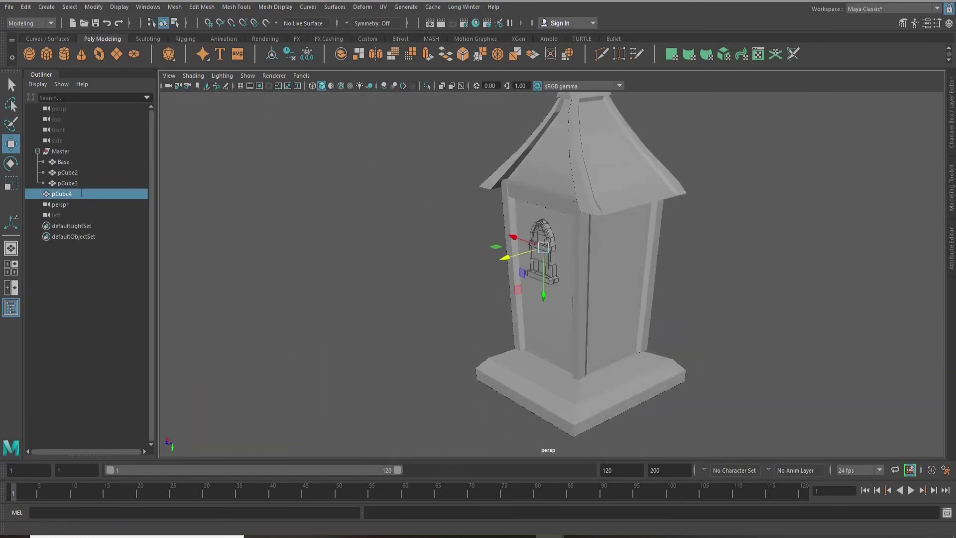
{"action": "double_click", "coordinate": [59, 195]}
{"action": "type", "text": "Window"}
{"action": "key", "text": "Return"}
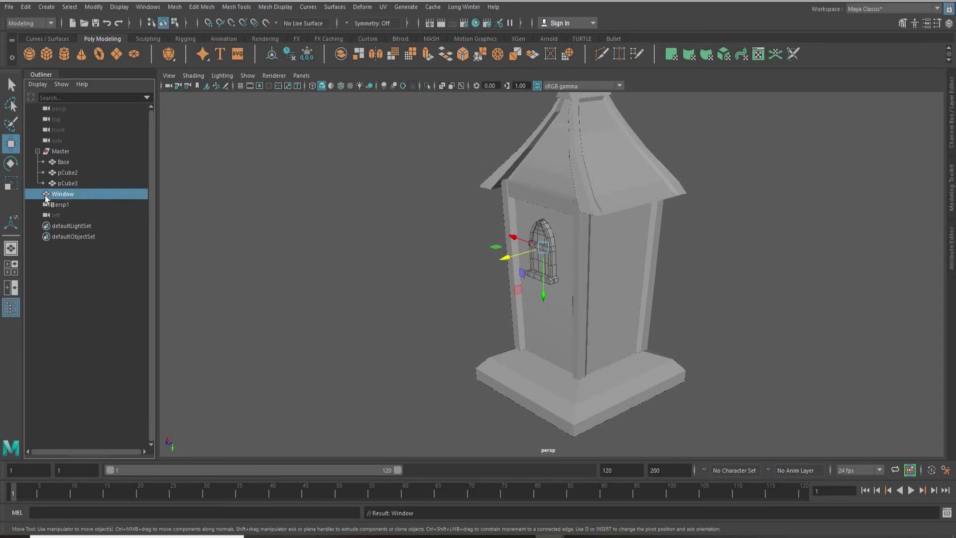
{"action": "left_click_drag", "start_coordinate": [44, 152], "coordinate": [37, 150]}
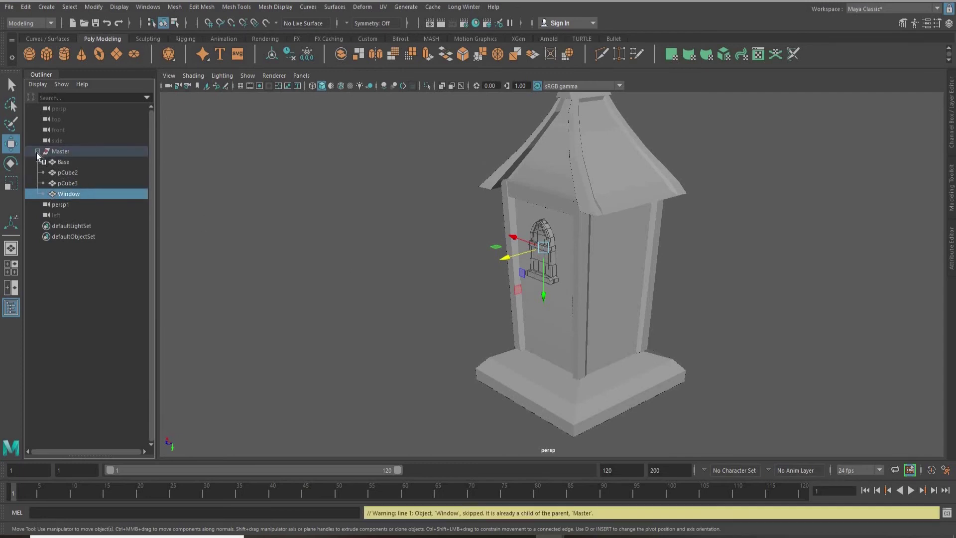
Step: Turn on wireframe-on-shaded display for the viewport and clear the selection of the window and house body
{"action": "left_click", "coordinate": [483, 277]}
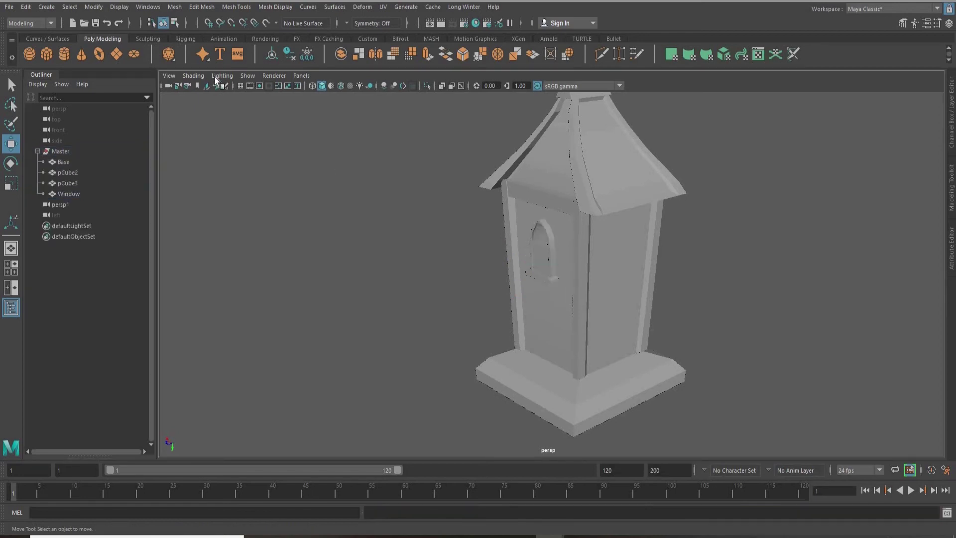
{"action": "left_click", "coordinate": [547, 242]}
{"action": "left_click", "coordinate": [551, 248], "text": "shift"}
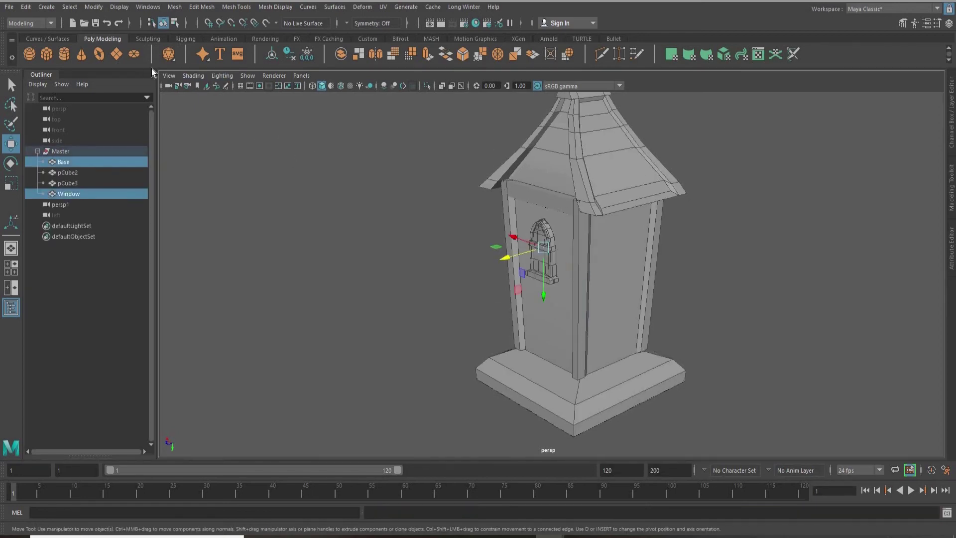
{"action": "left_click", "coordinate": [193, 76]}
{"action": "left_click", "coordinate": [219, 172]}
{"action": "left_click", "coordinate": [764, 299]}
{"action": "mouse_move", "coordinate": [764, 299]}
{"action": "left_mouse_down", "text": "alt"}
{"action": "mouse_move", "coordinate": [584, 271]}
{"action": "mouse_move", "coordinate": [588, 255]}
{"action": "mouse_move", "coordinate": [707, 246]}
{"action": "left_mouse_up", "text": "alt"}
{"action": "scroll", "coordinate": [689, 252], "scroll_direction": "down", "scroll_amount": 4}
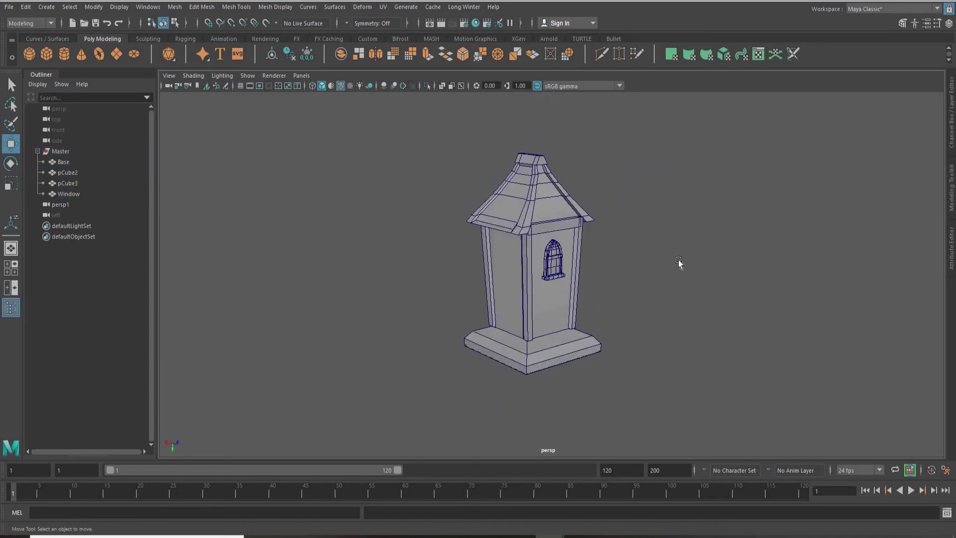
{"action": "scroll", "coordinate": [638, 305], "scroll_direction": "up", "scroll_amount": 4}
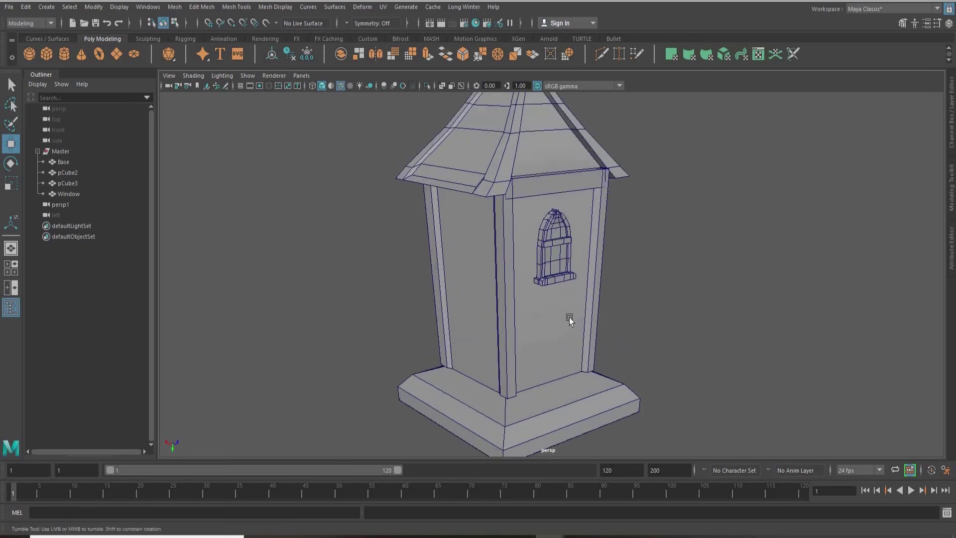
{"action": "left_click_drag", "start_coordinate": [572, 318], "coordinate": [554, 310], "text": "alt"}
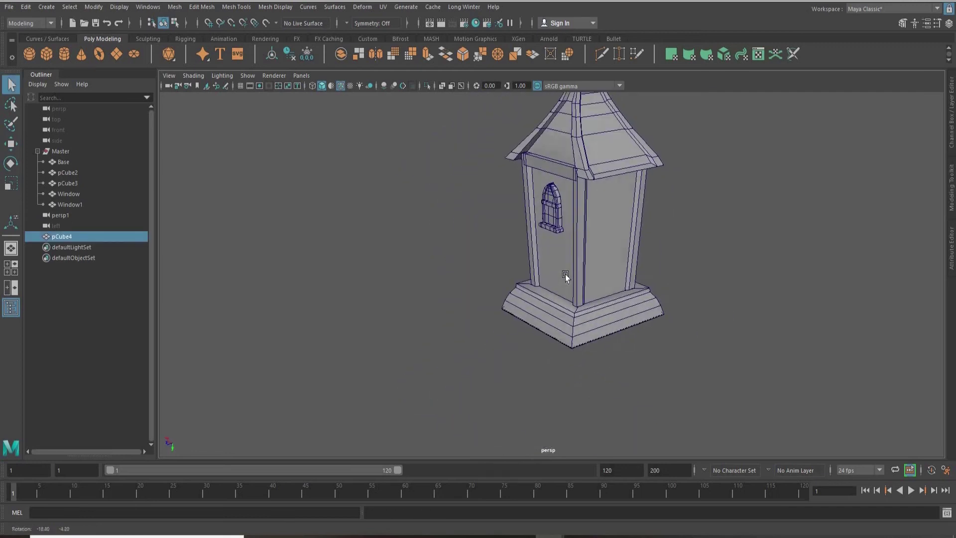
Step: Move the new cube out in front of the house and scale it into a wide, low block for a stair step
{"action": "left_click_drag", "start_coordinate": [565, 275], "coordinate": [563, 274], "text": "alt"}
{"action": "key", "text": "w"}
{"action": "left_click_drag", "start_coordinate": [539, 282], "coordinate": [402, 309]}
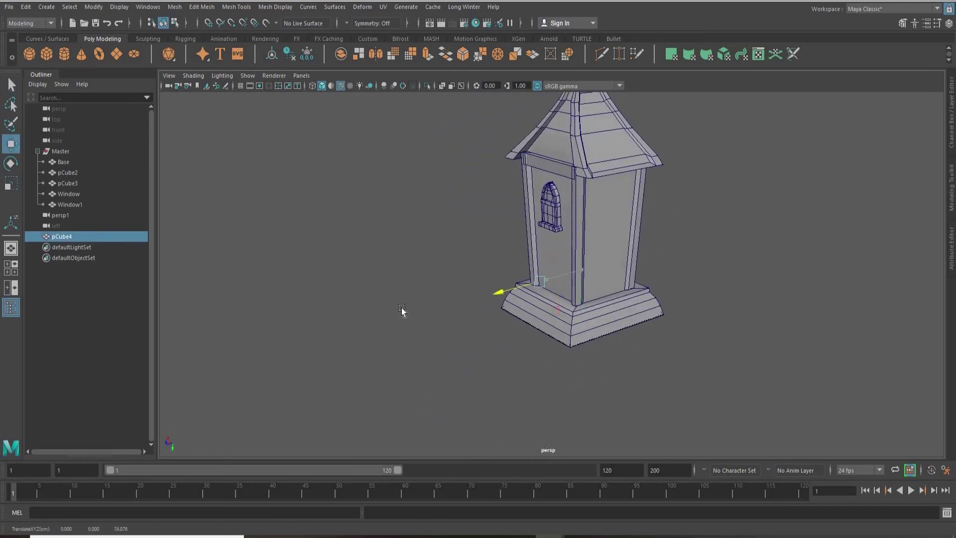
{"action": "key", "text": "e"}
{"action": "key", "text": "r"}
{"action": "middle_click_drag", "start_coordinate": [485, 326], "coordinate": [546, 326]}
{"action": "mouse_move", "coordinate": [513, 319]}
{"action": "left_mouse_down", "text": "alt"}
{"action": "mouse_move", "coordinate": [521, 361]}
{"action": "mouse_move", "coordinate": [495, 337]}
{"action": "mouse_move", "coordinate": [523, 317]}
{"action": "left_mouse_up", "text": "alt"}
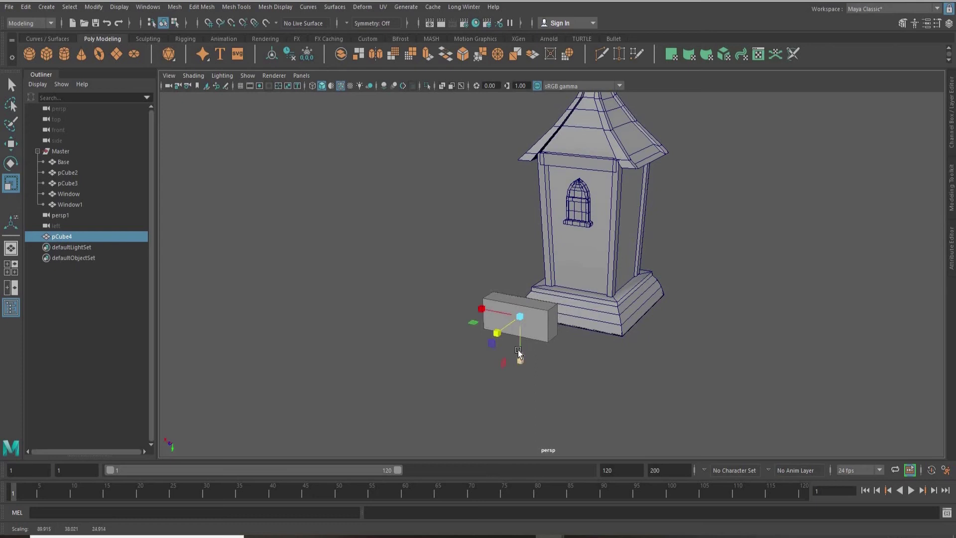
{"action": "left_click_drag", "start_coordinate": [518, 349], "coordinate": [652, 289]}
Step: Position the block against the front of the base, below the window, as the top stair step
{"action": "key", "text": "w"}
{"action": "scroll", "coordinate": [555, 341], "scroll_direction": "up", "scroll_amount": 5}
{"action": "left_click_drag", "start_coordinate": [550, 339], "coordinate": [549, 371]}
{"action": "left_click_drag", "start_coordinate": [647, 449], "coordinate": [658, 438], "text": "alt"}
{"action": "scroll", "coordinate": [513, 330], "scroll_direction": "down", "scroll_amount": 2}
Step: Duplicate the top step and offset the copy outward and downward as the second step
{"action": "key", "text": "ctrl+d"}
{"action": "left_click_drag", "start_coordinate": [513, 329], "coordinate": [498, 333]}
{"action": "left_click_drag", "start_coordinate": [534, 371], "coordinate": [533, 391]}
{"action": "left_click_drag", "start_coordinate": [637, 382], "coordinate": [628, 289], "text": "alt"}
{"action": "left_click_drag", "start_coordinate": [535, 363], "coordinate": [536, 367]}
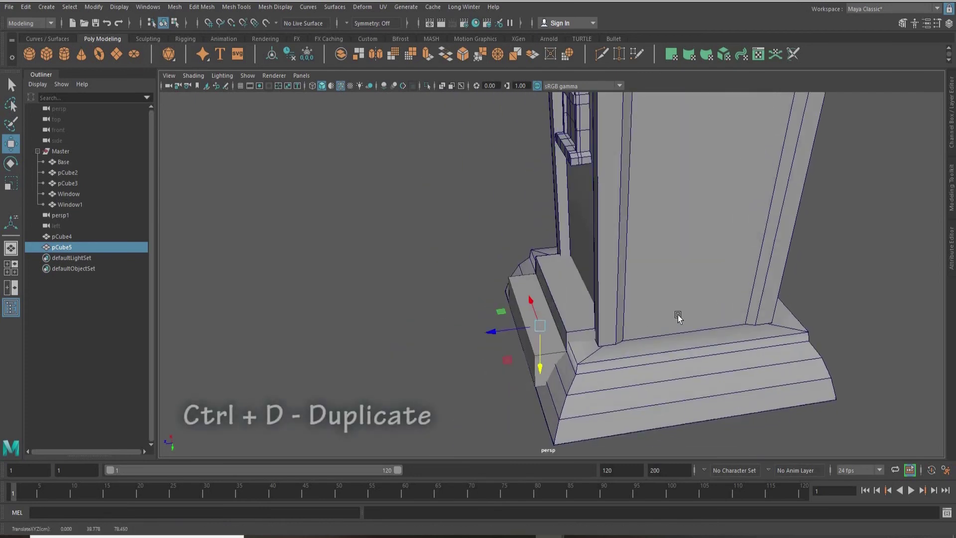
{"action": "left_click_drag", "start_coordinate": [679, 315], "coordinate": [615, 318], "text": "alt"}
{"action": "left_click_drag", "start_coordinate": [588, 354], "coordinate": [587, 355]}
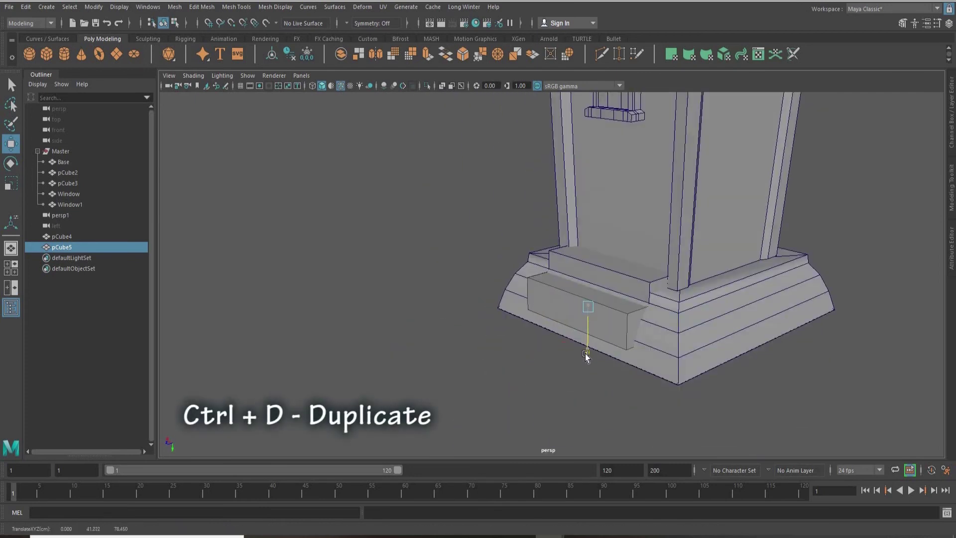
{"action": "left_click_drag", "start_coordinate": [538, 370], "coordinate": [528, 374], "text": "alt"}
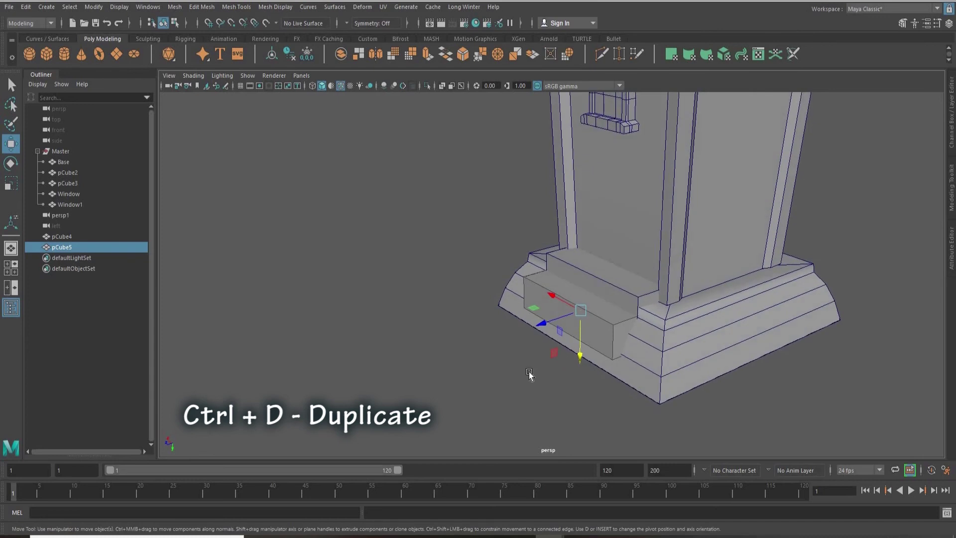
Step: Duplicate the second step and place the copy further outward and lower as the third step
{"action": "key", "text": "ctrl+d"}
{"action": "left_click_drag", "start_coordinate": [544, 326], "coordinate": [551, 393]}
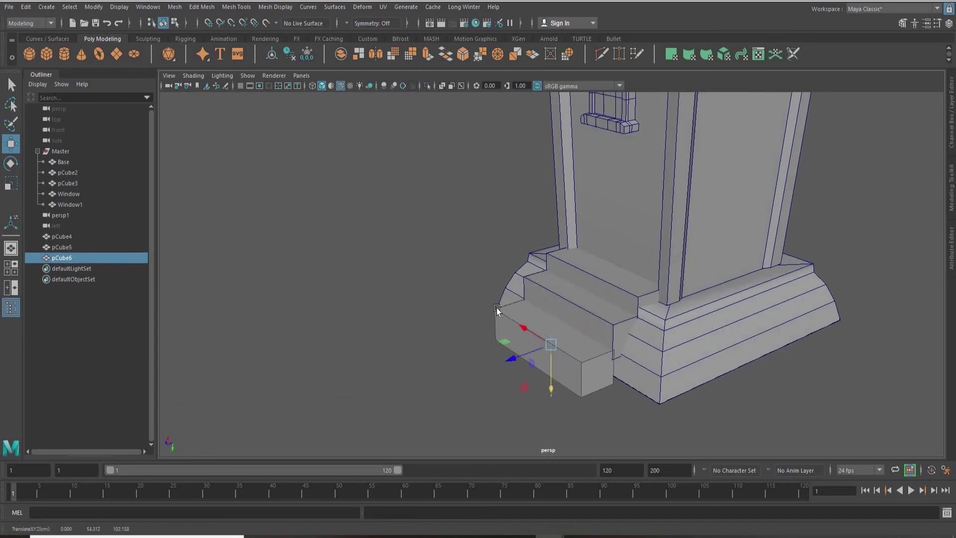
{"action": "left_click_drag", "start_coordinate": [497, 308], "coordinate": [461, 325], "text": "alt"}
{"action": "left_click_drag", "start_coordinate": [591, 343], "coordinate": [620, 347], "text": "alt"}
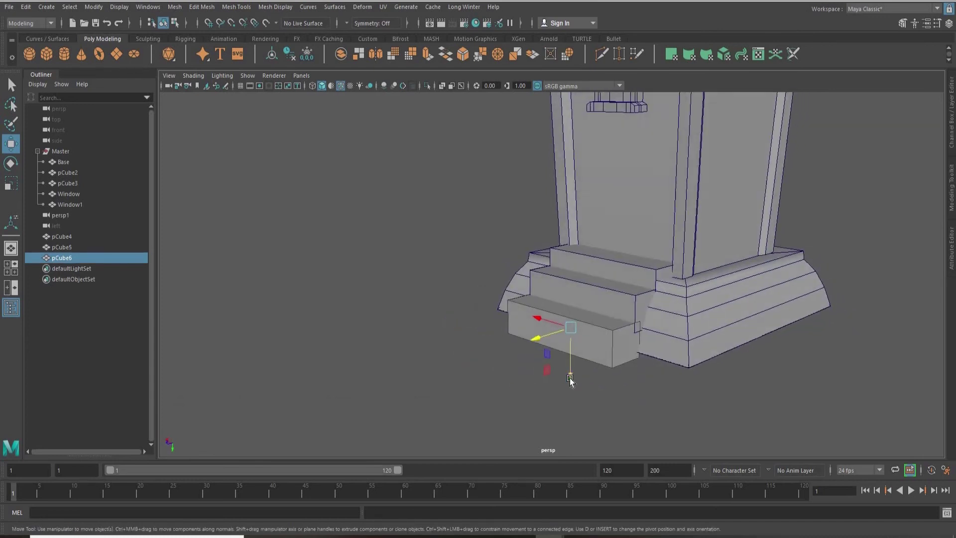
{"action": "left_click_drag", "start_coordinate": [571, 380], "coordinate": [568, 375]}
Step: Duplicate the third step as the fourth and lowest one, reduce its height to fit at ground level, and deselect it
{"action": "left_click_drag", "start_coordinate": [507, 362], "coordinate": [495, 357], "text": "alt"}
{"action": "key", "text": "ctrl+d"}
{"action": "left_click_drag", "start_coordinate": [566, 370], "coordinate": [558, 400], "text": "alt"}
{"action": "left_click_drag", "start_coordinate": [570, 399], "coordinate": [569, 412]}
{"action": "left_click_drag", "start_coordinate": [588, 361], "coordinate": [529, 338], "text": "alt"}
{"action": "key", "text": "r"}
{"action": "left_click_drag", "start_coordinate": [508, 375], "coordinate": [661, 339]}
{"action": "key", "text": "w"}
{"action": "key", "text": "r"}
{"action": "key", "text": "w"}
{"action": "left_click", "coordinate": [711, 348]}
{"action": "scroll", "coordinate": [661, 339], "scroll_direction": "down", "scroll_amount": 3}
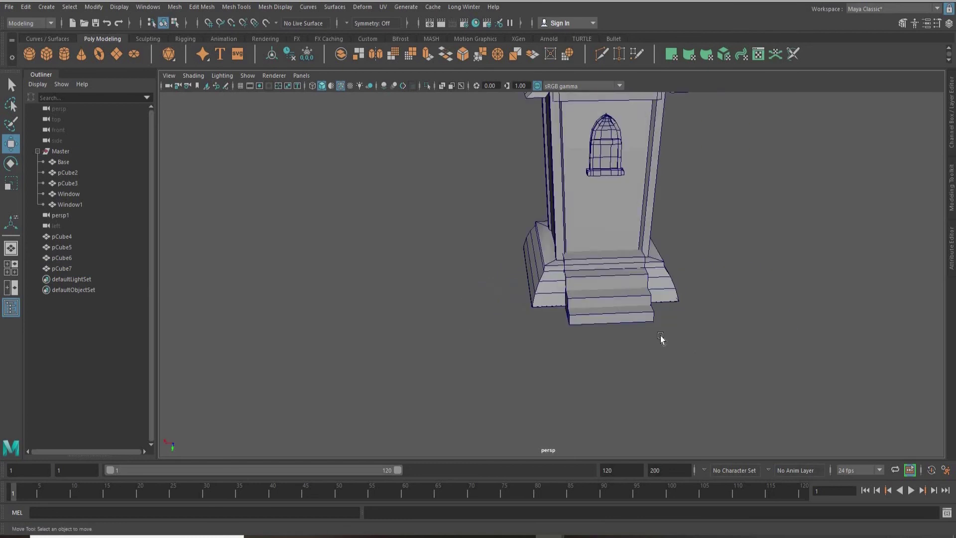
Step: Group the four step cubes pCube4 to pCube7, name the group Stairs, and parent it under Master
{"action": "middle_click_drag", "start_coordinate": [662, 339], "coordinate": [672, 428], "text": "alt"}
{"action": "left_click_drag", "start_coordinate": [707, 323], "coordinate": [637, 291], "text": "alt"}
{"action": "scroll", "coordinate": [587, 353], "scroll_direction": "up", "scroll_amount": 5}
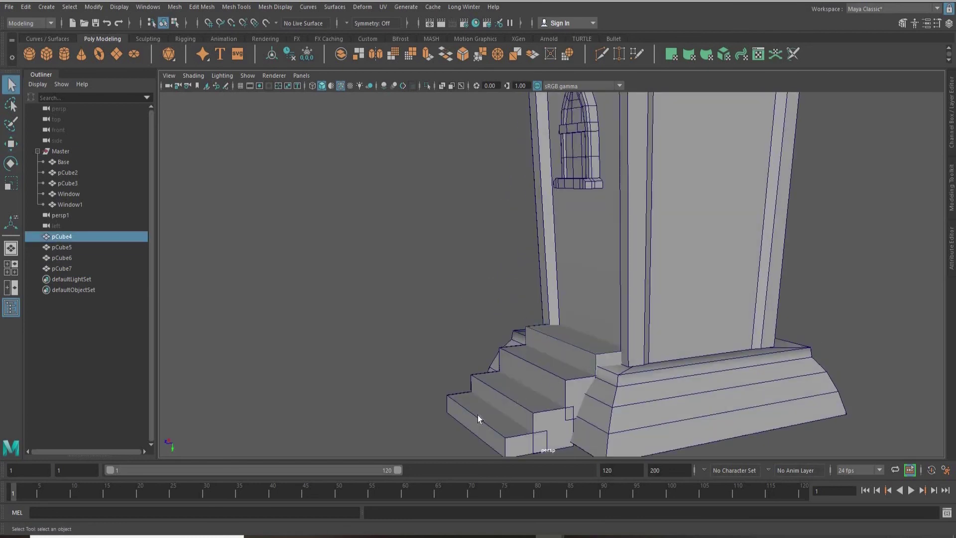
{"action": "left_click_drag", "start_coordinate": [64, 269], "coordinate": [73, 239]}
{"action": "key", "text": "ctrl+g"}
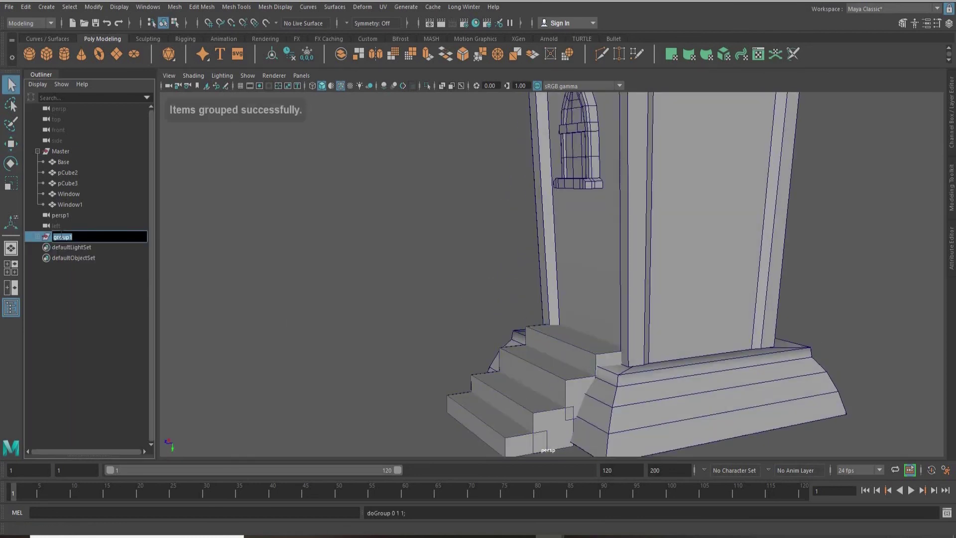
{"action": "type", "text": "Stairs"}
{"action": "key", "text": "Return"}
{"action": "middle_click_drag", "start_coordinate": [45, 156], "coordinate": [54, 151]}
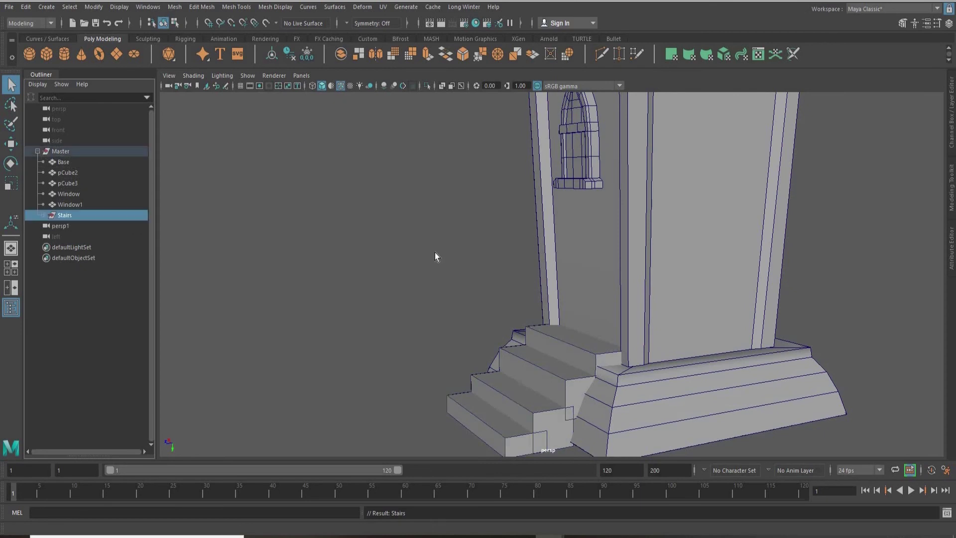
Step: Create a new polygon cube, move it up in front of the house, and scale it into a wide, flat slab
{"action": "scroll", "coordinate": [435, 253], "scroll_direction": "down", "scroll_amount": 5}
{"action": "left_click", "coordinate": [63, 153]}
{"action": "left_click_drag", "start_coordinate": [498, 244], "coordinate": [515, 324], "text": "alt"}
{"action": "key", "text": "w"}
{"action": "left_click", "coordinate": [498, 279]}
{"action": "right_click_drag", "start_coordinate": [514, 324], "coordinate": [418, 350], "text": "shift"}
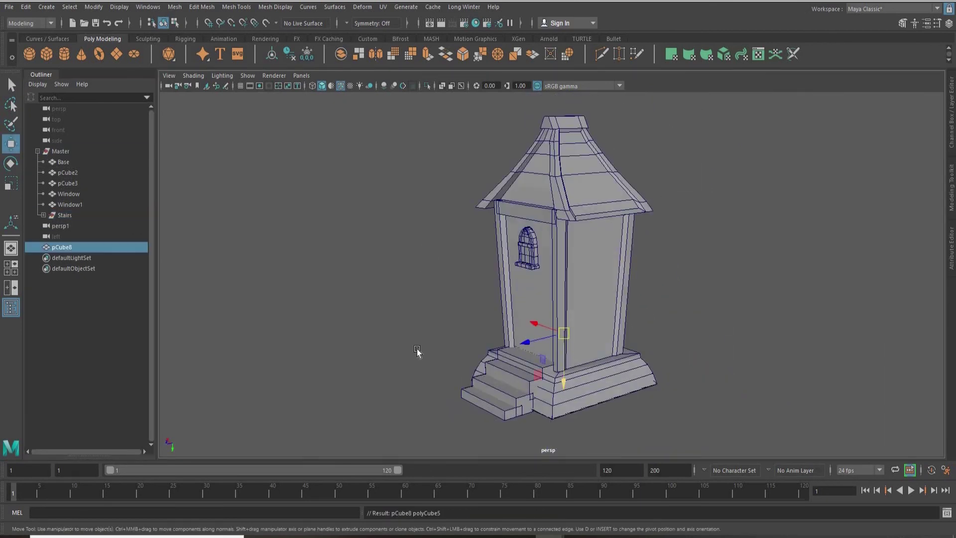
{"action": "left_click_drag", "start_coordinate": [527, 342], "coordinate": [412, 422]}
{"action": "left_click_drag", "start_coordinate": [404, 239], "coordinate": [403, 217]}
{"action": "key", "text": "r"}
{"action": "left_click_drag", "start_coordinate": [406, 237], "coordinate": [480, 293]}
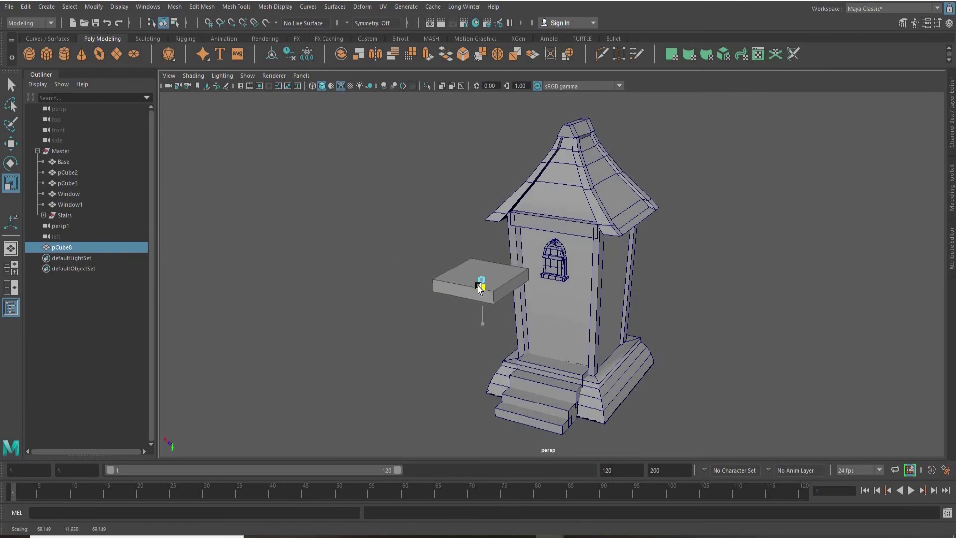
Step: Position the slab against the house's front wall, centred above the stairs and just below the window
{"action": "left_click_drag", "start_coordinate": [526, 319], "coordinate": [474, 276], "text": "alt"}
{"action": "left_click_drag", "start_coordinate": [629, 330], "coordinate": [707, 358], "text": "alt"}
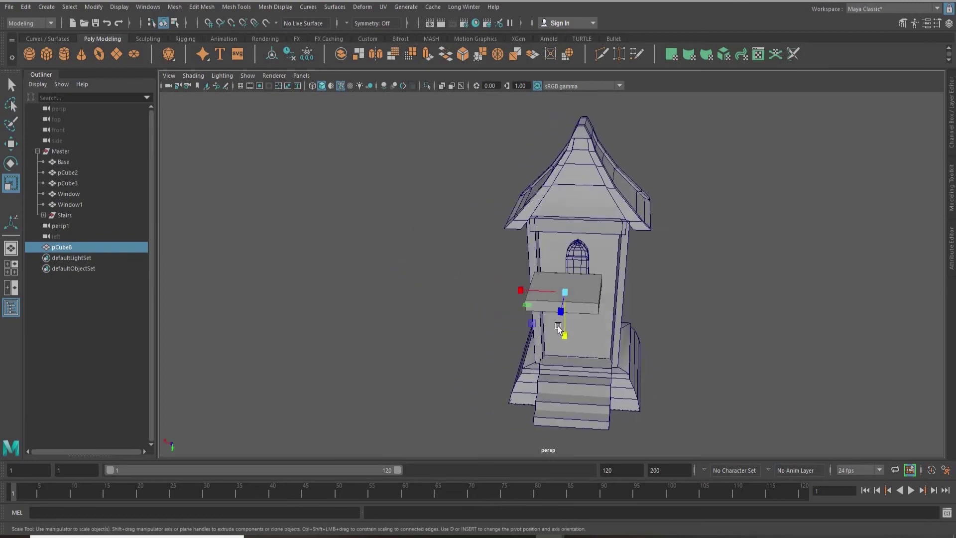
{"action": "key", "text": "w"}
{"action": "left_click_drag", "start_coordinate": [575, 278], "coordinate": [574, 259]}
{"action": "left_click_drag", "start_coordinate": [506, 305], "coordinate": [564, 321], "text": "alt"}
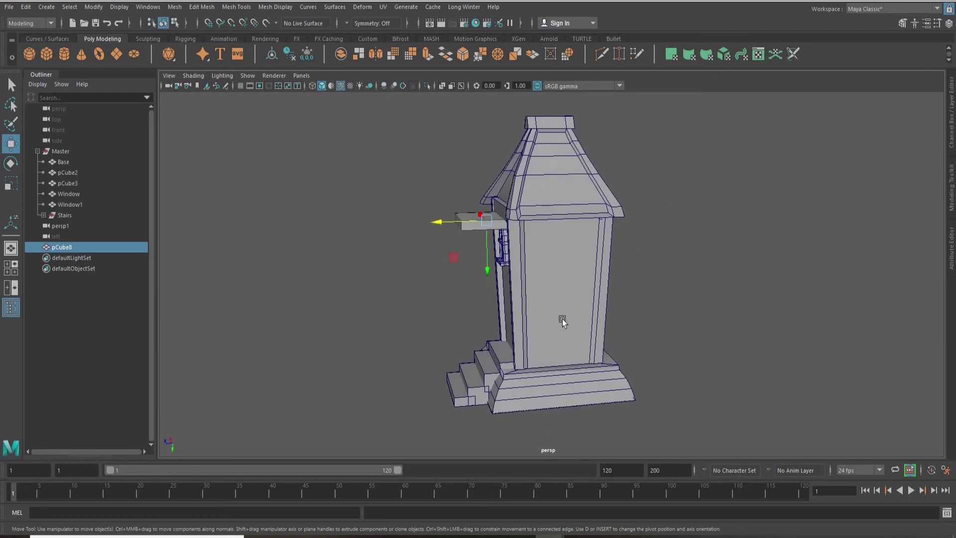
{"action": "scroll", "coordinate": [563, 322], "scroll_direction": "up", "scroll_amount": 3}
{"action": "middle_click_drag", "start_coordinate": [564, 321], "coordinate": [617, 376], "text": "alt"}
{"action": "left_click_drag", "start_coordinate": [518, 304], "coordinate": [531, 382]}
Step: Rotate the slab slightly so it slopes downward away from the front wall
{"action": "left_click_drag", "start_coordinate": [678, 354], "coordinate": [604, 279], "text": "alt"}
{"action": "key", "text": "e"}
{"action": "left_click_drag", "start_coordinate": [549, 217], "coordinate": [534, 219]}
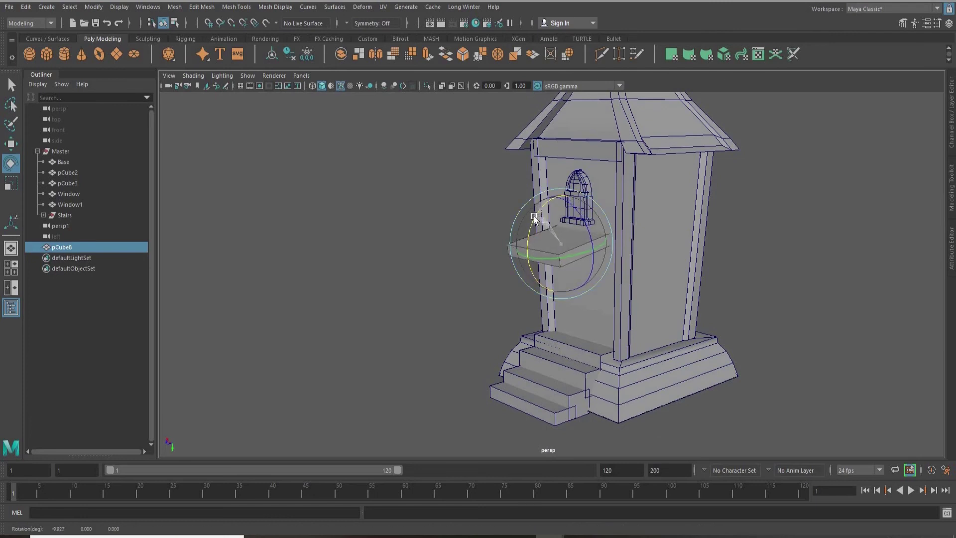
{"action": "left_click_drag", "start_coordinate": [638, 213], "coordinate": [588, 274], "text": "alt"}
{"action": "scroll", "coordinate": [552, 248], "scroll_direction": "up", "scroll_amount": 5}
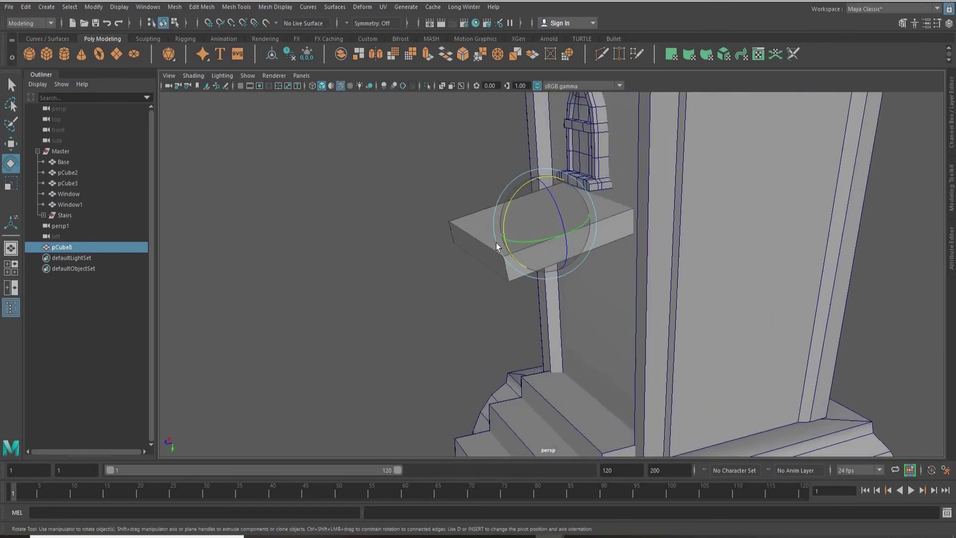
Step: Extrude the slab's outer front face twice, by about 15.5 and 8.7 units, bending the new segments upward
{"action": "key", "text": "q"}
{"action": "left_click_drag", "start_coordinate": [491, 241], "coordinate": [515, 250], "text": "alt"}
{"action": "right_click_drag", "start_coordinate": [515, 250], "coordinate": [519, 281]}
{"action": "left_click", "coordinate": [526, 261]}
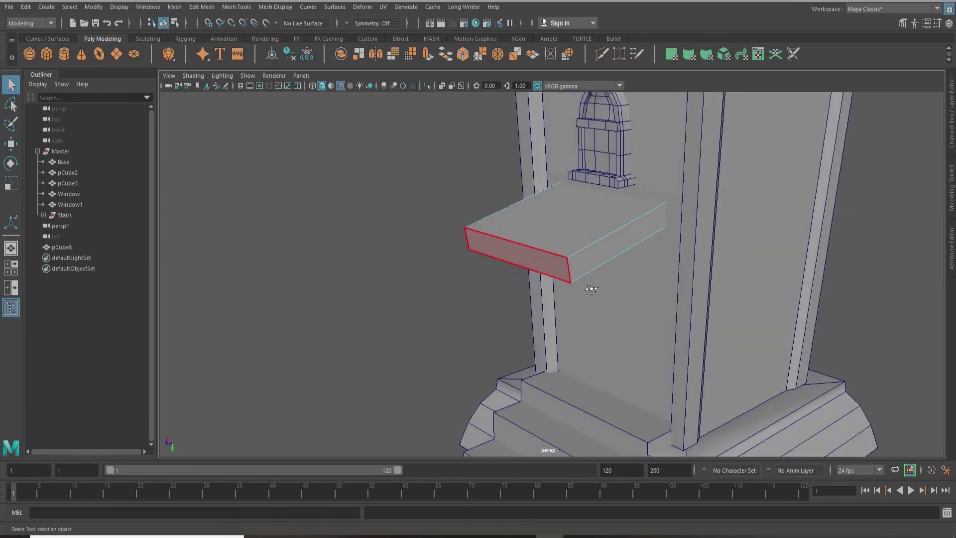
{"action": "left_click_drag", "start_coordinate": [591, 288], "coordinate": [545, 288], "text": "alt"}
{"action": "key", "text": "ctrl+e"}
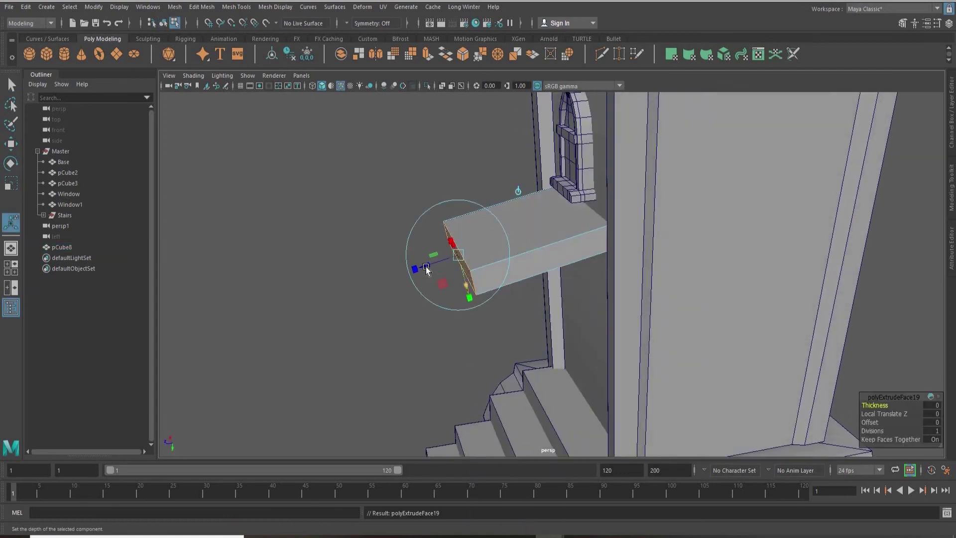
{"action": "mouse_move", "coordinate": [424, 269]}
{"action": "left_mouse_down"}
{"action": "mouse_move", "coordinate": [431, 306]}
{"action": "mouse_move", "coordinate": [419, 303]}
{"action": "mouse_move", "coordinate": [434, 261]}
{"action": "left_mouse_up"}
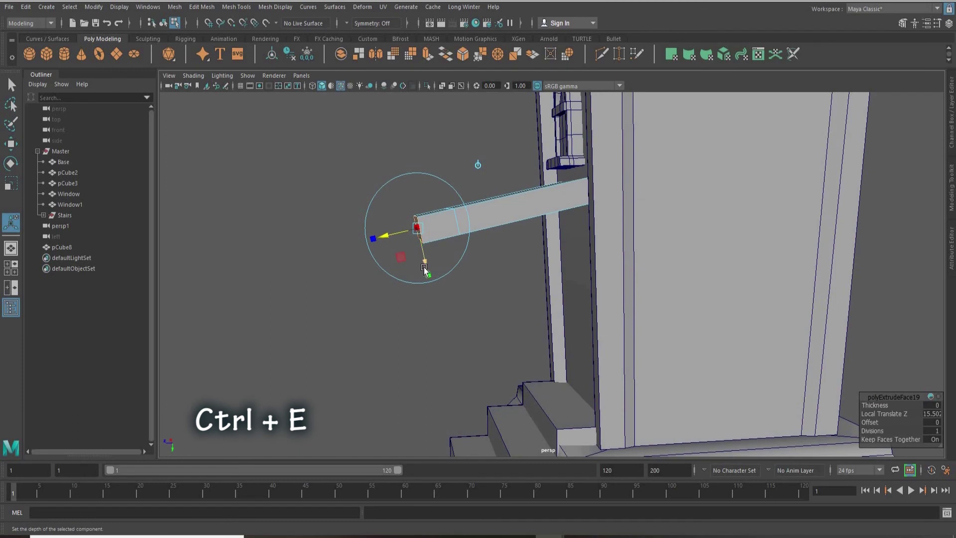
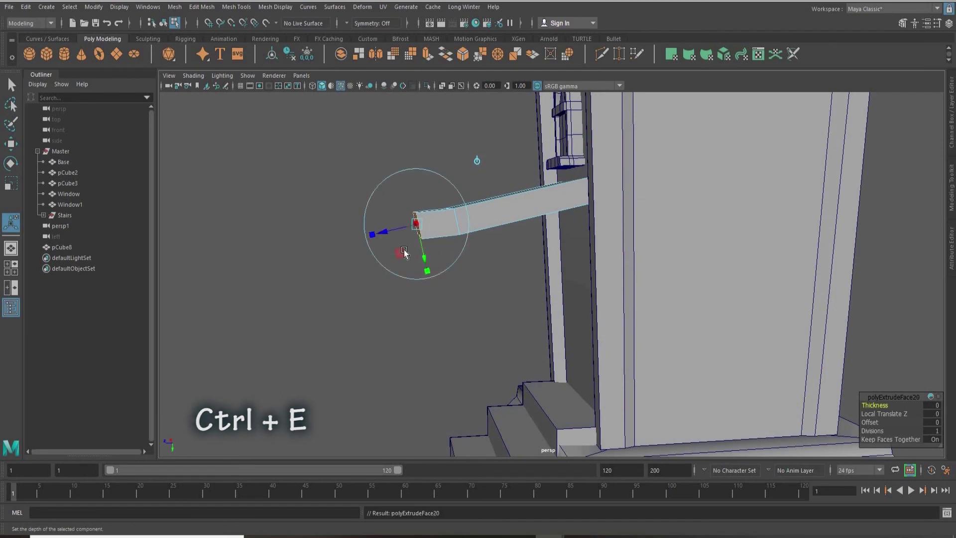
{"action": "left_click_drag", "start_coordinate": [404, 253], "coordinate": [363, 249], "text": "alt"}
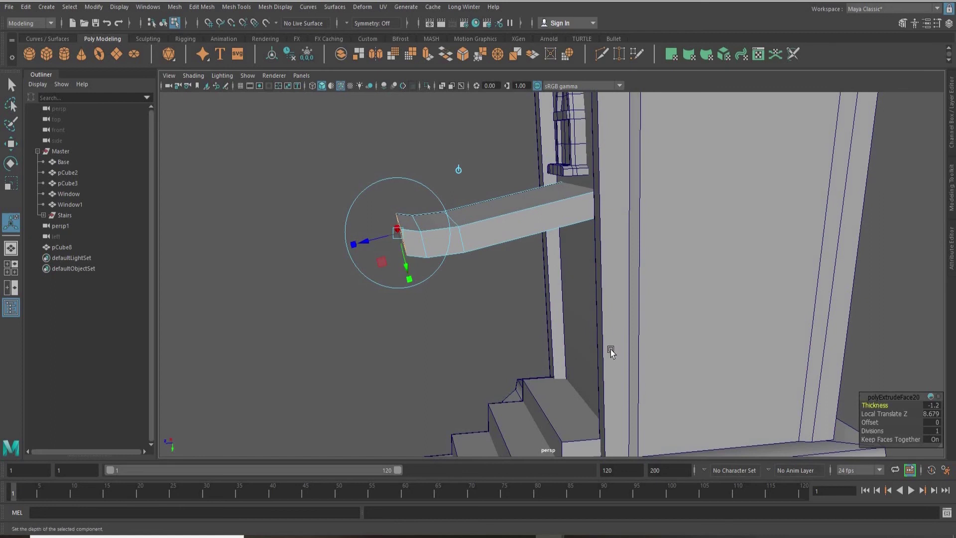
Step: Try adjusting the thickness of the slab's second extrusion and its offset to about -2.9
{"action": "left_click_drag", "start_coordinate": [611, 351], "coordinate": [737, 424], "text": "alt"}
{"action": "key", "text": "ctrl+z"}
{"action": "left_click_drag", "start_coordinate": [870, 423], "coordinate": [862, 429]}
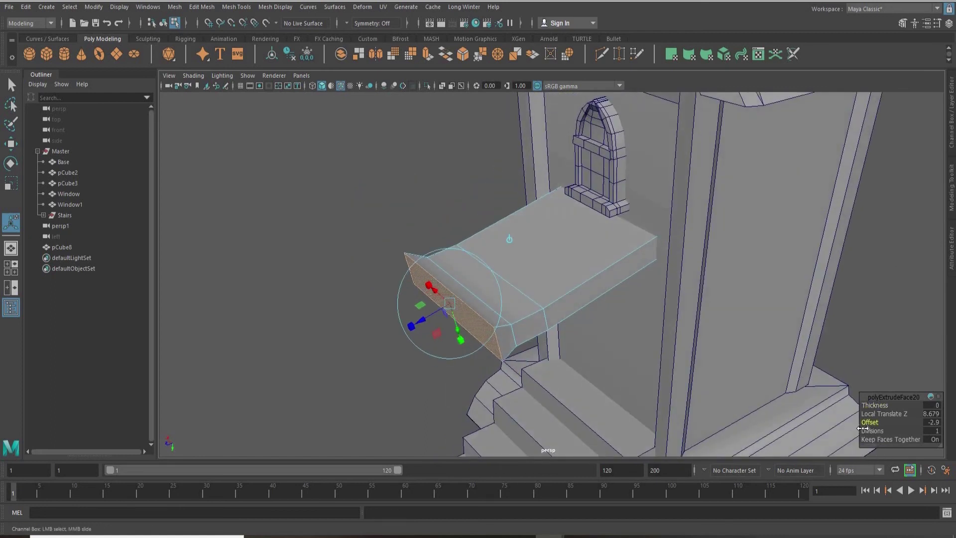
{"action": "left_click_drag", "start_coordinate": [710, 382], "coordinate": [615, 339], "text": "alt"}
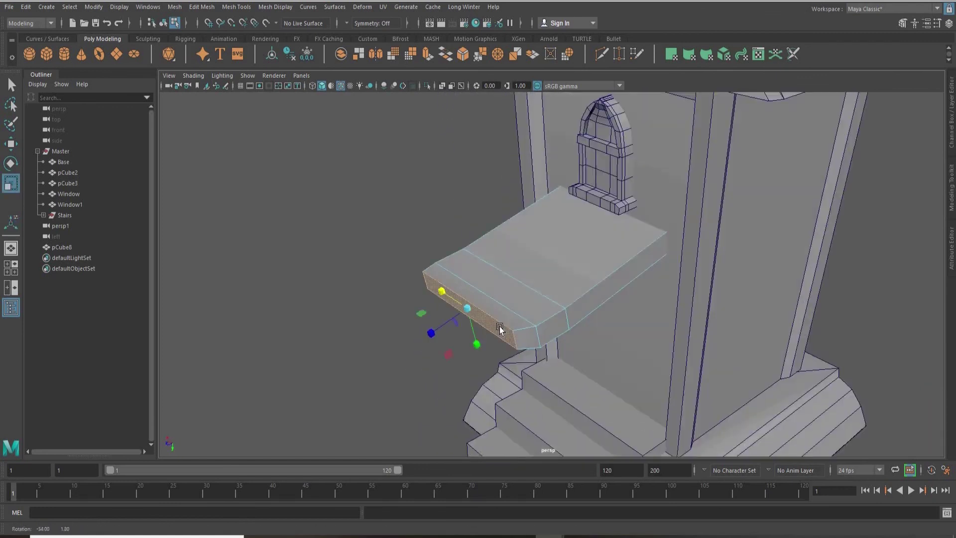
Step: Scale the slab's front end face down in height to taper the outer edge
{"action": "left_click_drag", "start_coordinate": [500, 329], "coordinate": [386, 299], "text": "alt"}
{"action": "key", "text": "ctrl+z"}
{"action": "key", "text": "w"}
{"action": "key", "text": "r"}
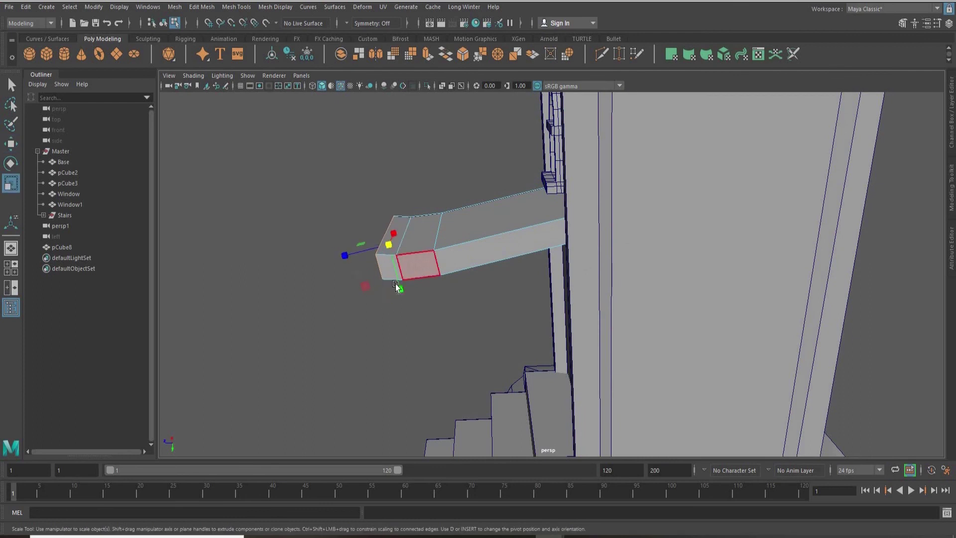
{"action": "left_click_drag", "start_coordinate": [396, 290], "coordinate": [388, 287]}
{"action": "left_click_drag", "start_coordinate": [455, 297], "coordinate": [472, 275], "text": "alt"}
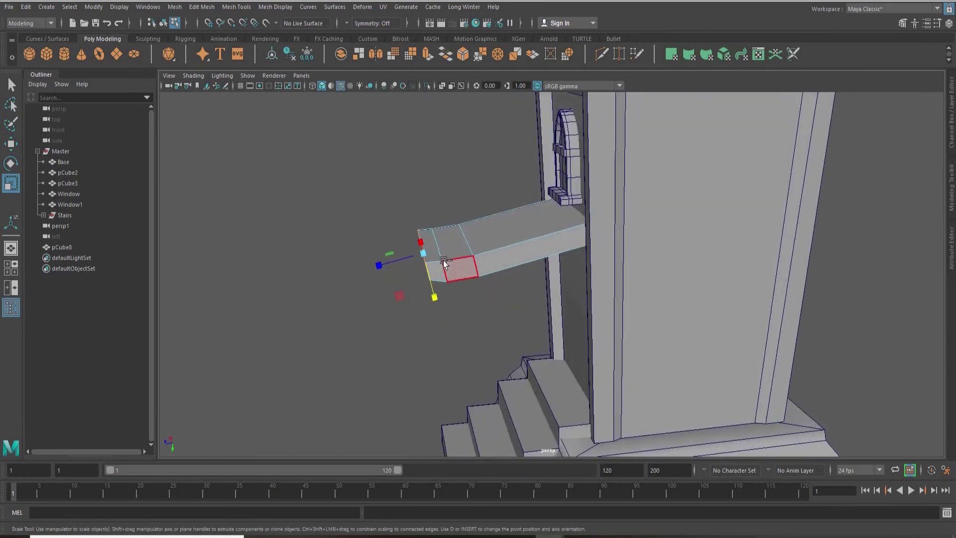
Step: Extrude the slab's front end face about 4.7 units more, then adjust its angle and height to continue the upward curve
{"action": "key", "text": "ctrl+e"}
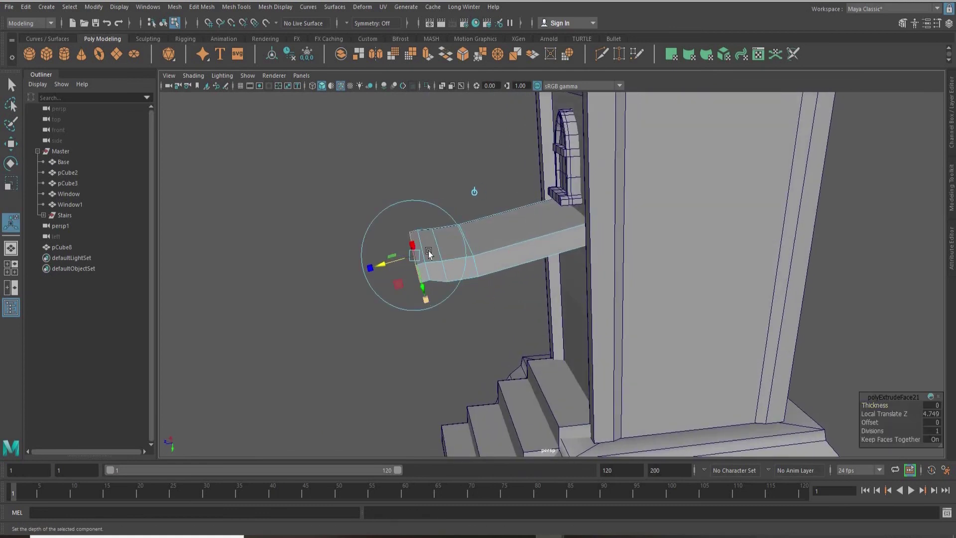
{"action": "key", "text": "e"}
{"action": "left_click_drag", "start_coordinate": [420, 215], "coordinate": [485, 329], "text": "alt"}
{"action": "key", "text": "r"}
{"action": "key", "text": "w"}
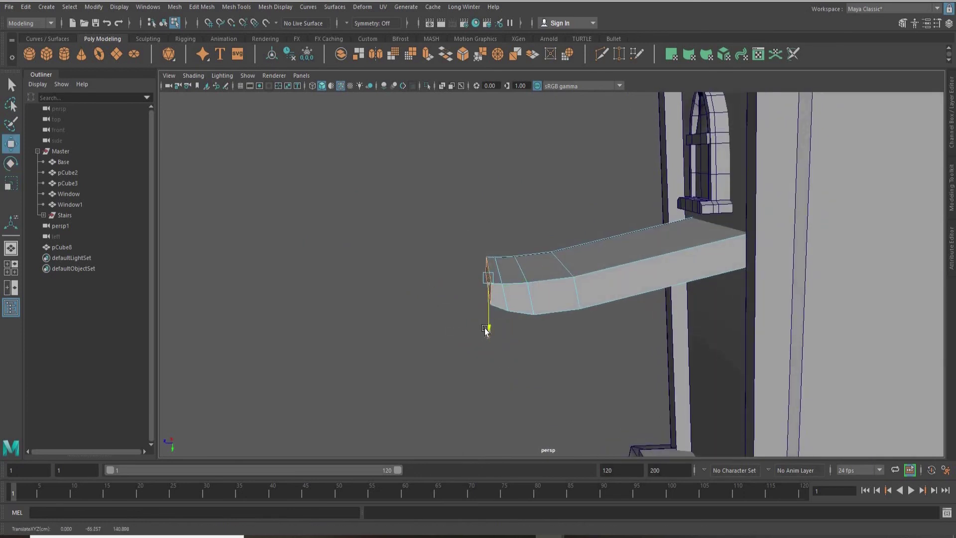
{"action": "left_click_drag", "start_coordinate": [560, 311], "coordinate": [683, 282], "text": "alt"}
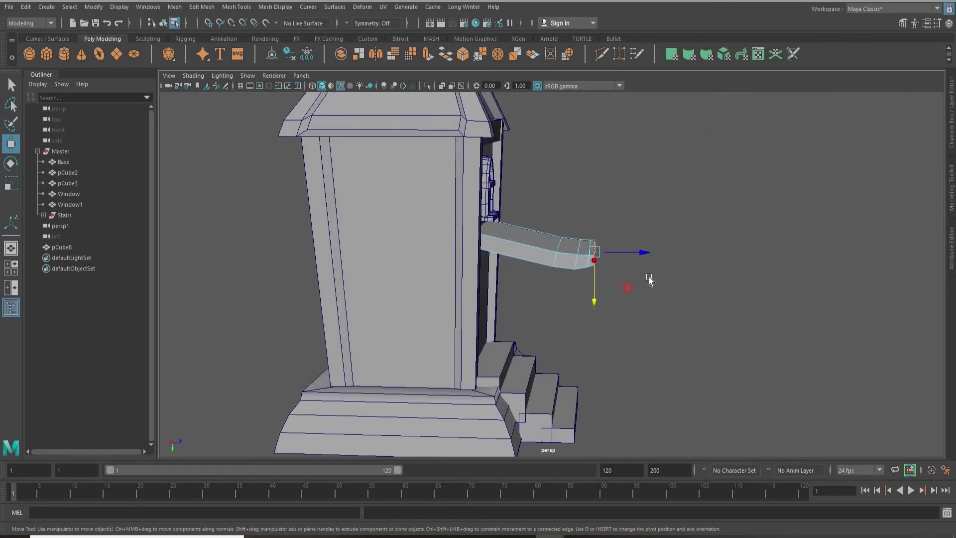
Step: Move the whole slab outward from the house and extend its back face to meet the front wall again
{"action": "right_click_drag", "start_coordinate": [536, 246], "coordinate": [567, 248]}
{"action": "left_click_drag", "start_coordinate": [552, 241], "coordinate": [509, 243]}
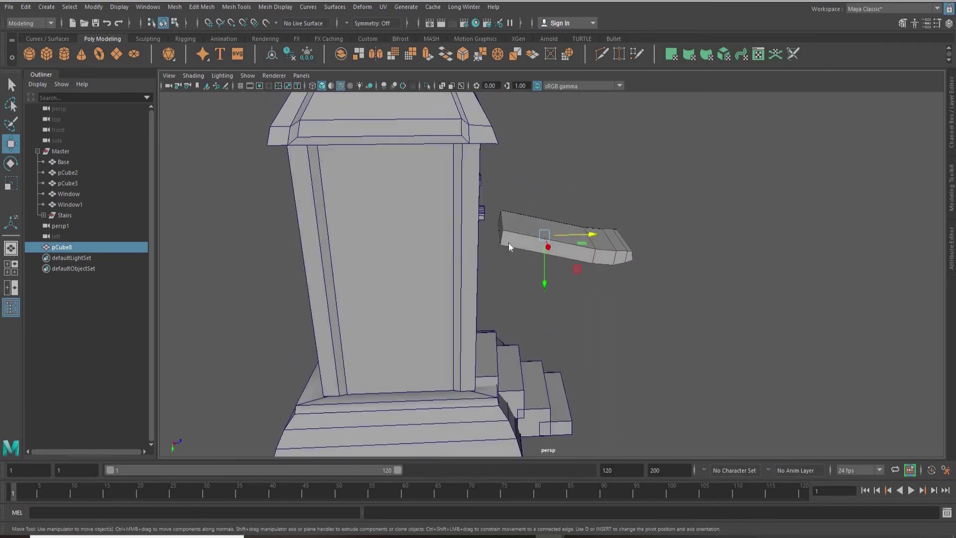
{"action": "right_click_drag", "start_coordinate": [509, 243], "coordinate": [502, 235]}
{"action": "left_click", "coordinate": [490, 225]}
{"action": "left_click_drag", "start_coordinate": [502, 233], "coordinate": [517, 221], "text": "alt"}
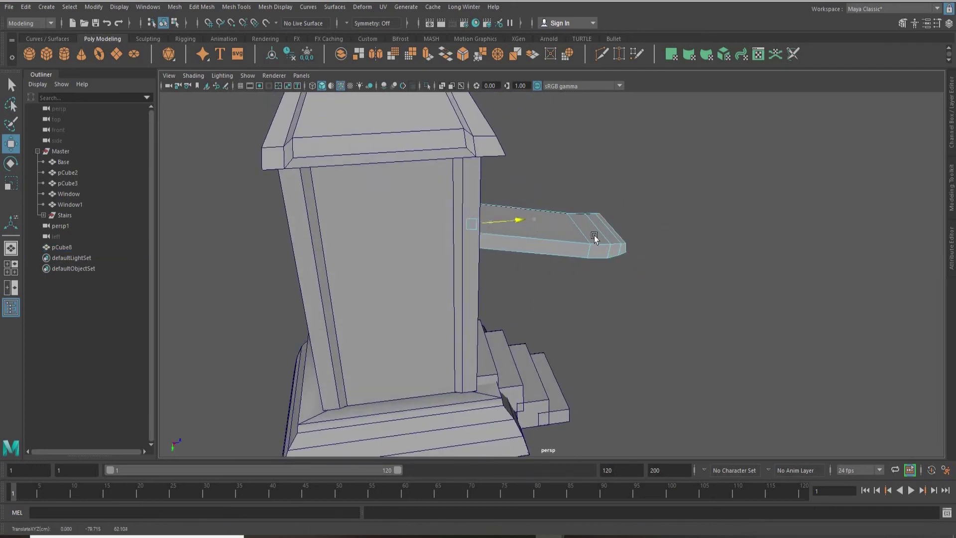
{"action": "left_click_drag", "start_coordinate": [594, 235], "coordinate": [524, 223], "text": "alt"}
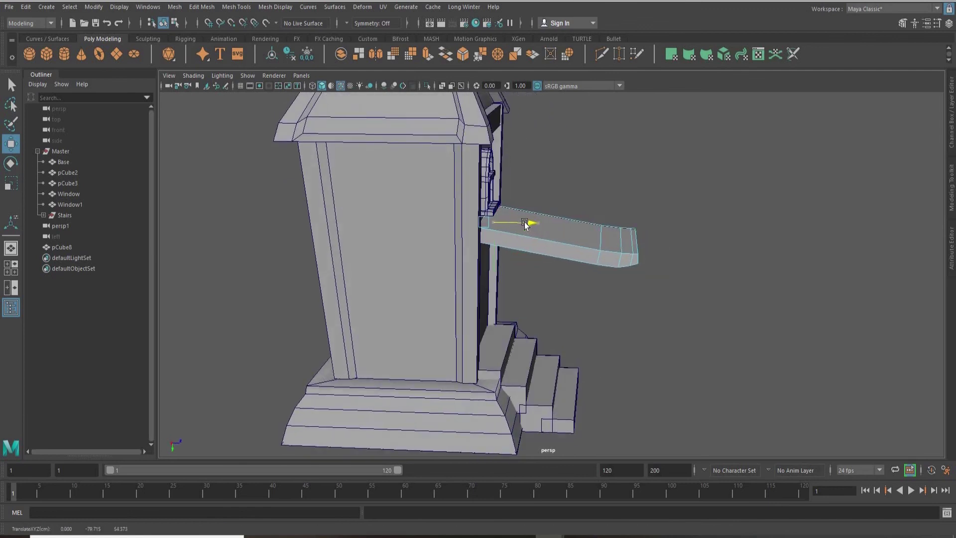
Step: Lower the slab slightly on the front wall, rename pCube8 as Awning, and deselect it
{"action": "right_click_drag", "start_coordinate": [581, 231], "coordinate": [596, 219]}
{"action": "left_click_drag", "start_coordinate": [556, 282], "coordinate": [549, 288]}
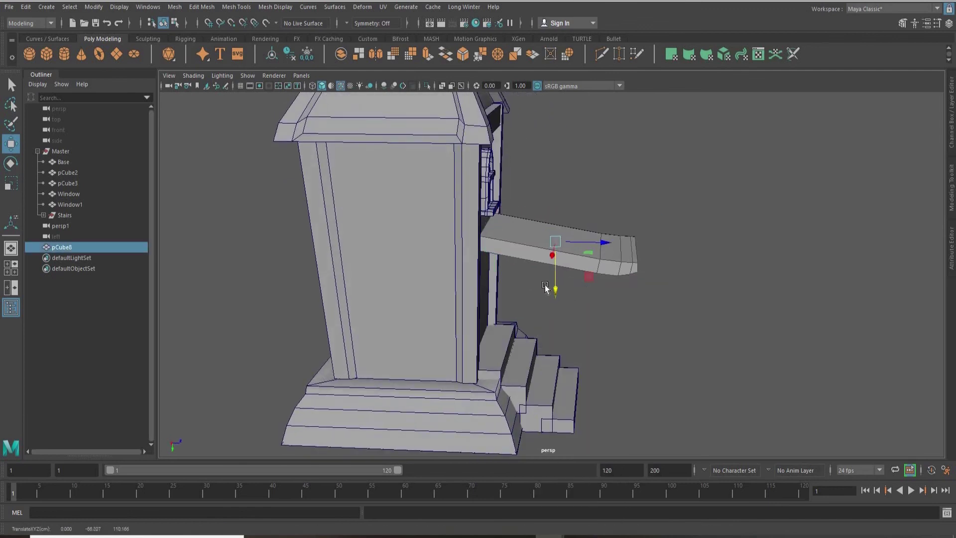
{"action": "left_click_drag", "start_coordinate": [683, 298], "coordinate": [560, 288], "text": "alt"}
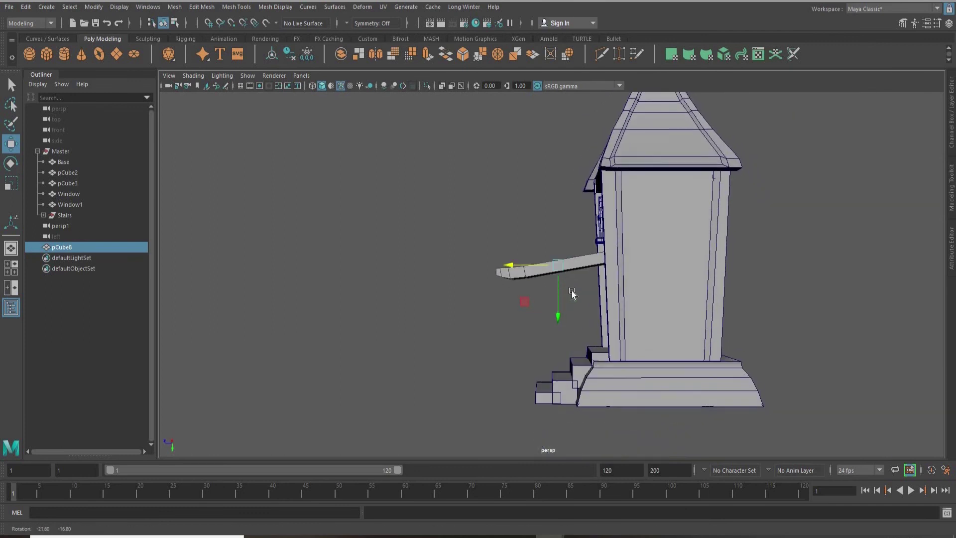
{"action": "left_click", "coordinate": [580, 302]}
{"action": "left_click_drag", "start_coordinate": [664, 267], "coordinate": [608, 291], "text": "alt"}
{"action": "scroll", "coordinate": [608, 292], "scroll_direction": "down", "scroll_amount": 4}
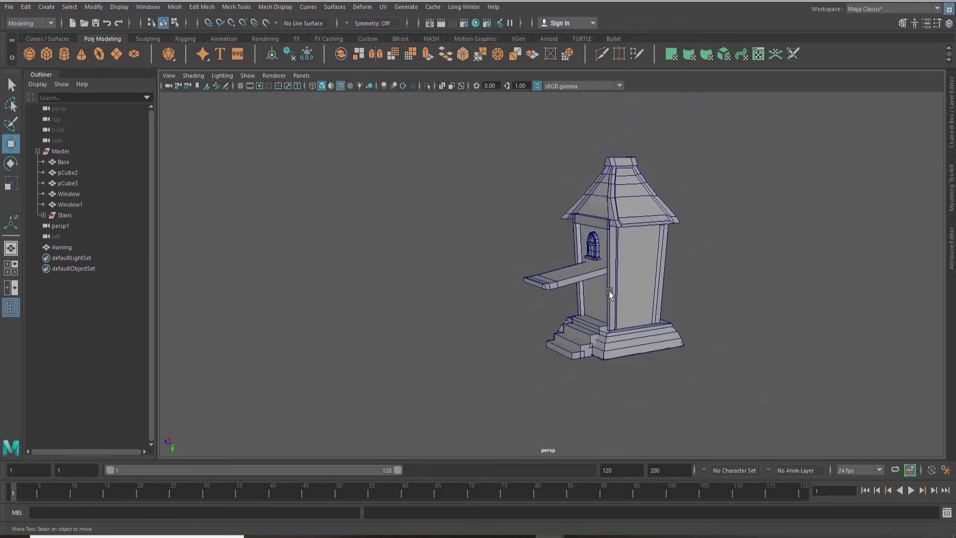
Step: Create a polygon cylinder, move it in front of the house, and stretch it vertically into a tall post
{"action": "scroll", "coordinate": [608, 291], "scroll_direction": "up", "scroll_amount": 3}
{"action": "left_click_drag", "start_coordinate": [487, 243], "coordinate": [510, 255], "text": "alt"}
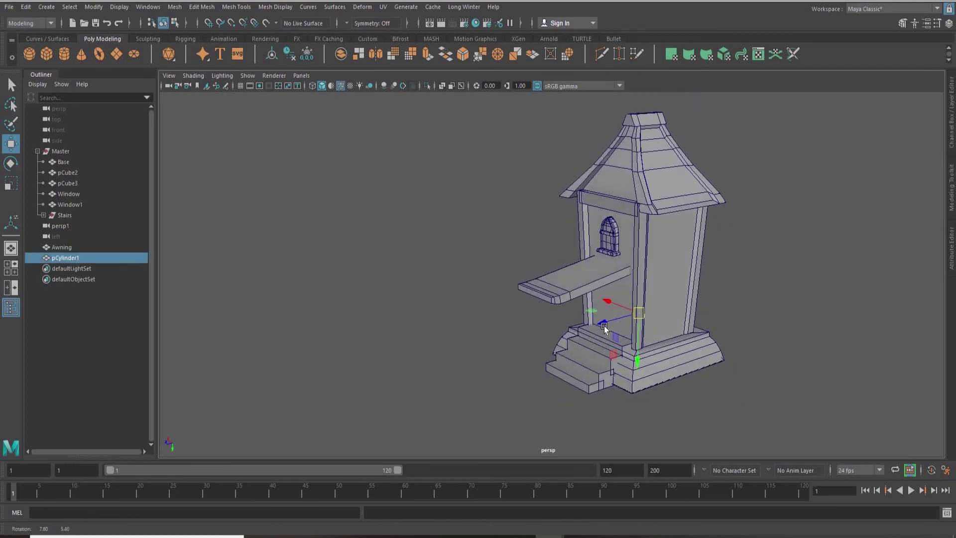
{"action": "left_click_drag", "start_coordinate": [603, 323], "coordinate": [466, 462]}
{"action": "key", "text": "r"}
{"action": "left_click_drag", "start_coordinate": [485, 416], "coordinate": [528, 428], "text": "alt"}
{"action": "left_click_drag", "start_coordinate": [525, 390], "coordinate": [525, 459]}
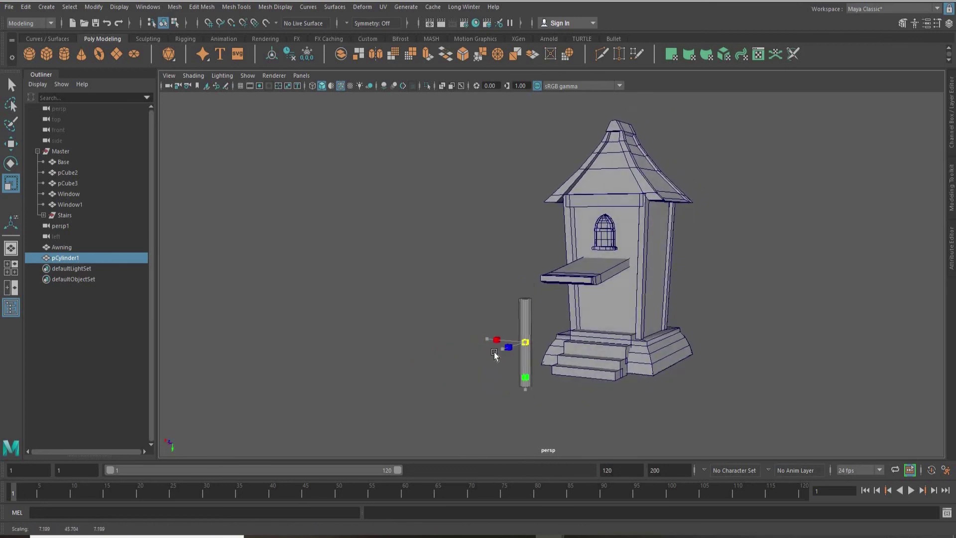
Step: Adjust the post's height and position it beneath the awning's front corner
{"action": "left_click_drag", "start_coordinate": [556, 333], "coordinate": [481, 320], "text": "alt"}
{"action": "left_click_drag", "start_coordinate": [426, 379], "coordinate": [427, 382]}
{"action": "left_click_drag", "start_coordinate": [540, 333], "coordinate": [610, 343], "text": "alt"}
{"action": "key", "text": "w"}
{"action": "left_click_drag", "start_coordinate": [546, 365], "coordinate": [506, 371], "text": "alt"}
{"action": "scroll", "coordinate": [638, 266], "scroll_direction": "up", "scroll_amount": 5}
{"action": "left_click_drag", "start_coordinate": [538, 211], "coordinate": [558, 171], "text": "alt"}
{"action": "middle_click_drag", "start_coordinate": [590, 312], "coordinate": [512, 239], "text": "alt"}
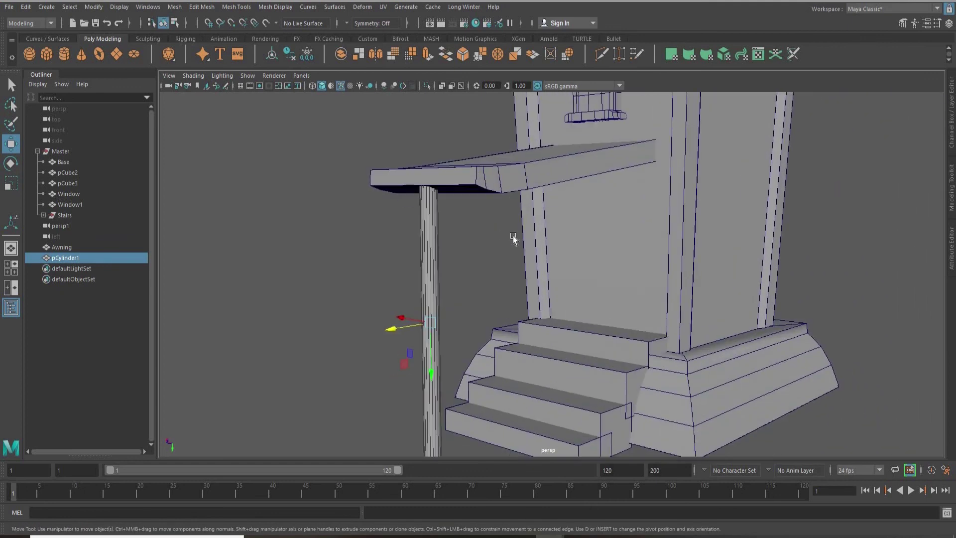
Step: Tilt the post slightly toward or away from the house to match the awning's slope, and deselect it
{"action": "mouse_move", "coordinate": [512, 240]}
{"action": "left_mouse_down", "text": "alt"}
{"action": "mouse_move", "coordinate": [540, 240]}
{"action": "mouse_move", "coordinate": [509, 239]}
{"action": "left_mouse_up", "text": "alt"}
{"action": "left_click_drag", "start_coordinate": [345, 308], "coordinate": [648, 319], "text": "alt"}
{"action": "key", "text": "e"}
{"action": "left_click_drag", "start_coordinate": [604, 287], "coordinate": [605, 291]}
{"action": "left_click_drag", "start_coordinate": [689, 304], "coordinate": [320, 320], "text": "alt"}
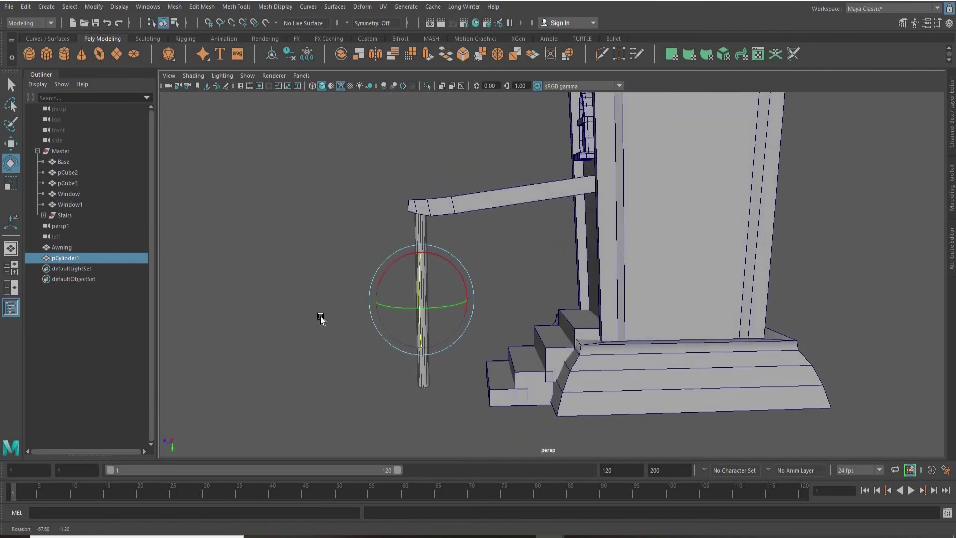
{"action": "left_click", "coordinate": [321, 320]}
{"action": "left_click_drag", "start_coordinate": [561, 314], "coordinate": [615, 309], "text": "alt"}
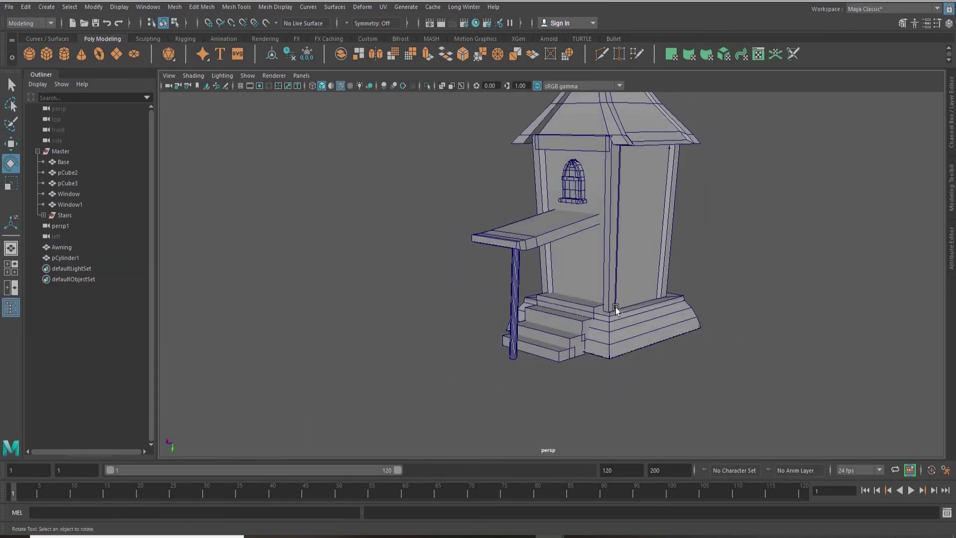
Step: Set the post cylinder's Subdivisions Axis to 10 to simplify its mesh
{"action": "scroll", "coordinate": [554, 268], "scroll_direction": "up", "scroll_amount": 5}
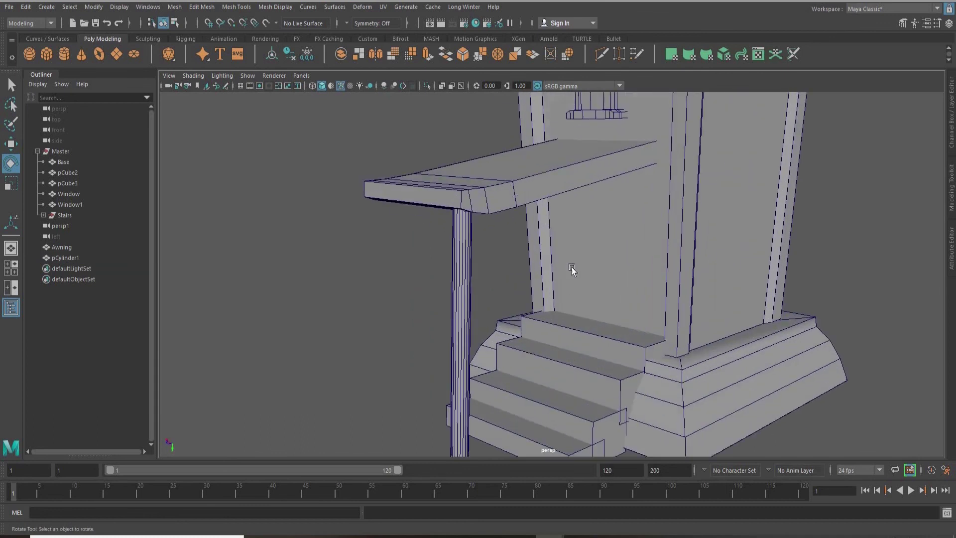
{"action": "left_click", "coordinate": [951, 248]}
{"action": "left_click", "coordinate": [373, 259]}
{"action": "left_click", "coordinate": [846, 96]}
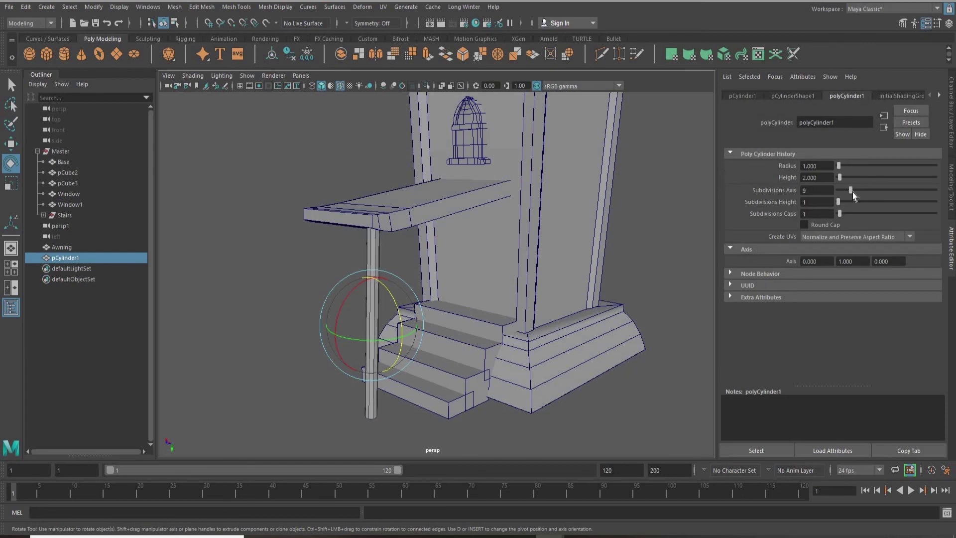
{"action": "left_click_drag", "start_coordinate": [852, 192], "coordinate": [854, 192]}
{"action": "scroll", "coordinate": [465, 268], "scroll_direction": "up", "scroll_amount": 5}
{"action": "scroll", "coordinate": [488, 268], "scroll_direction": "down", "scroll_amount": 6}
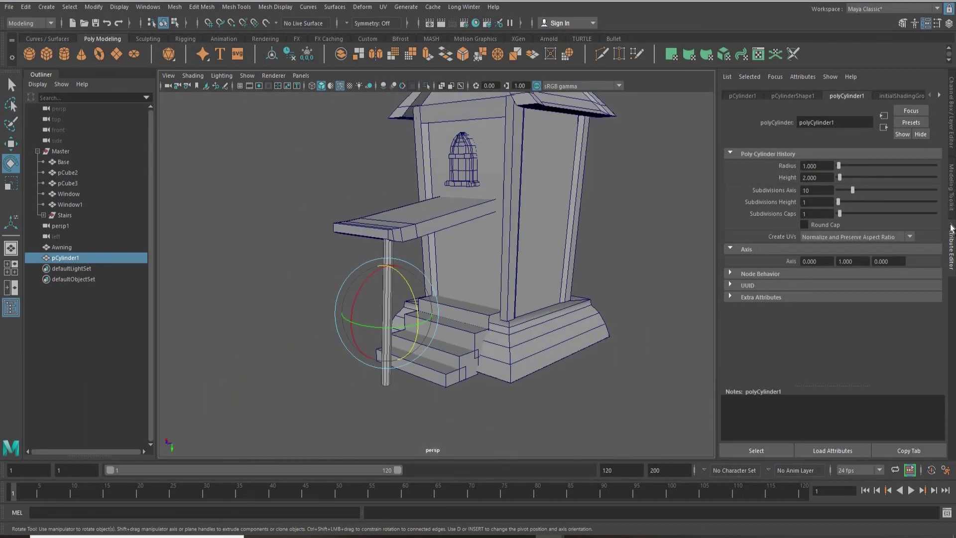
{"action": "key", "text": "ctrl+a"}
Step: Rotate the post slightly sideways, about 1.8 degrees, as seen from the front, and deselect it
{"action": "left_click", "coordinate": [796, 284]}
{"action": "left_click_drag", "start_coordinate": [795, 284], "coordinate": [765, 285], "text": "alt"}
{"action": "left_click", "coordinate": [598, 263]}
{"action": "key", "text": "e"}
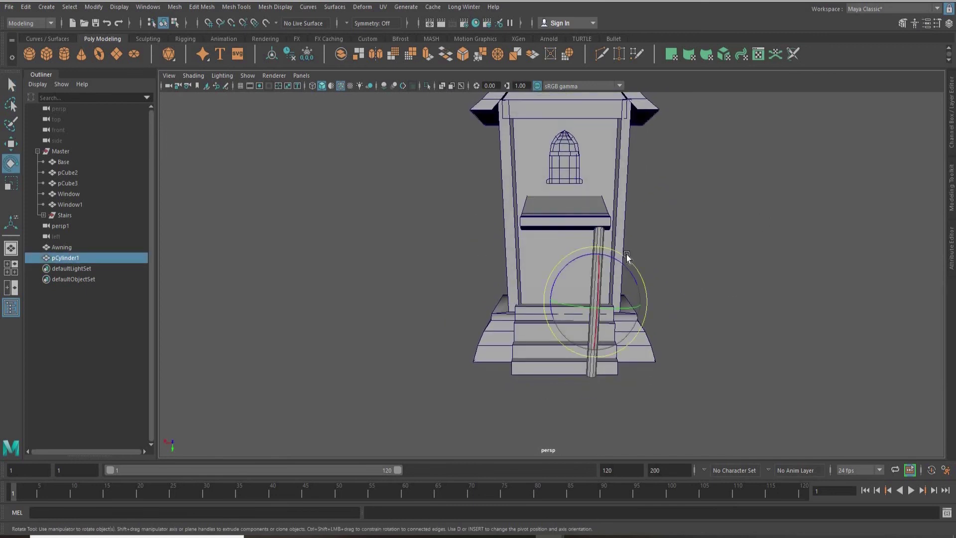
{"action": "left_click_drag", "start_coordinate": [622, 257], "coordinate": [681, 263]}
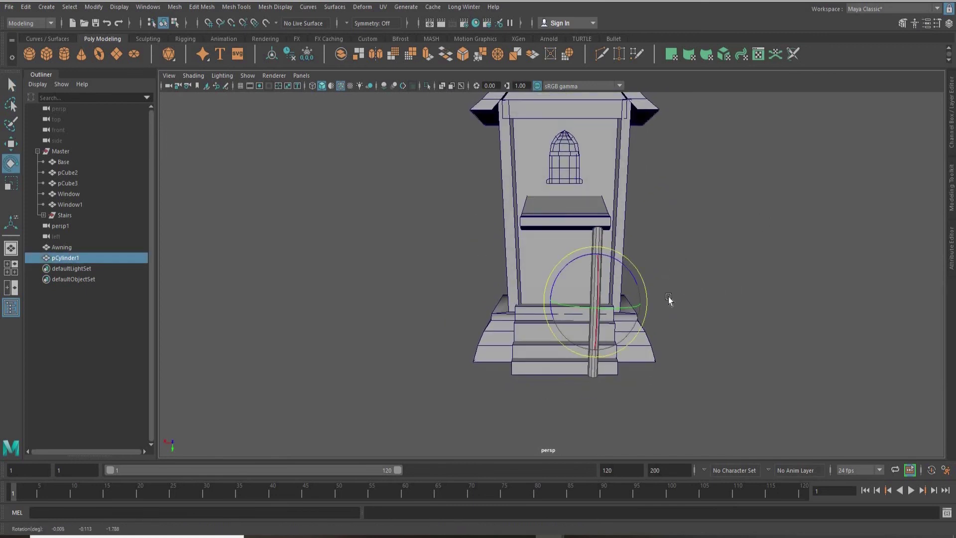
{"action": "left_click_drag", "start_coordinate": [528, 381], "coordinate": [419, 384], "text": "alt"}
{"action": "left_click", "coordinate": [438, 379]}
Step: Duplicate the lowest stair and move the copy outward and down to form another step below it
{"action": "middle_click_drag", "start_coordinate": [623, 279], "coordinate": [675, 202], "text": "alt"}
{"action": "right_click_drag", "start_coordinate": [563, 267], "coordinate": [608, 275], "text": "alt"}
{"action": "left_click_drag", "start_coordinate": [608, 274], "coordinate": [569, 294], "text": "alt"}
{"action": "left_click", "coordinate": [567, 282]}
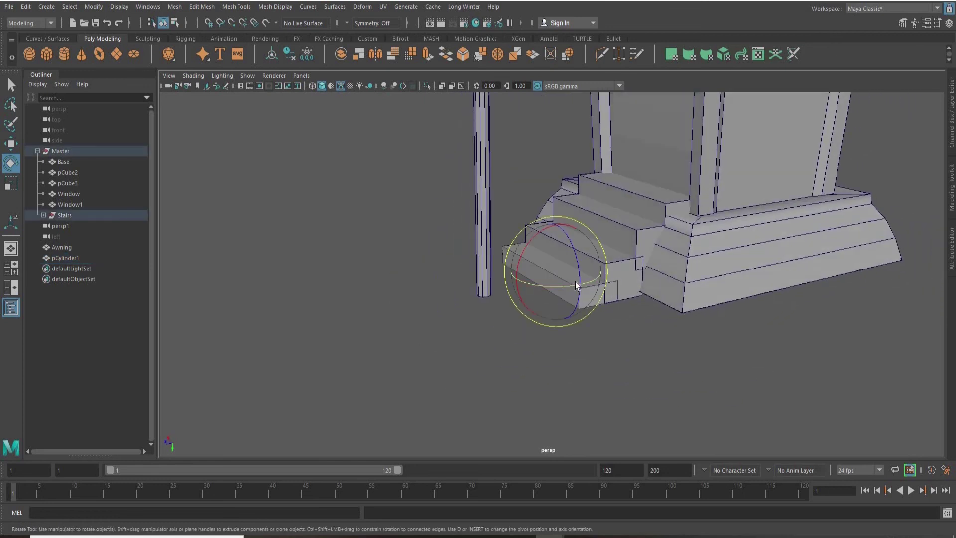
{"action": "key", "text": "q"}
{"action": "key", "text": "ctrl+d"}
{"action": "key", "text": "w"}
{"action": "left_click_drag", "start_coordinate": [553, 317], "coordinate": [504, 264], "text": "alt"}
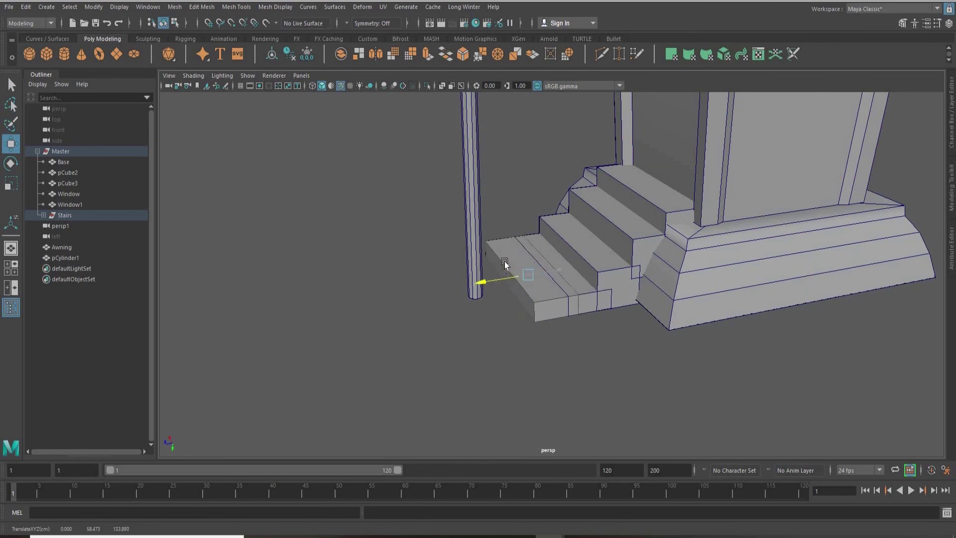
{"action": "left_click_drag", "start_coordinate": [517, 337], "coordinate": [519, 342]}
{"action": "key", "text": "r"}
{"action": "key", "text": "w"}
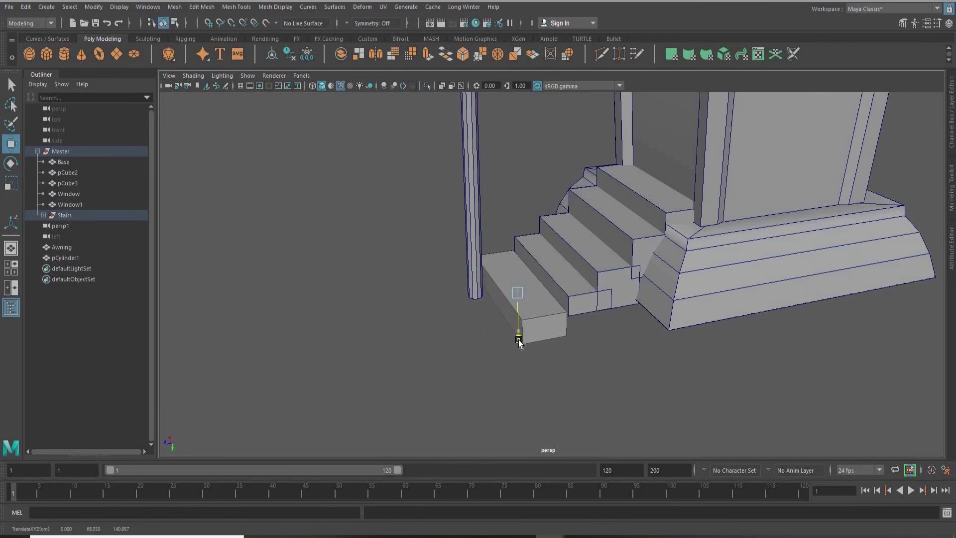
Step: Make the stair just above the new one slightly taller and lower it
{"action": "left_click_drag", "start_coordinate": [572, 313], "coordinate": [518, 315], "text": "alt"}
{"action": "left_click", "coordinate": [562, 298]}
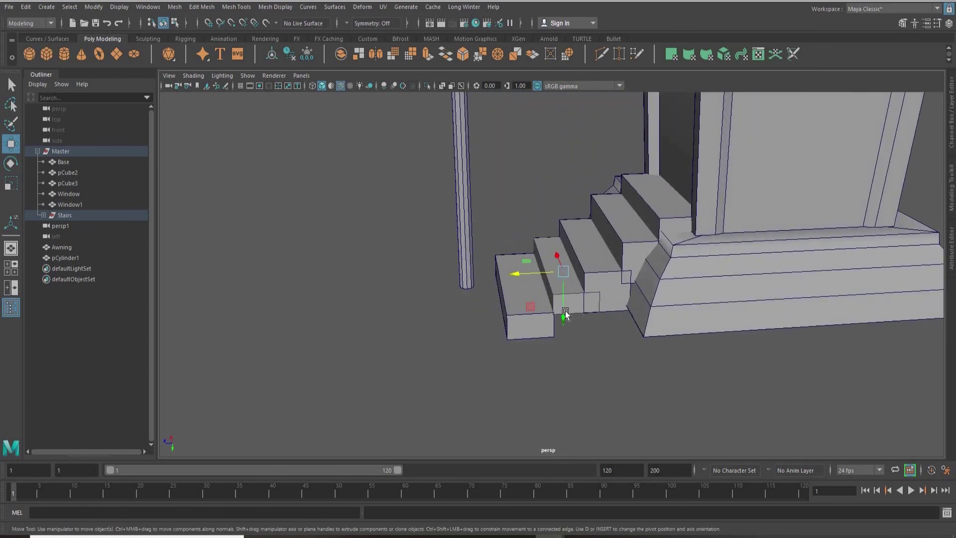
{"action": "middle_click_drag", "start_coordinate": [562, 323], "coordinate": [562, 322]}
{"action": "key", "text": "r"}
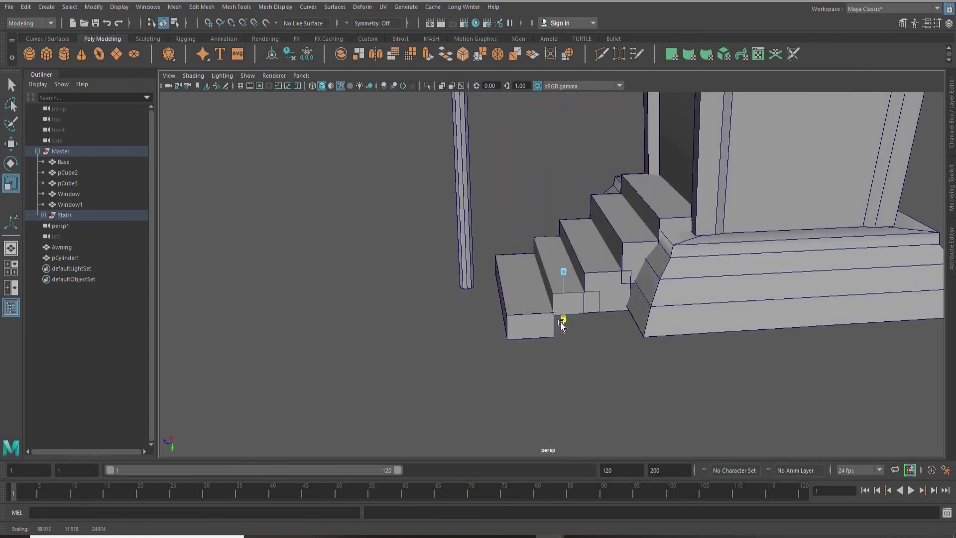
{"action": "key", "text": "w"}
{"action": "middle_click_drag", "start_coordinate": [561, 315], "coordinate": [563, 326]}
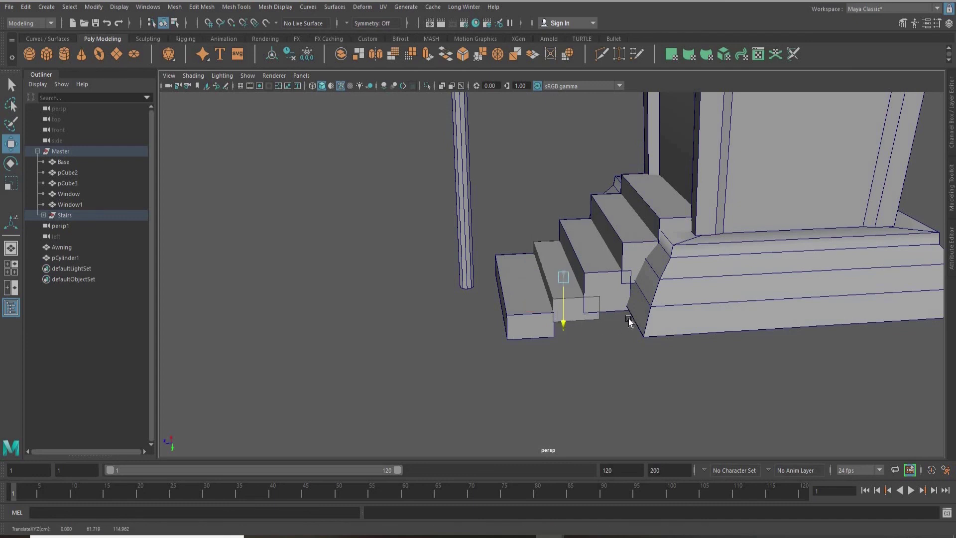
Step: Lower the new bottom stair and lengthen it outward into a landing slab that reaches past the awning post
{"action": "left_click_drag", "start_coordinate": [526, 317], "coordinate": [519, 355], "text": "alt"}
{"action": "left_click", "coordinate": [500, 304]}
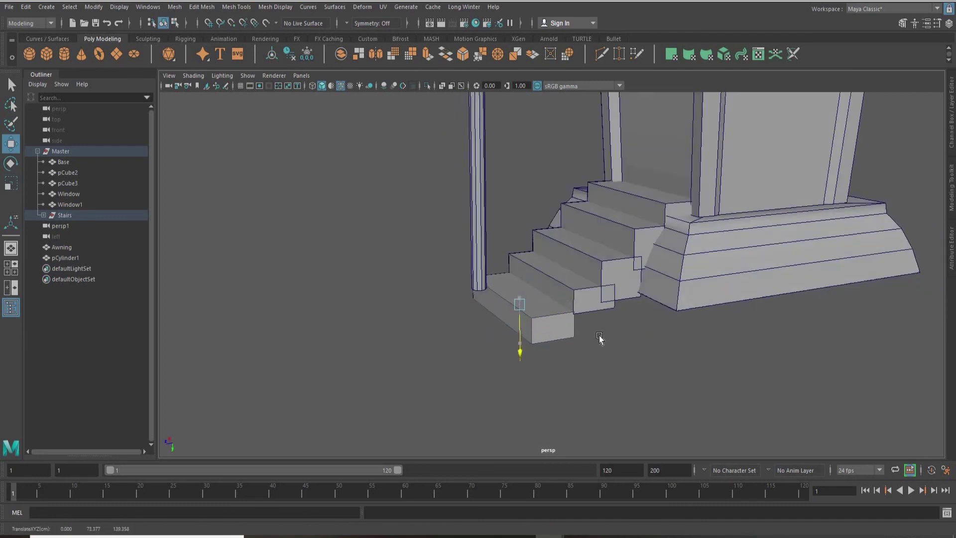
{"action": "left_click_drag", "start_coordinate": [599, 339], "coordinate": [483, 290], "text": "alt"}
{"action": "key", "text": "r"}
{"action": "key", "text": "w"}
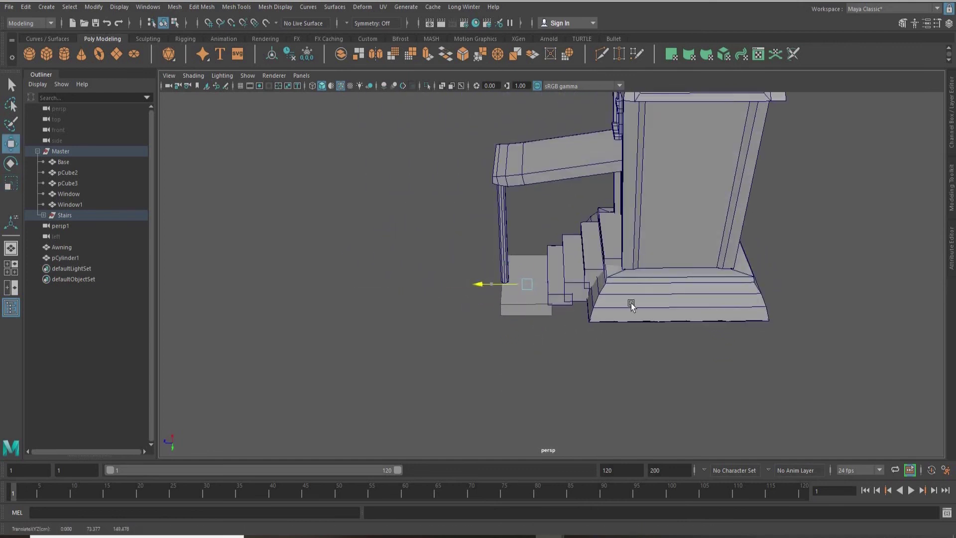
{"action": "left_click_drag", "start_coordinate": [631, 304], "coordinate": [827, 238], "text": "alt"}
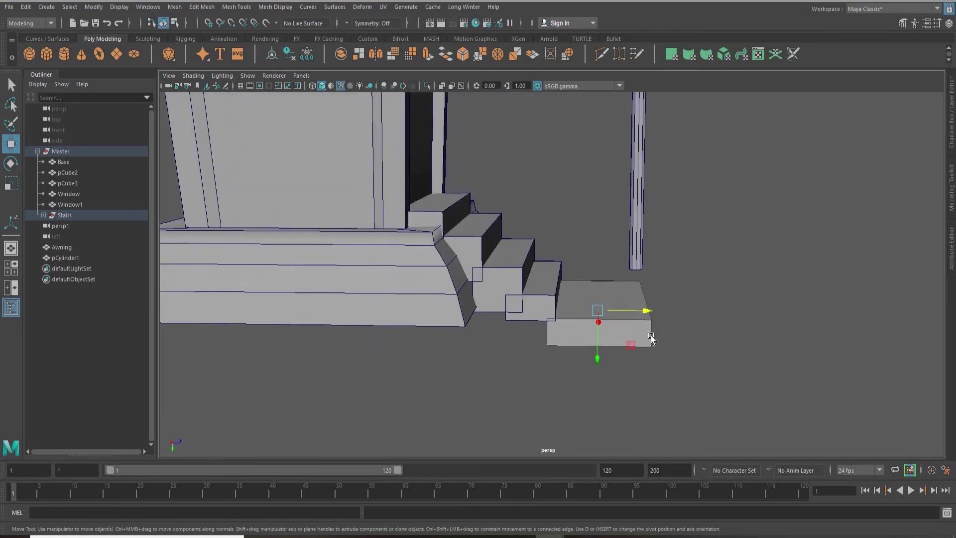
{"action": "key", "text": "r"}
{"action": "key", "text": "w"}
{"action": "left_click_drag", "start_coordinate": [646, 312], "coordinate": [649, 309]}
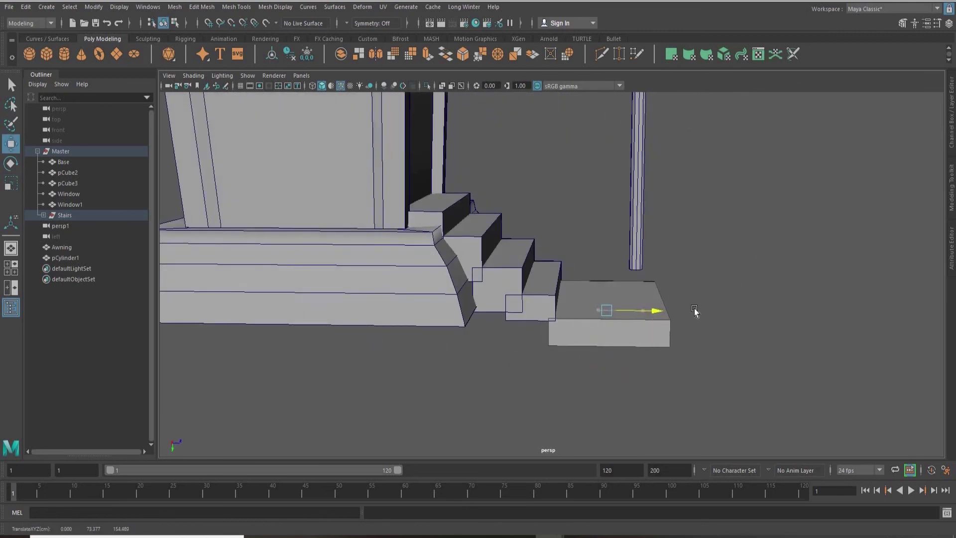
Step: Stretch the awning post vertically and shift it so it spans from the awning to the landing slab, then deselect it
{"action": "left_click_drag", "start_coordinate": [587, 309], "coordinate": [524, 209], "text": "alt"}
{"action": "scroll", "coordinate": [646, 260], "scroll_direction": "down", "scroll_amount": 4}
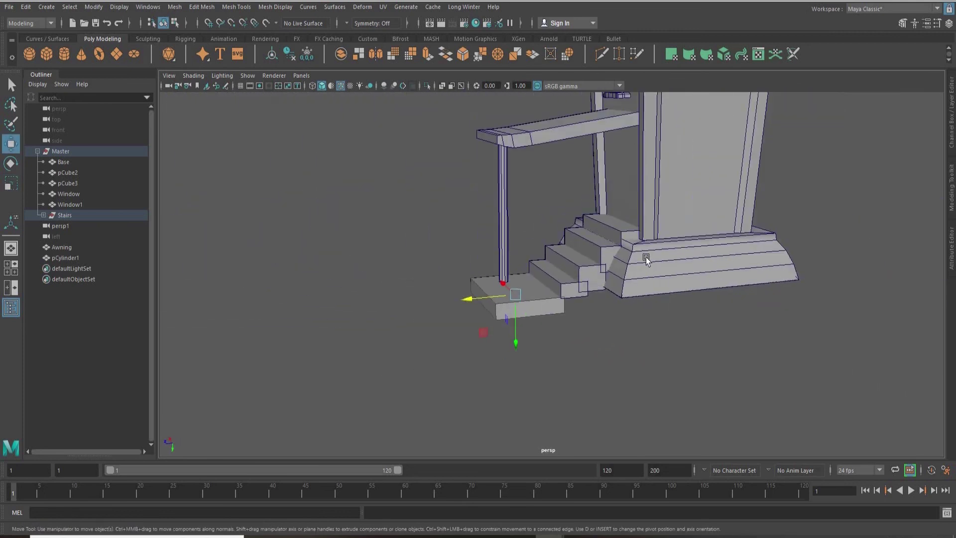
{"action": "left_click_drag", "start_coordinate": [646, 258], "coordinate": [507, 193], "text": "alt"}
{"action": "left_click", "coordinate": [507, 194]}
{"action": "key", "text": "r"}
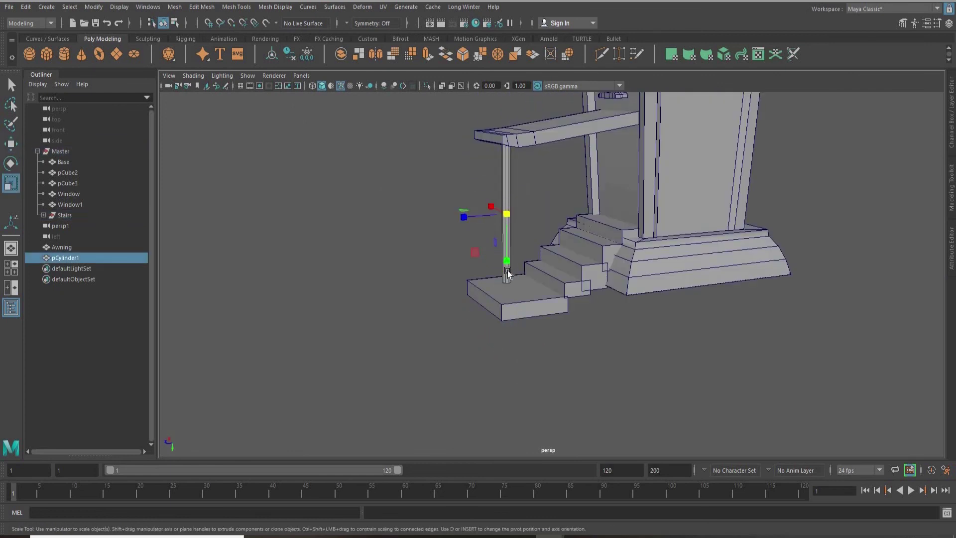
{"action": "left_click_drag", "start_coordinate": [508, 272], "coordinate": [508, 277]}
{"action": "key", "text": "w"}
{"action": "left_click_drag", "start_coordinate": [614, 272], "coordinate": [730, 299], "text": "alt"}
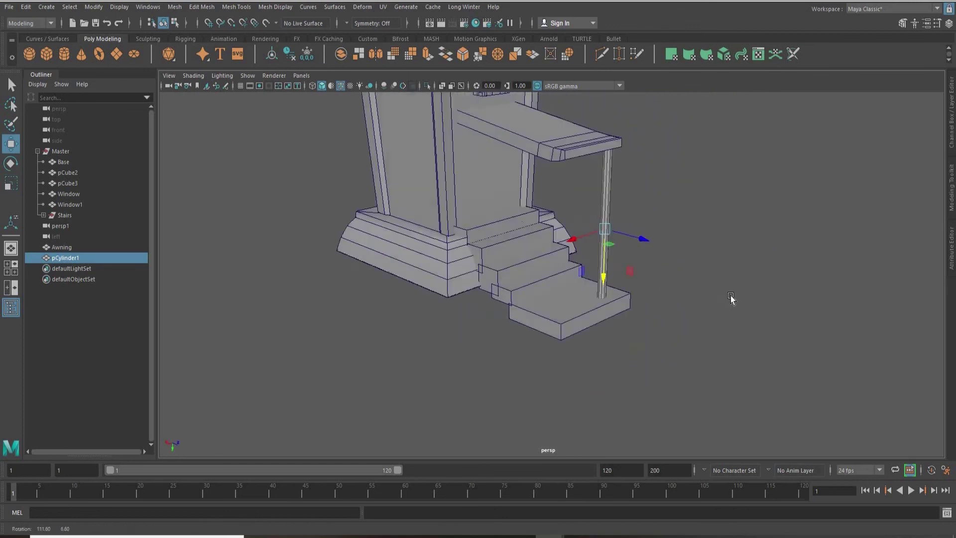
{"action": "left_click", "coordinate": [730, 299]}
Step: Examine the awning post and landing slab from several angles around the house
{"action": "left_click_drag", "start_coordinate": [632, 286], "coordinate": [490, 269], "text": "alt"}
{"action": "scroll", "coordinate": [610, 194], "scroll_direction": "down", "scroll_amount": 3}
{"action": "left_click_drag", "start_coordinate": [610, 194], "coordinate": [680, 181], "text": "alt"}
{"action": "middle_click_drag", "start_coordinate": [681, 181], "coordinate": [666, 239], "text": "alt"}
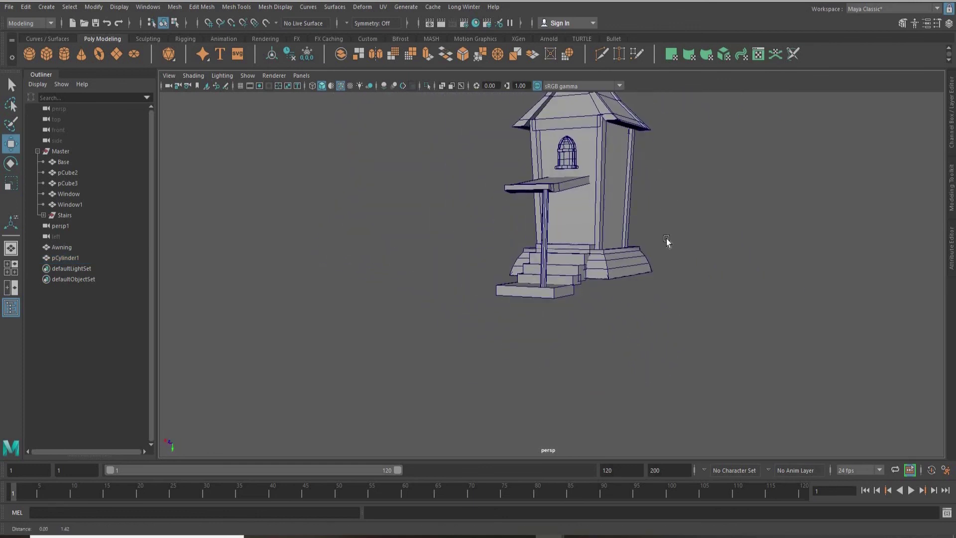
{"action": "left_click", "coordinate": [549, 336]}
{"action": "left_click_drag", "start_coordinate": [540, 286], "coordinate": [517, 274], "text": "alt"}
{"action": "left_click", "coordinate": [524, 278]}
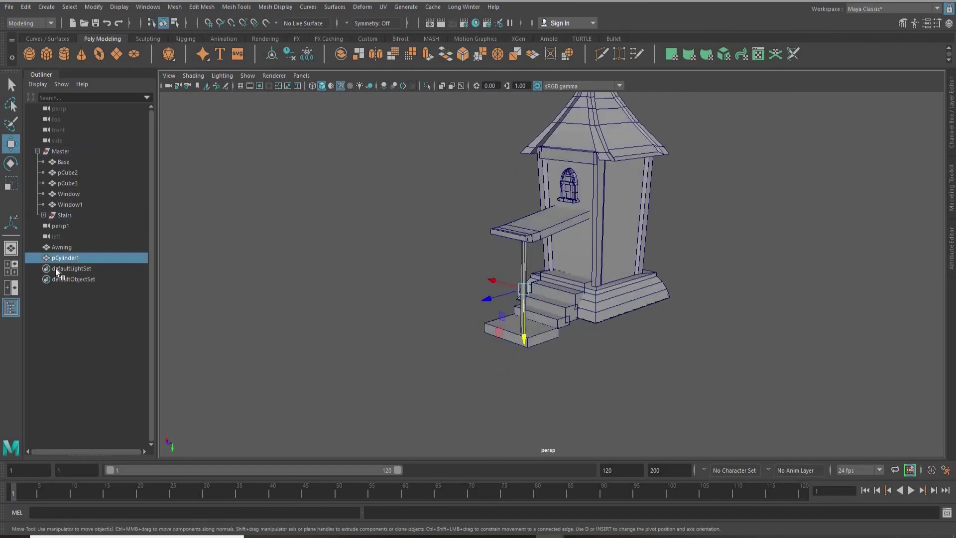
{"action": "left_click", "coordinate": [627, 337]}
{"action": "left_click_drag", "start_coordinate": [626, 337], "coordinate": [668, 332], "text": "alt"}
{"action": "scroll", "coordinate": [661, 254], "scroll_direction": "up", "scroll_amount": 3}
{"action": "left_click", "coordinate": [561, 394]}
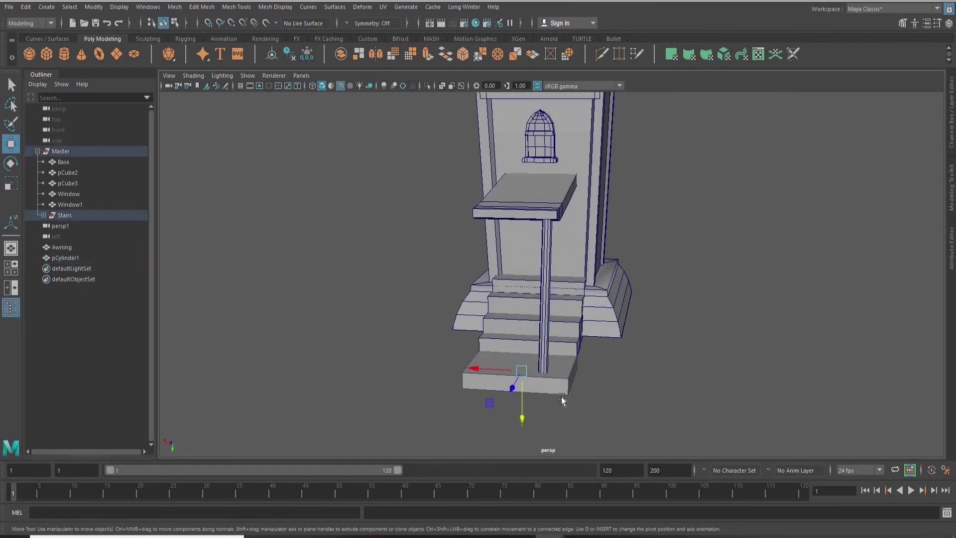
{"action": "key", "text": "r"}
{"action": "left_click_drag", "start_coordinate": [473, 371], "coordinate": [483, 372]}
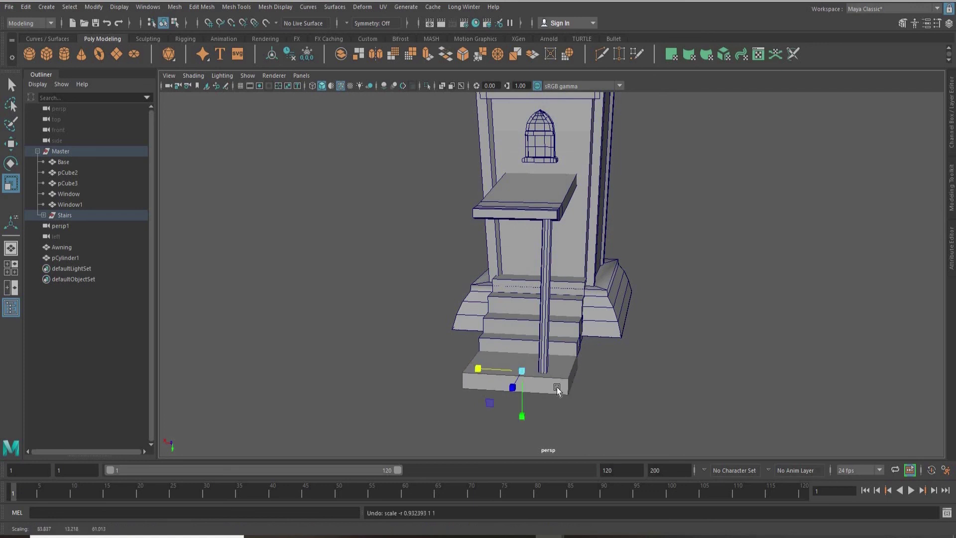
Step: Scale the landing slab's front face narrower in width to taper the slab, and return to object selection
{"action": "right_click_drag", "start_coordinate": [551, 339], "coordinate": [547, 391]}
{"action": "left_click", "coordinate": [513, 390]}
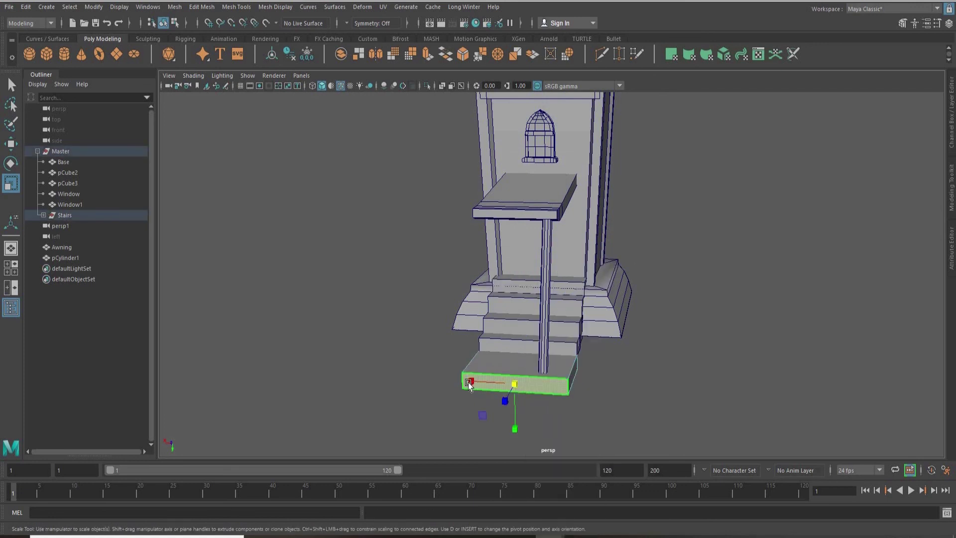
{"action": "left_click_drag", "start_coordinate": [469, 383], "coordinate": [479, 387]}
{"action": "left_click_drag", "start_coordinate": [573, 386], "coordinate": [575, 297], "text": "alt"}
{"action": "right_click_drag", "start_coordinate": [543, 271], "coordinate": [592, 256]}
Step: Duplicate the awning post and move the copy sideways under the awning's opposite front corner
{"action": "left_click_drag", "start_coordinate": [535, 256], "coordinate": [567, 256], "text": "alt"}
{"action": "left_click", "coordinate": [534, 256]}
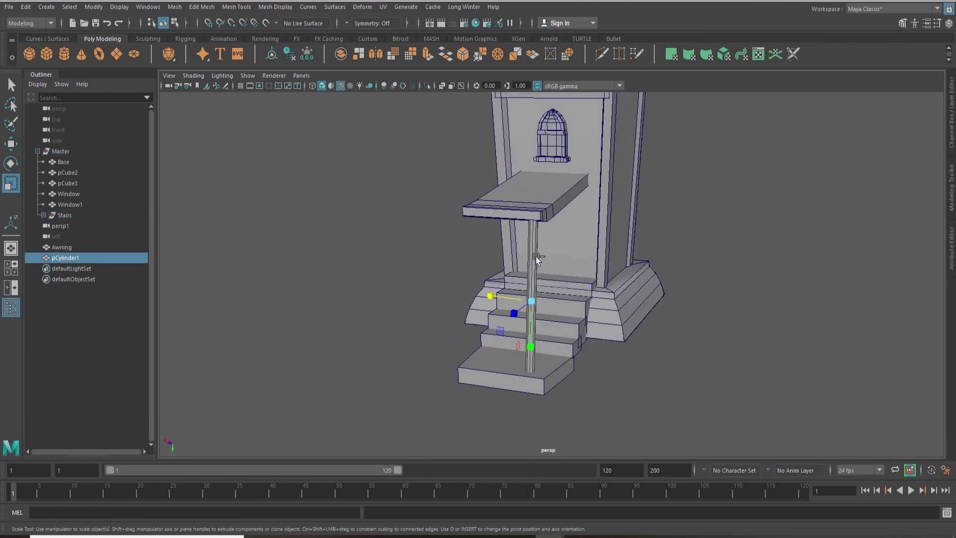
{"action": "key", "text": "ctrl+d"}
{"action": "left_click_drag", "start_coordinate": [612, 293], "coordinate": [643, 289], "text": "alt"}
{"action": "key", "text": "w"}
{"action": "left_click_drag", "start_coordinate": [512, 297], "coordinate": [450, 297]}
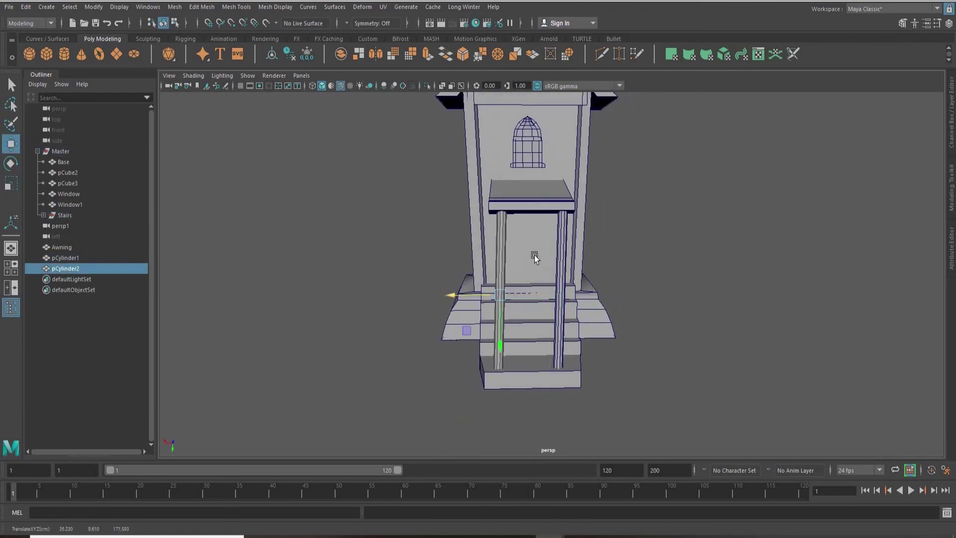
Step: Rotate the copied post to mirror the first post's lean, shift it slightly outward, and deselect it
{"action": "key", "text": "e"}
{"action": "left_click_drag", "start_coordinate": [528, 256], "coordinate": [530, 256]}
{"action": "key", "text": "w"}
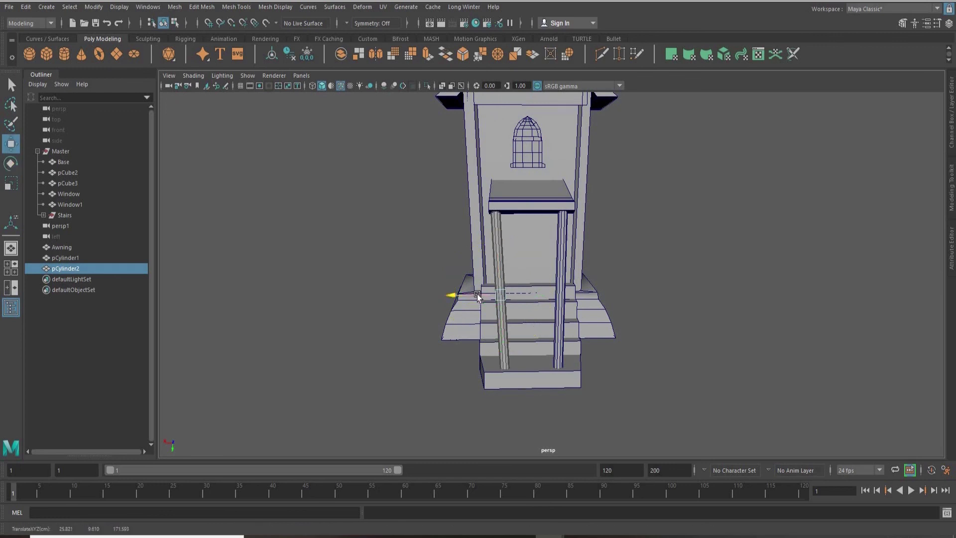
{"action": "left_click_drag", "start_coordinate": [693, 317], "coordinate": [556, 301], "text": "alt"}
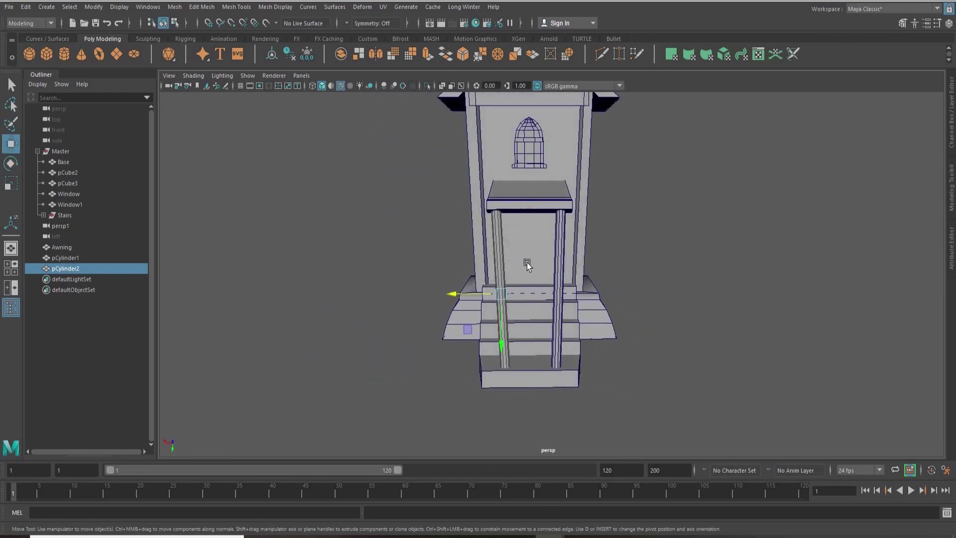
{"action": "key", "text": "e"}
{"action": "key", "text": "w"}
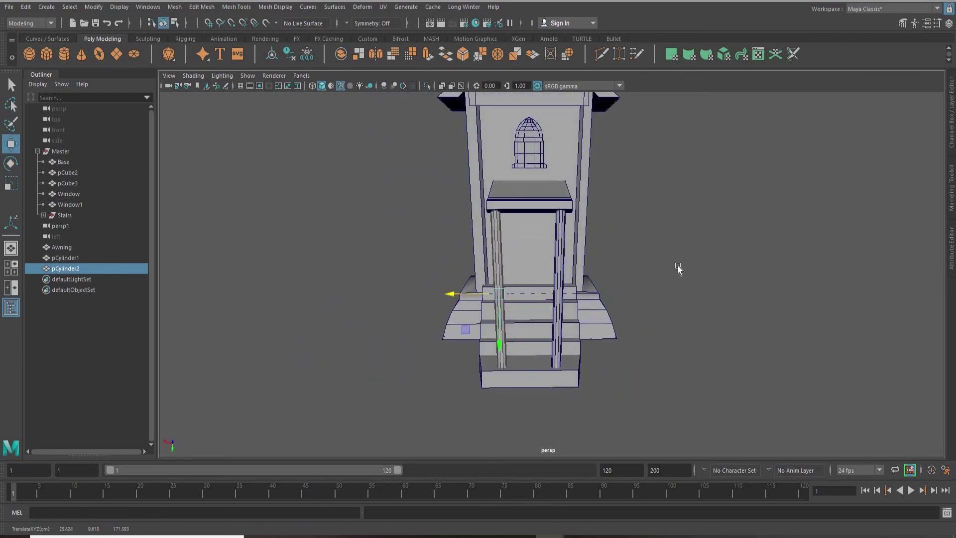
{"action": "left_click", "coordinate": [679, 268]}
Step: Check the whole house with both awning posts and save the scene
{"action": "left_click_drag", "start_coordinate": [679, 269], "coordinate": [543, 265], "text": "alt"}
{"action": "scroll", "coordinate": [620, 258], "scroll_direction": "down", "scroll_amount": 4}
{"action": "left_click_drag", "start_coordinate": [619, 258], "coordinate": [673, 296], "text": "alt"}
{"action": "middle_click_drag", "start_coordinate": [725, 211], "coordinate": [745, 284], "text": "alt"}
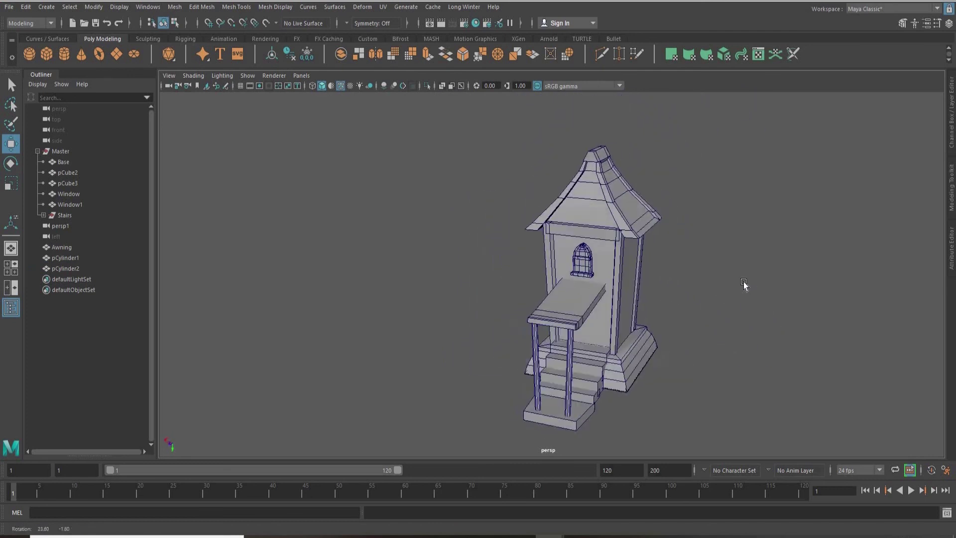
{"action": "left_click_drag", "start_coordinate": [744, 283], "coordinate": [660, 286], "text": "alt"}
{"action": "key", "text": "ctrl+s"}
{"action": "left_click", "coordinate": [456, 275]}
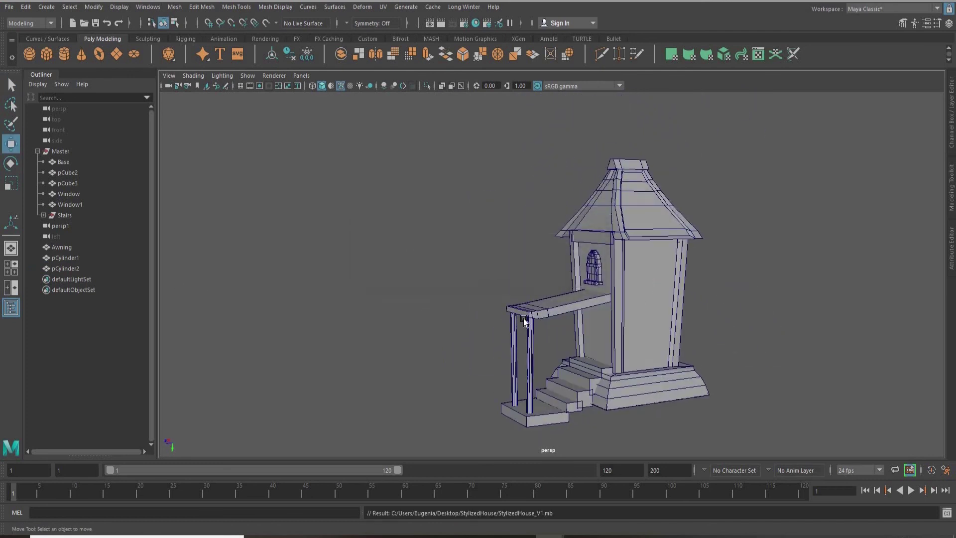
Step: Group the awning slab and its two cylinder posts together and name the group Awning
{"action": "left_click_drag", "start_coordinate": [491, 257], "coordinate": [516, 268], "text": "alt"}
{"action": "middle_click_drag", "start_coordinate": [517, 267], "coordinate": [469, 246], "text": "alt"}
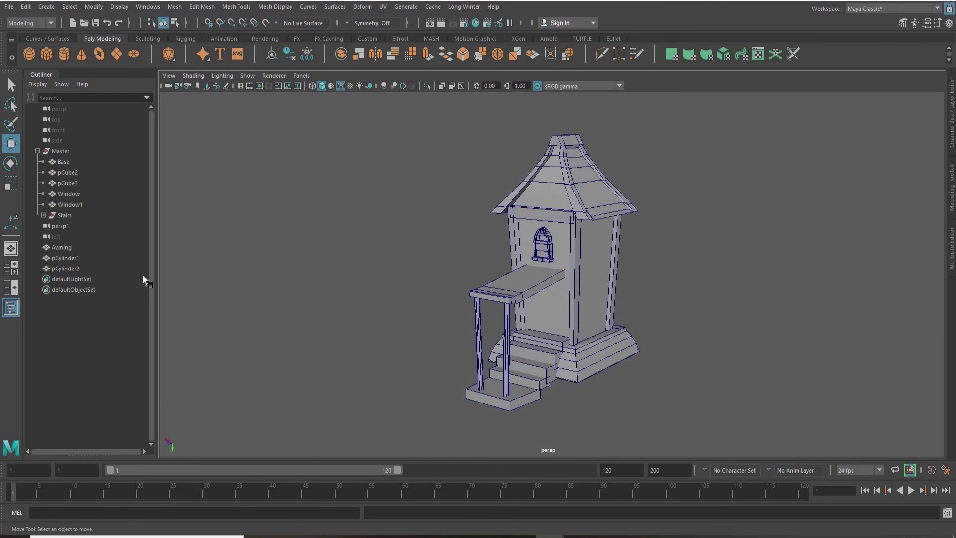
{"action": "left_click", "coordinate": [69, 247]}
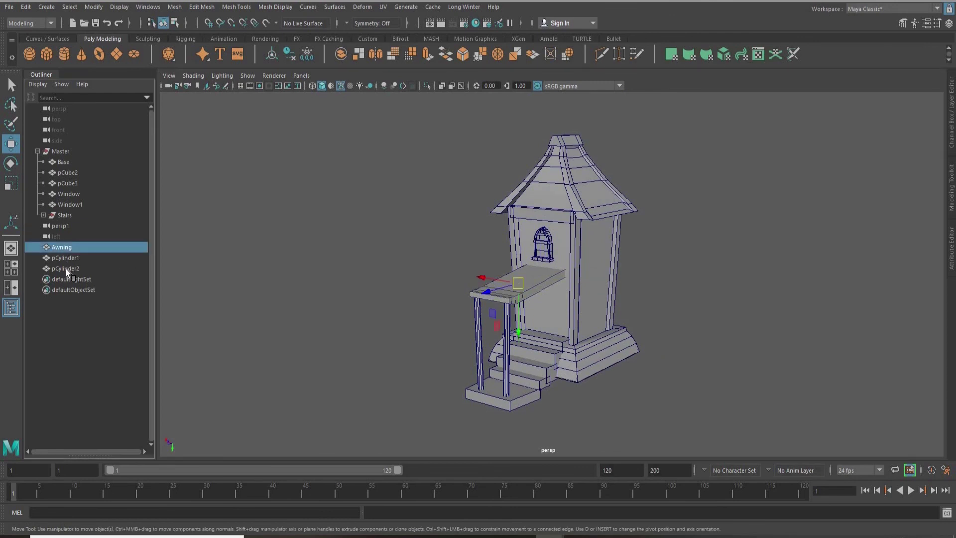
{"action": "left_click", "coordinate": [66, 269], "text": "shift"}
{"action": "key", "text": "ctrl+g"}
{"action": "double_click", "coordinate": [65, 247]}
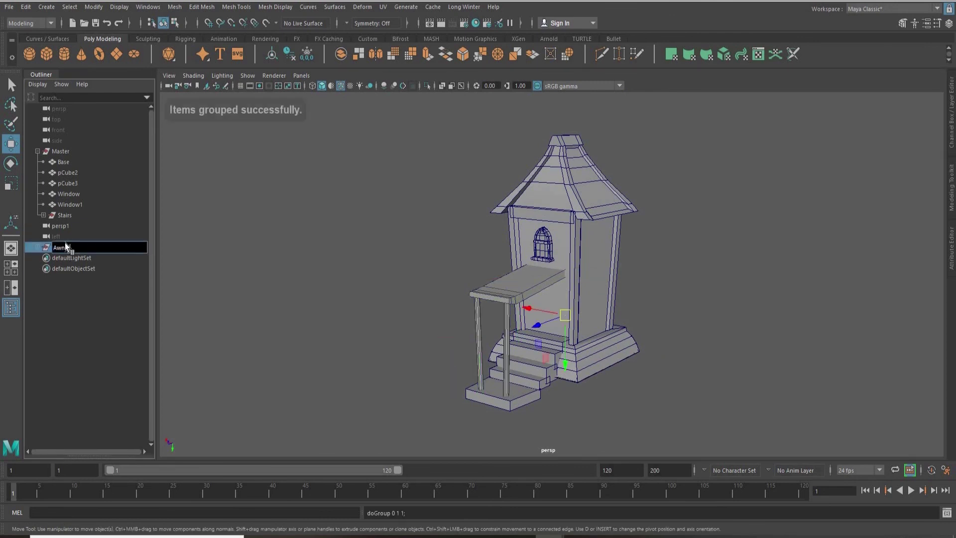
Step: Rename the two cylinder posts inside the Awning group, calling the first Pole1 and the second Pole
{"action": "left_click", "coordinate": [37, 247]}
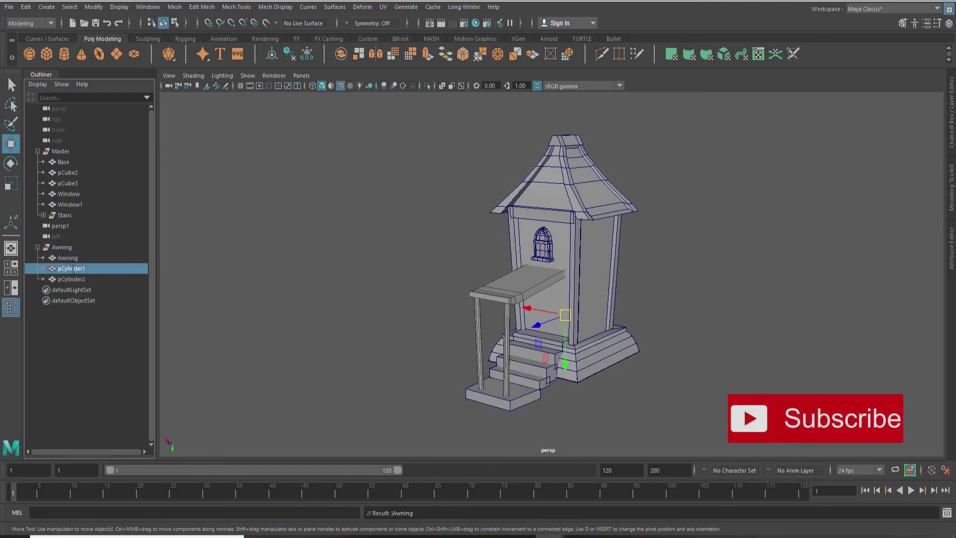
{"action": "double_click", "coordinate": [72, 269]}
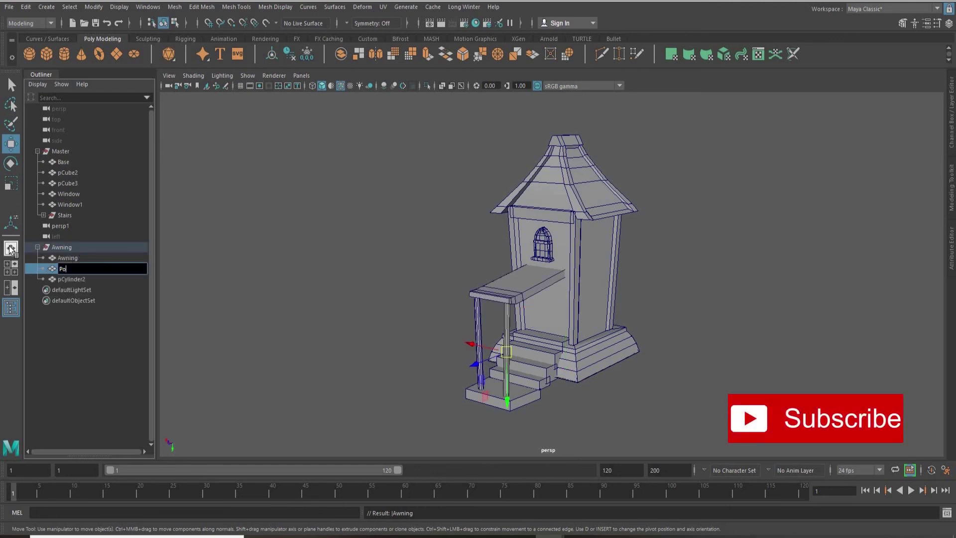
{"action": "left_click", "coordinate": [74, 279]}
{"action": "double_click", "coordinate": [76, 280]}
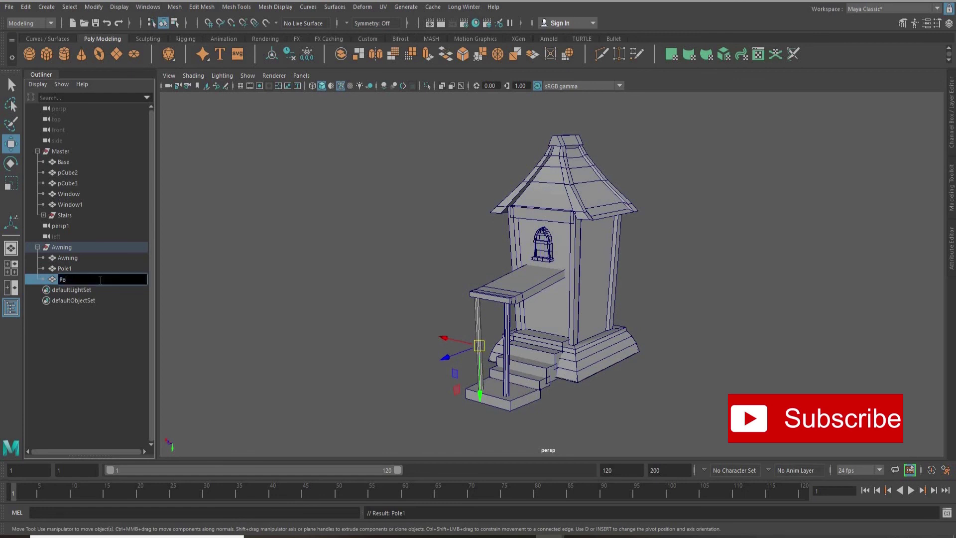
{"action": "left_click_drag", "start_coordinate": [525, 274], "coordinate": [569, 266], "text": "alt"}
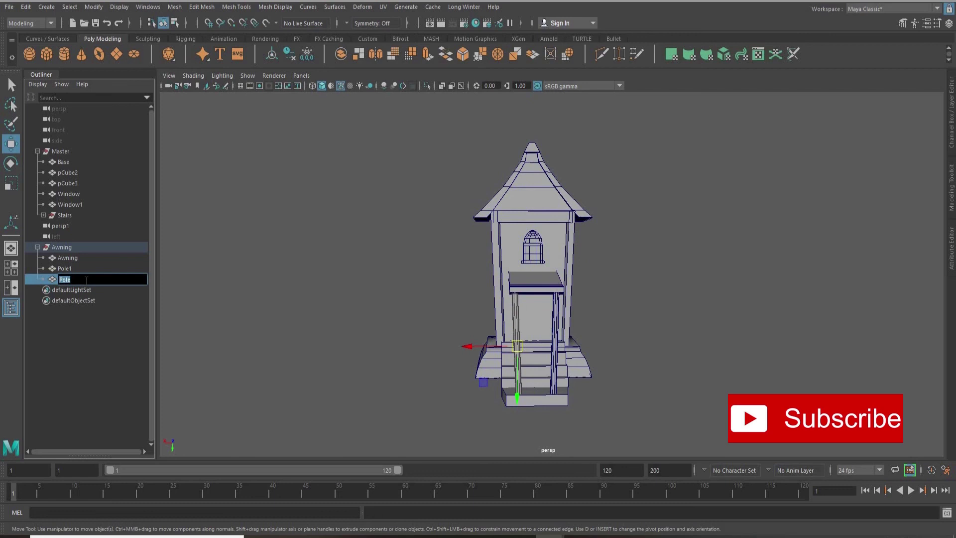